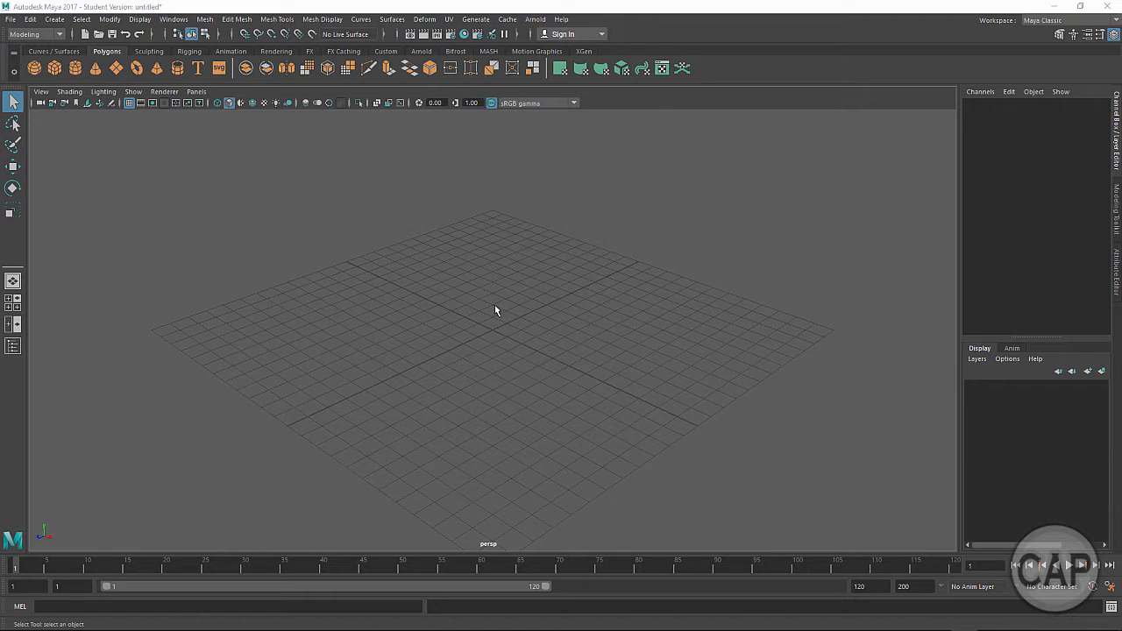
Create a polygon sphere, a polygon cube and a polygon cone at the grid's origin
{"action": "left_click", "coordinate": [34, 68]}
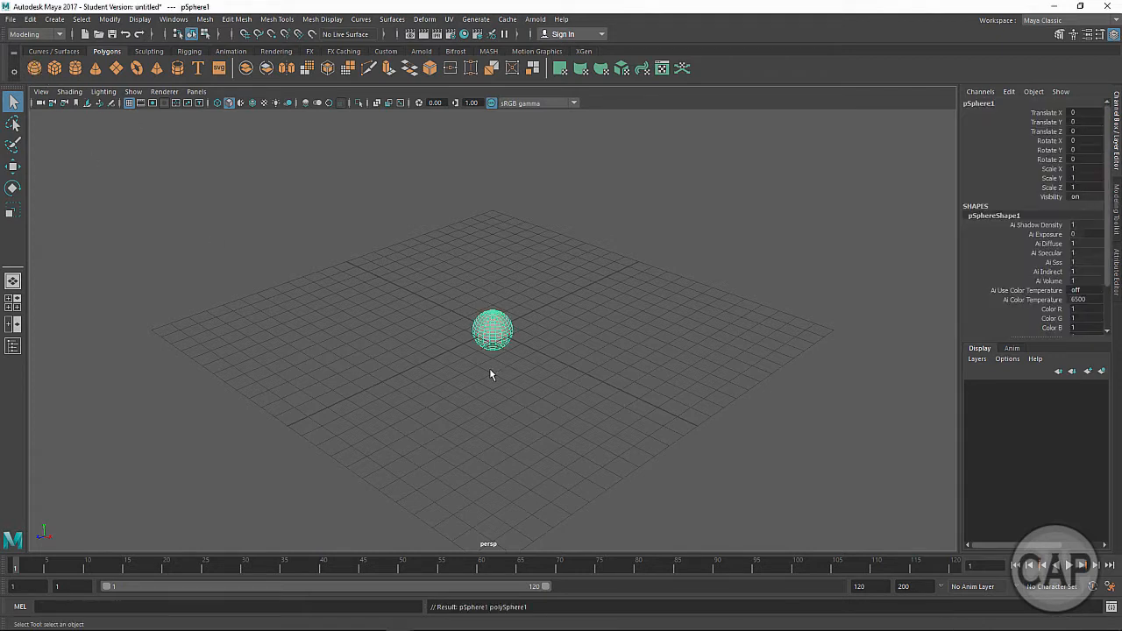
{"action": "left_click", "coordinate": [58, 72]}
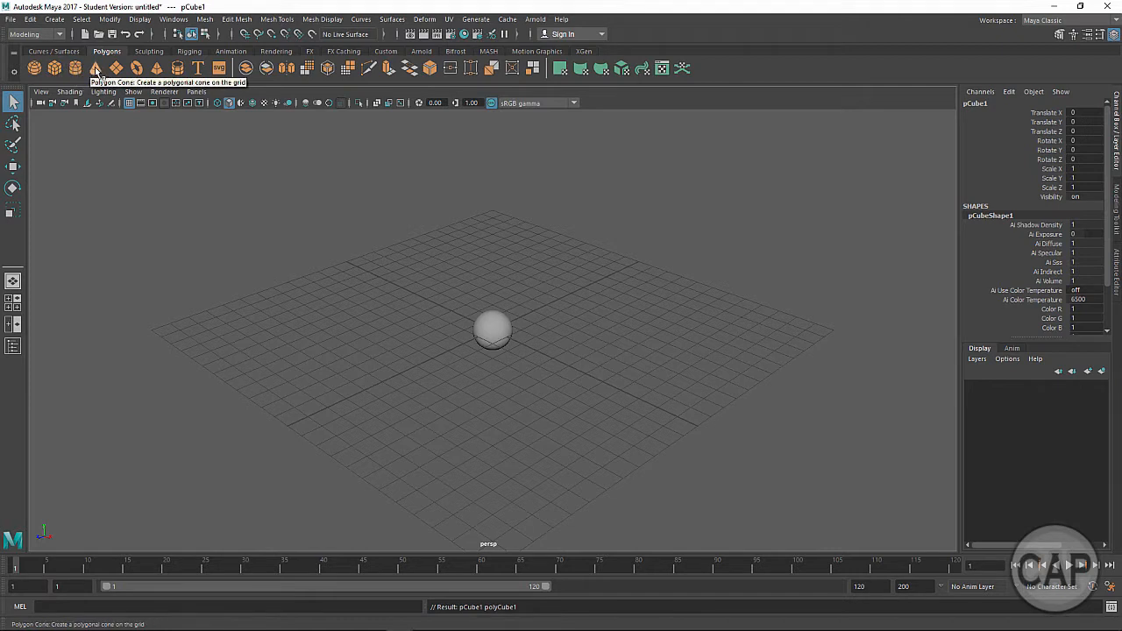
{"action": "left_click", "coordinate": [96, 70]}
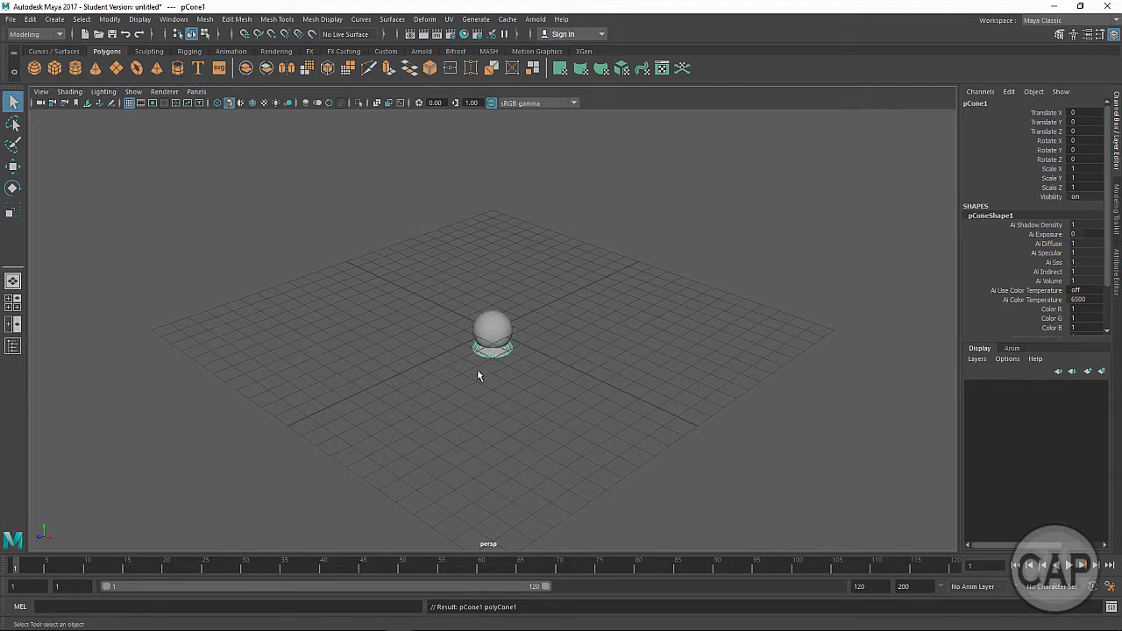
Move the cone to about 2.7 along X and the sphere to about -3.27 along X, on opposite sides of the cube
{"action": "key", "text": "w"}
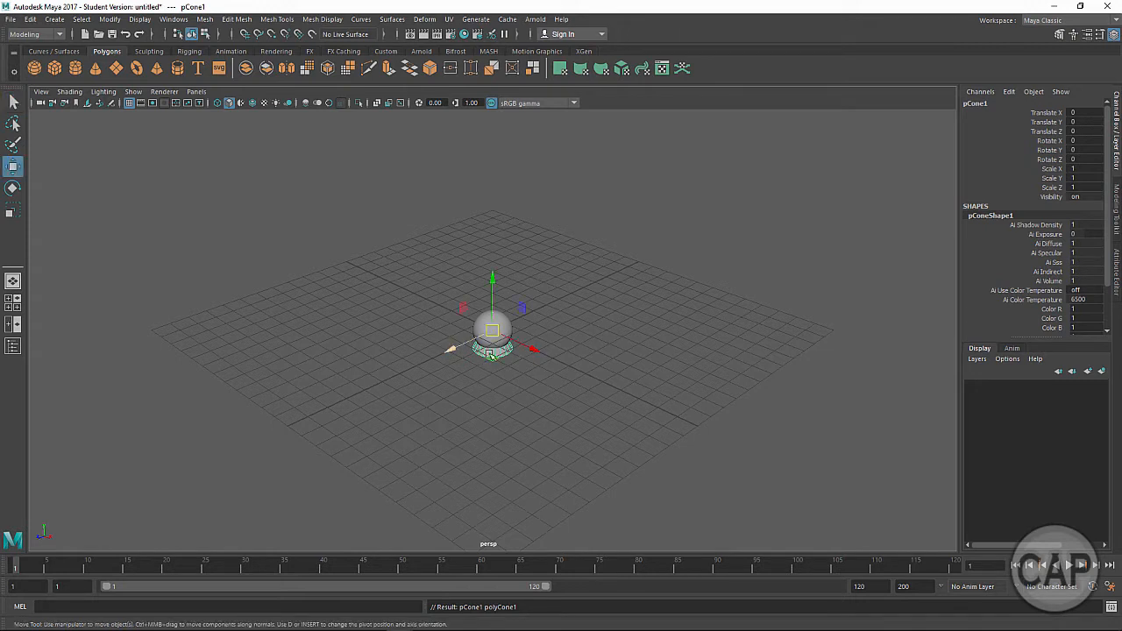
{"action": "left_click_drag", "start_coordinate": [525, 347], "coordinate": [481, 328]}
{"action": "left_click", "coordinate": [486, 333]}
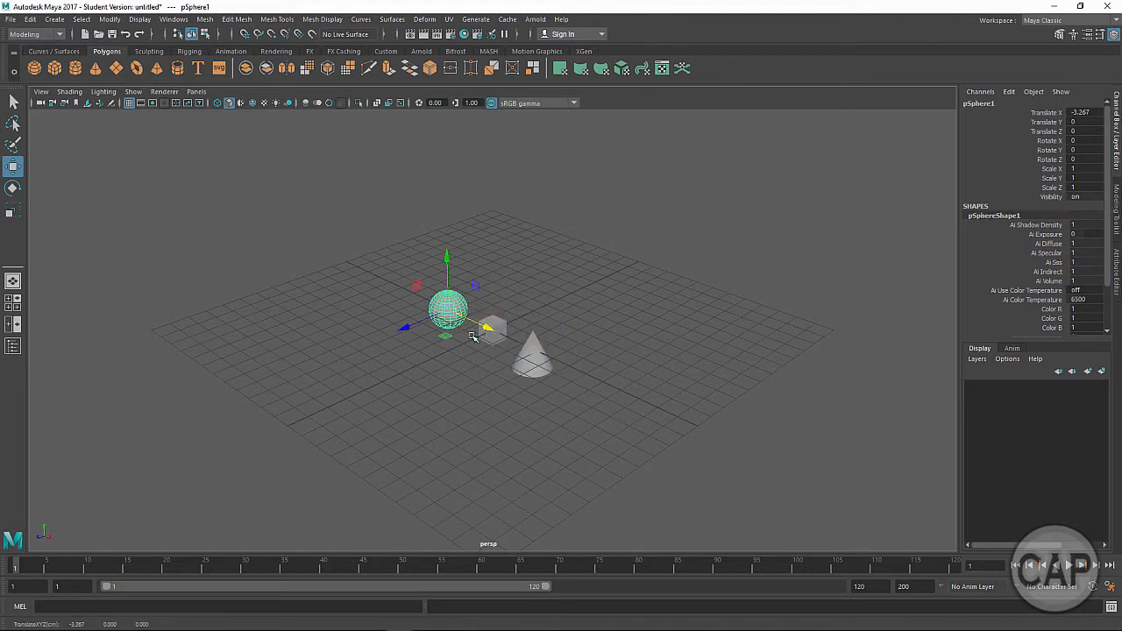
Select the cube, the cone and the sphere one at a time, each replacing the previous selection
{"action": "left_click_drag", "start_coordinate": [410, 366], "coordinate": [474, 362], "text": "alt"}
{"action": "right_click_drag", "start_coordinate": [430, 373], "coordinate": [614, 383], "text": "alt"}
{"action": "right_click_drag", "start_coordinate": [465, 391], "coordinate": [519, 403], "text": "alt"}
{"action": "left_click_drag", "start_coordinate": [519, 404], "coordinate": [456, 400], "text": "alt"}
{"action": "left_click", "coordinate": [507, 332]}
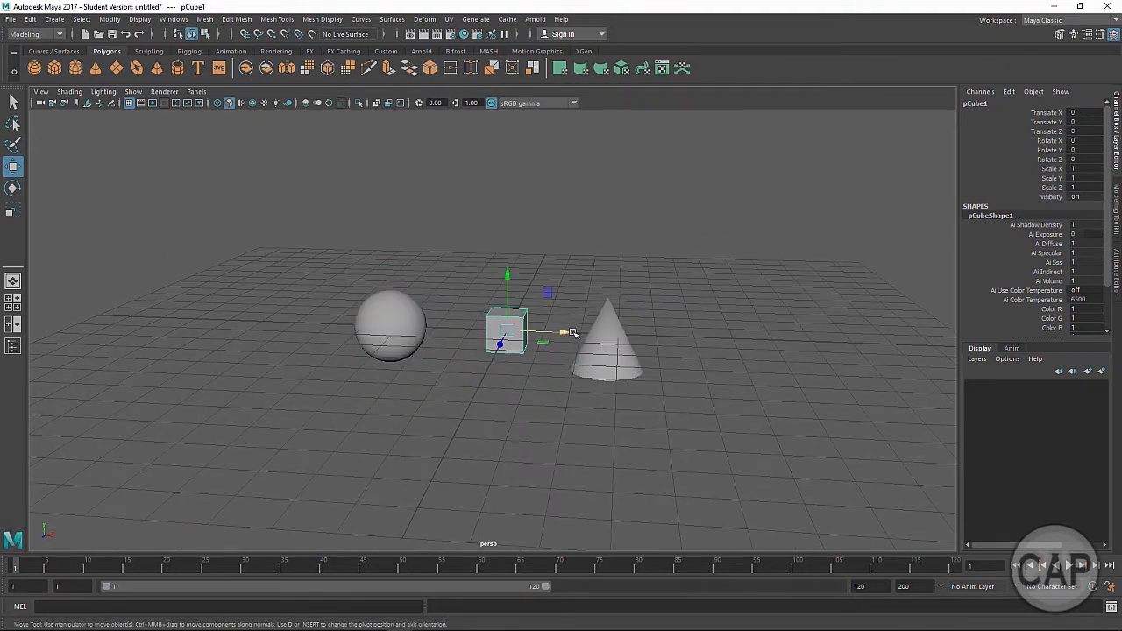
{"action": "left_click", "coordinate": [611, 340]}
{"action": "left_click", "coordinate": [516, 328]}
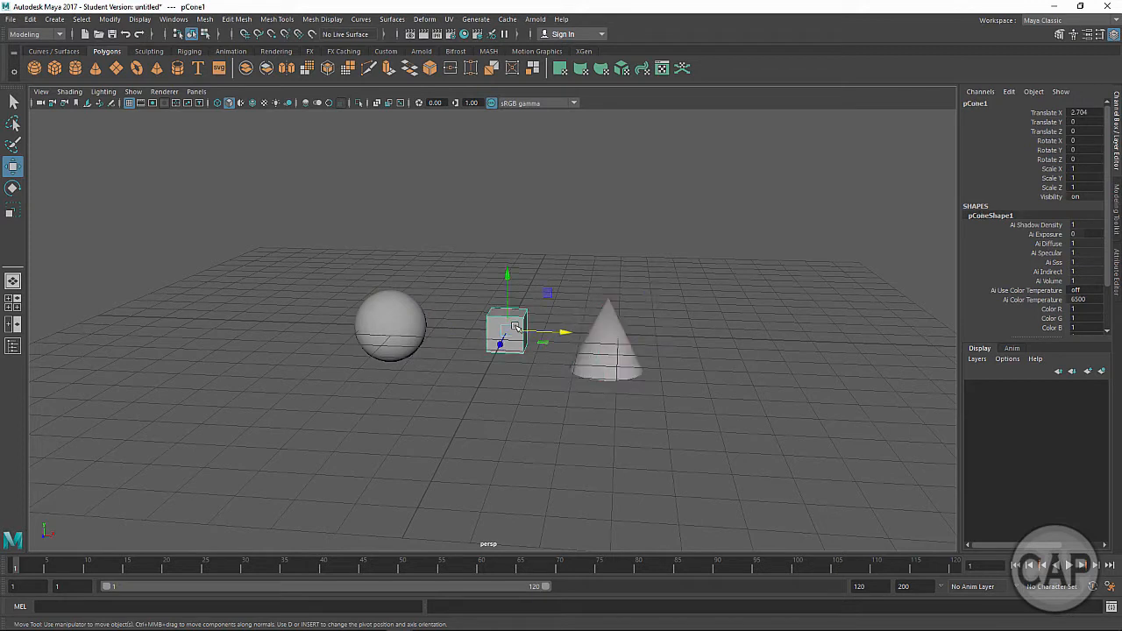
{"action": "left_click", "coordinate": [374, 321]}
{"action": "left_click_drag", "start_coordinate": [420, 328], "coordinate": [421, 328]}
Select all three objects with one selection box, move them together, and undo back to only the cube selected
{"action": "left_click_drag", "start_coordinate": [277, 242], "coordinate": [690, 423]}
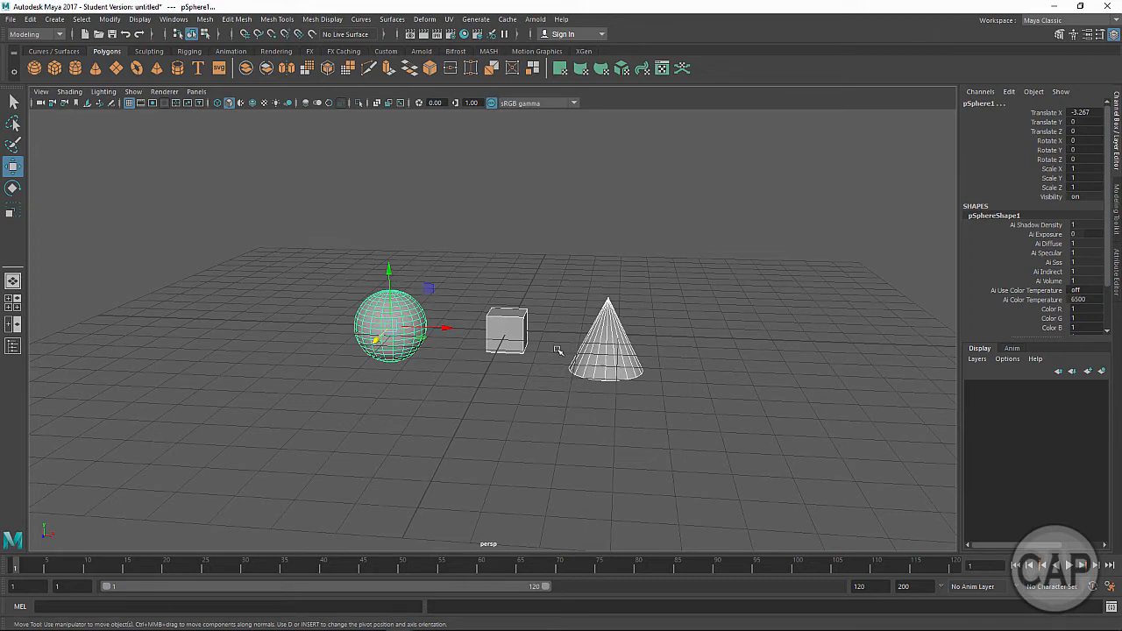
{"action": "left_click_drag", "start_coordinate": [447, 327], "coordinate": [412, 329]}
{"action": "key", "text": "ctrl+z"}
{"action": "key", "text": "ctrl+z"}
{"action": "key", "text": "ctrl+z"}
{"action": "key", "text": "ctrl+z"}
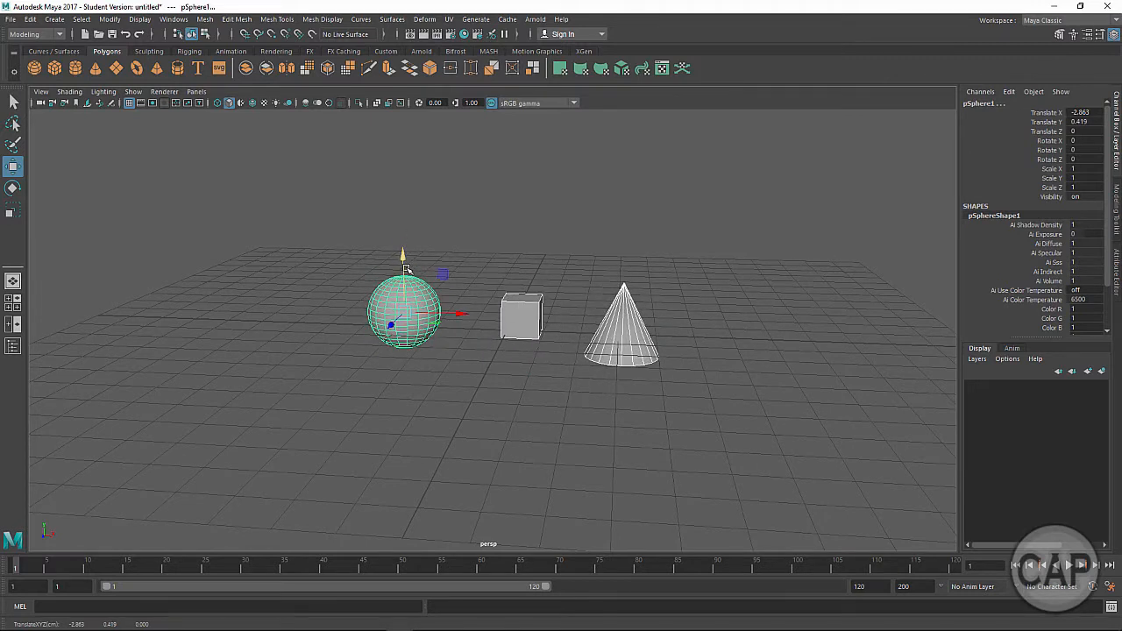
{"action": "key", "text": "ctrl+z"}
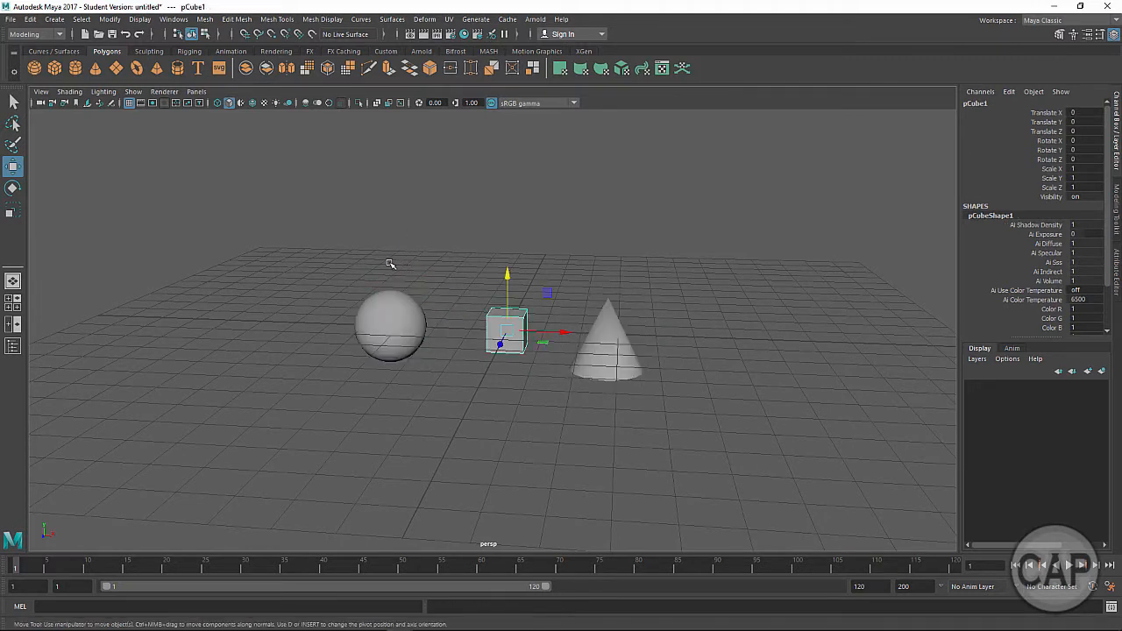
Add the sphere and the cone to the cube's selection, and undo the cone's addition
{"action": "left_click", "coordinate": [396, 317]}
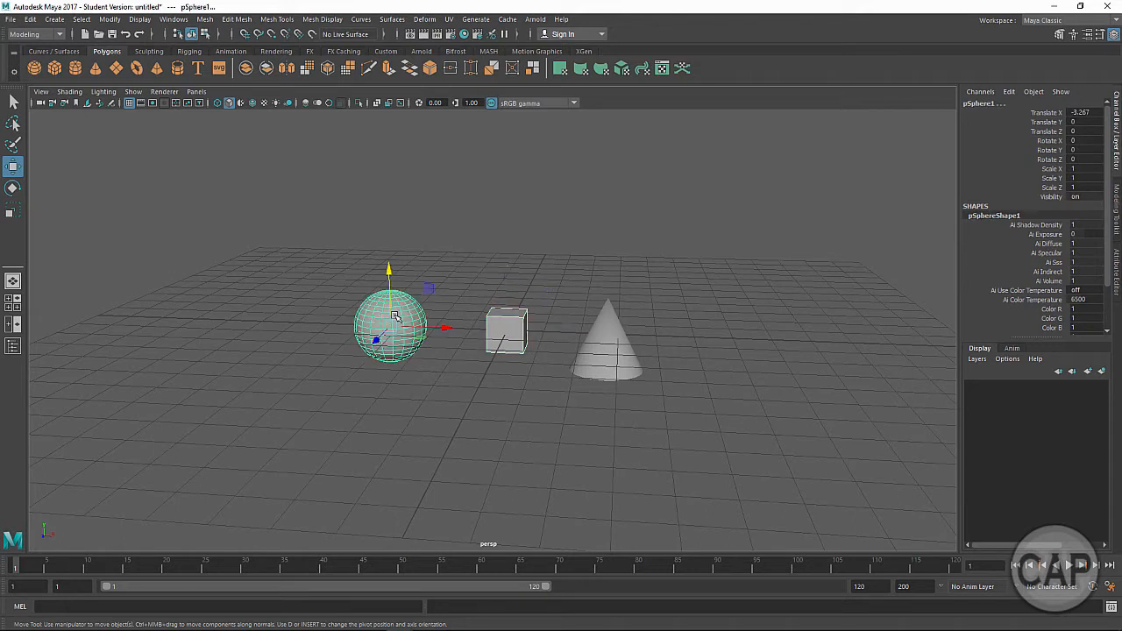
{"action": "left_click", "coordinate": [606, 330]}
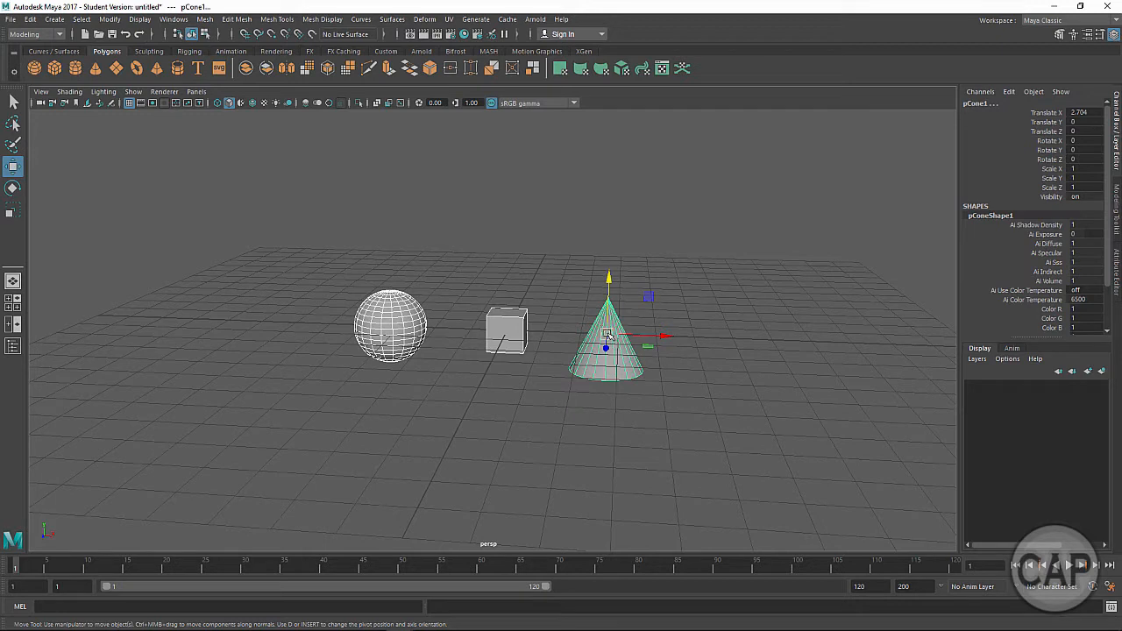
{"action": "key", "text": "ctrl+z"}
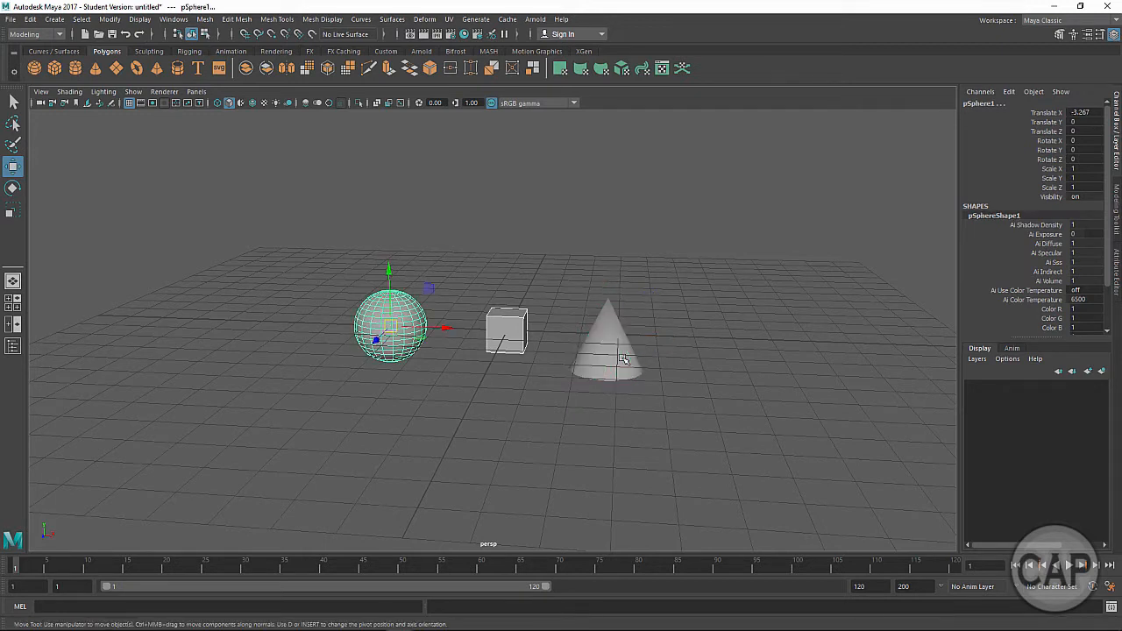
Toggle the cone in and out of the selection several times, ending with it selected alongside the sphere and cube
{"action": "left_click", "coordinate": [623, 357], "text": "shift"}
{"action": "left_click", "coordinate": [622, 358], "text": "shift"}
{"action": "left_click", "coordinate": [622, 358], "text": "shift"}
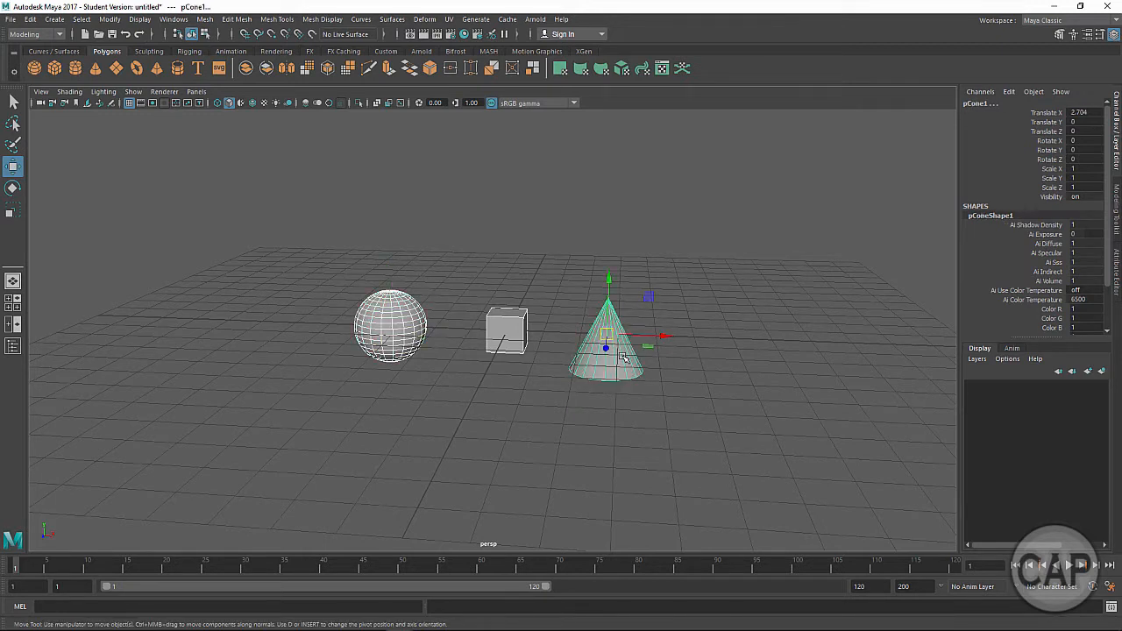
{"action": "left_click", "coordinate": [622, 361], "text": "shift"}
{"action": "left_click", "coordinate": [620, 362], "text": "shift"}
{"action": "left_click", "coordinate": [620, 362], "text": "shift"}
{"action": "left_click", "coordinate": [621, 362], "text": "shift"}
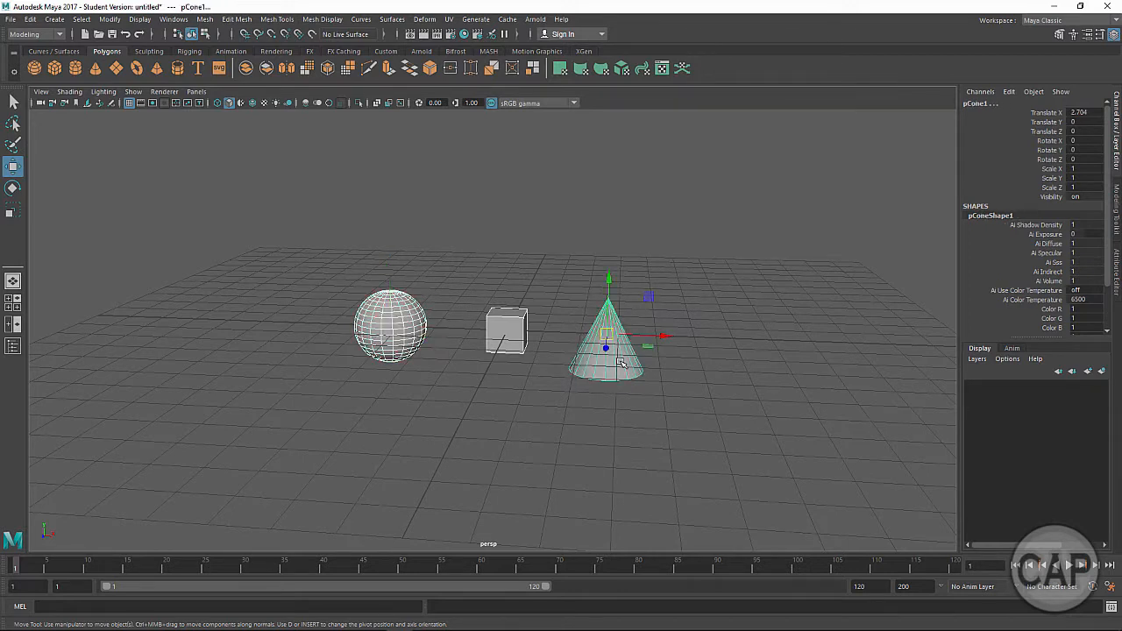
Toggle the cube and the sphere out of and back into the selection, and clear the whole selection
{"action": "left_click", "coordinate": [518, 328]}
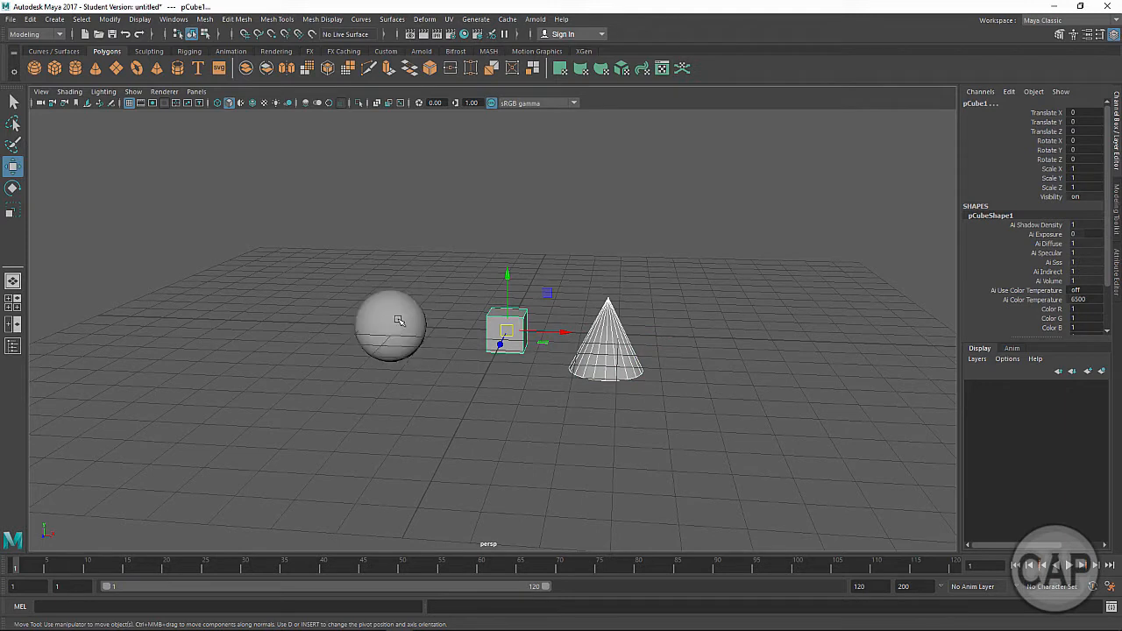
{"action": "left_click", "coordinate": [399, 321]}
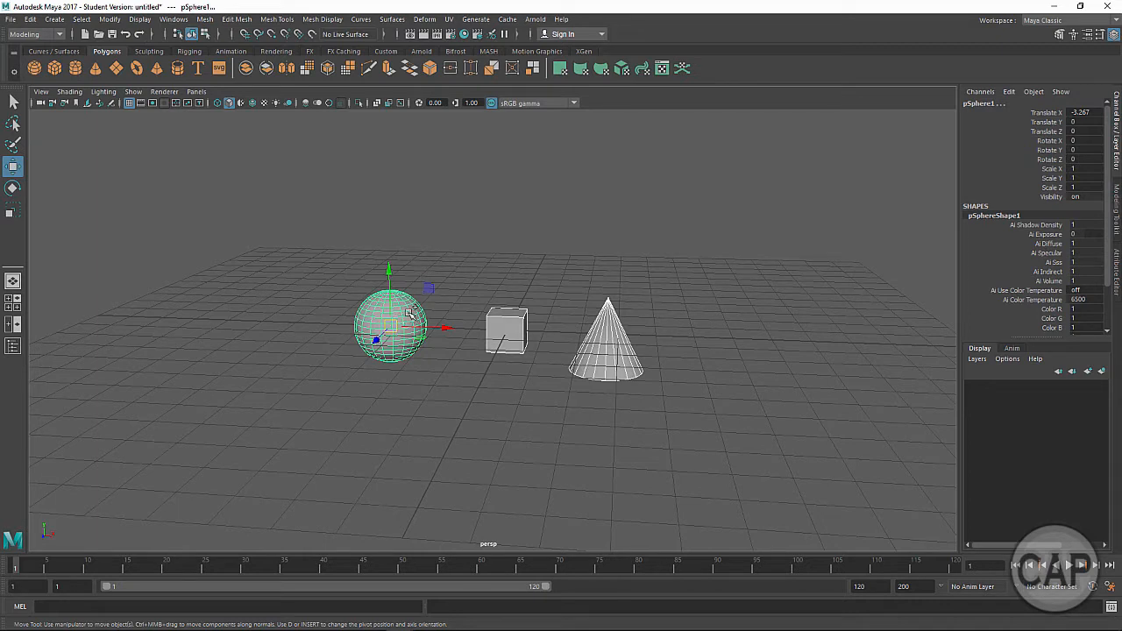
{"action": "left_click", "coordinate": [491, 325]}
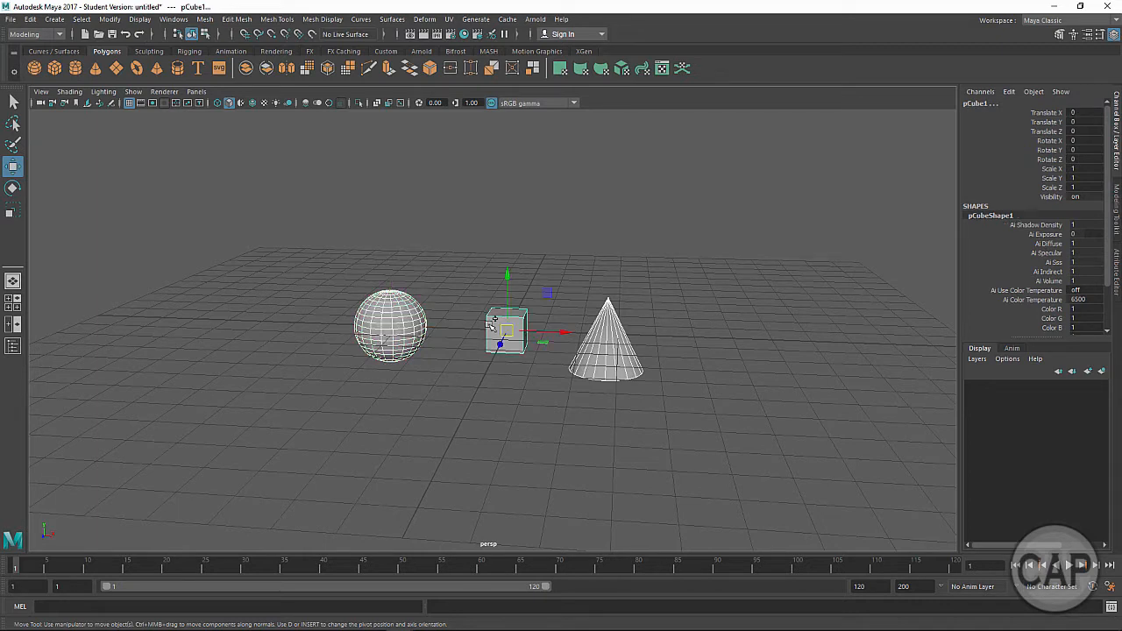
{"action": "left_click", "coordinate": [463, 347]}
{"action": "key", "text": "5"}
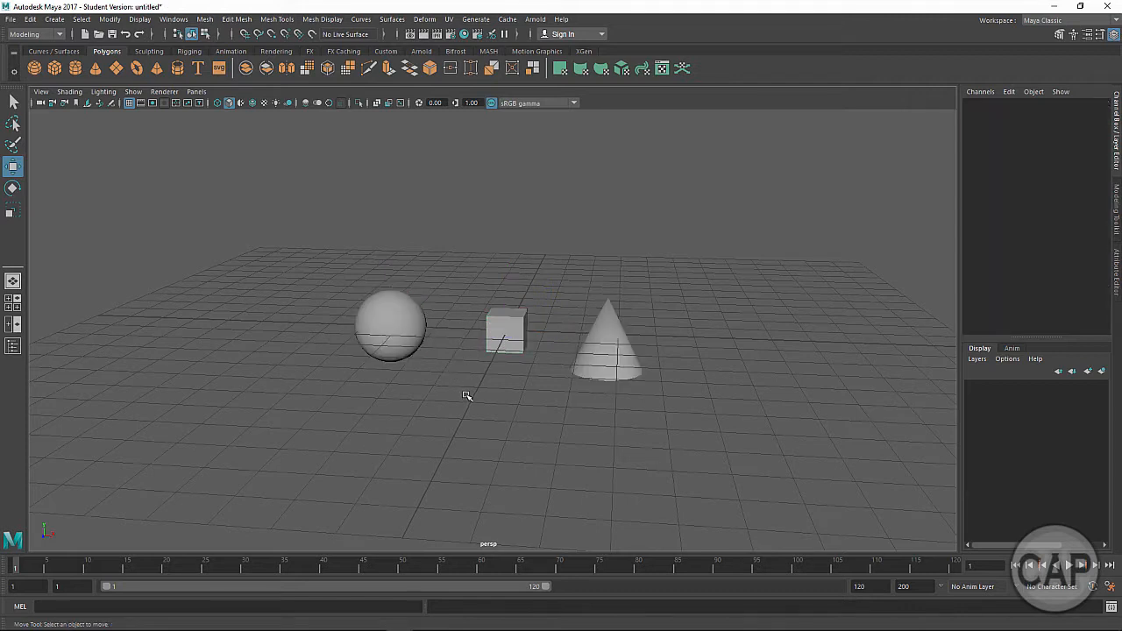
{"action": "left_click", "coordinate": [426, 344]}
{"action": "left_click", "coordinate": [426, 429]}
Select the sphere, cube and cone together one by one, re-adding the cube and finally the cone as the last-selected object
{"action": "left_click", "coordinate": [393, 321]}
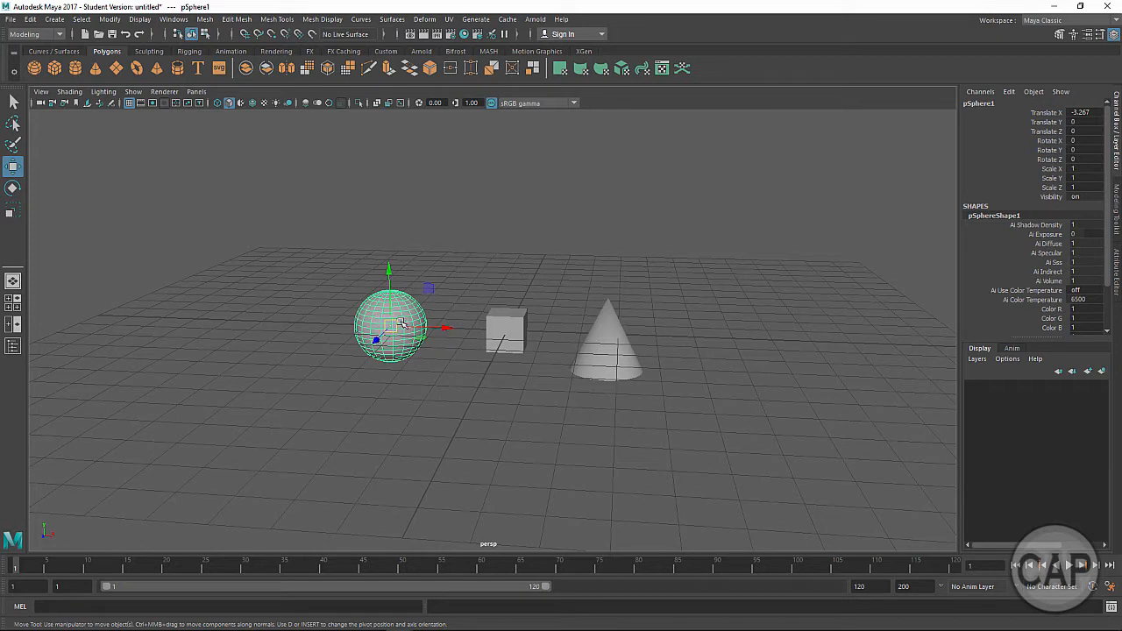
{"action": "left_click", "coordinate": [509, 331]}
{"action": "left_click", "coordinate": [608, 331]}
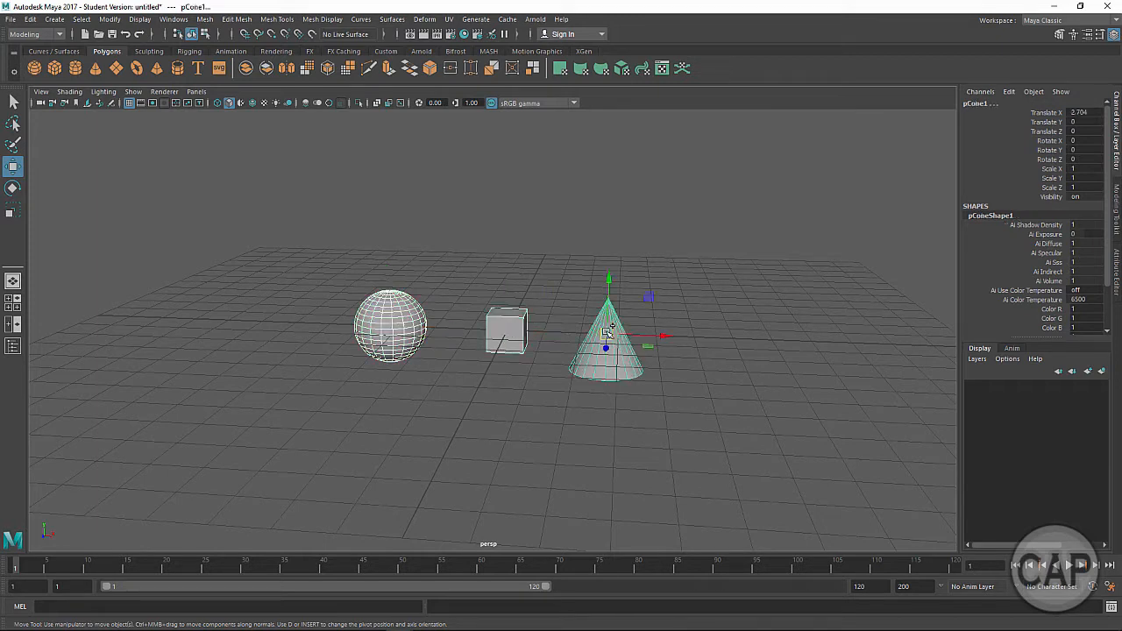
{"action": "left_click", "coordinate": [517, 321]}
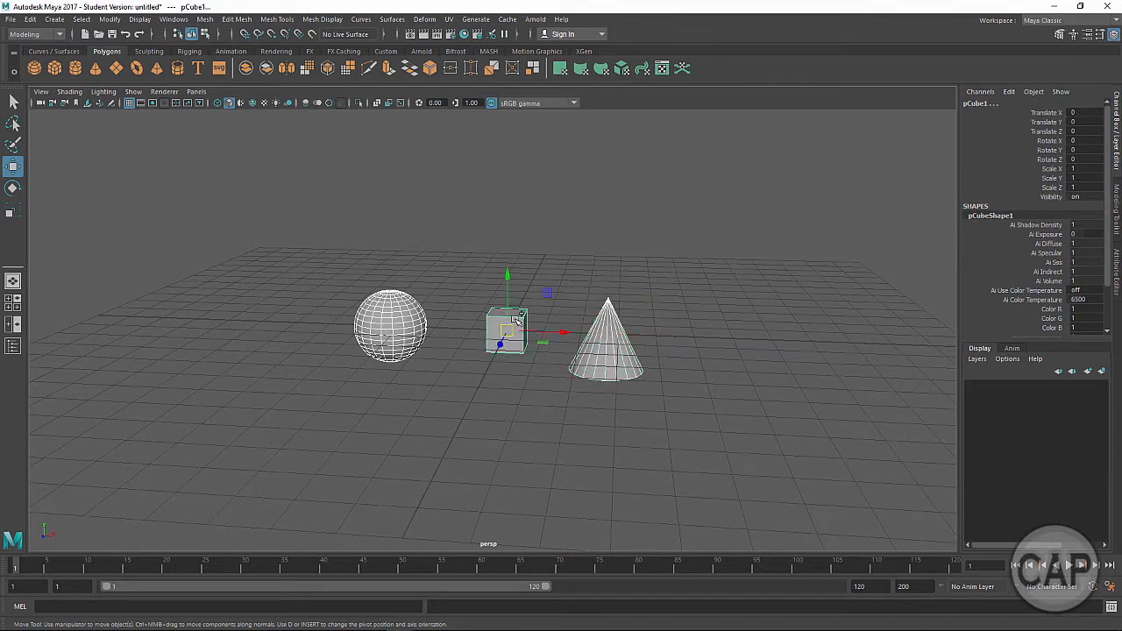
{"action": "left_click", "coordinate": [517, 320]}
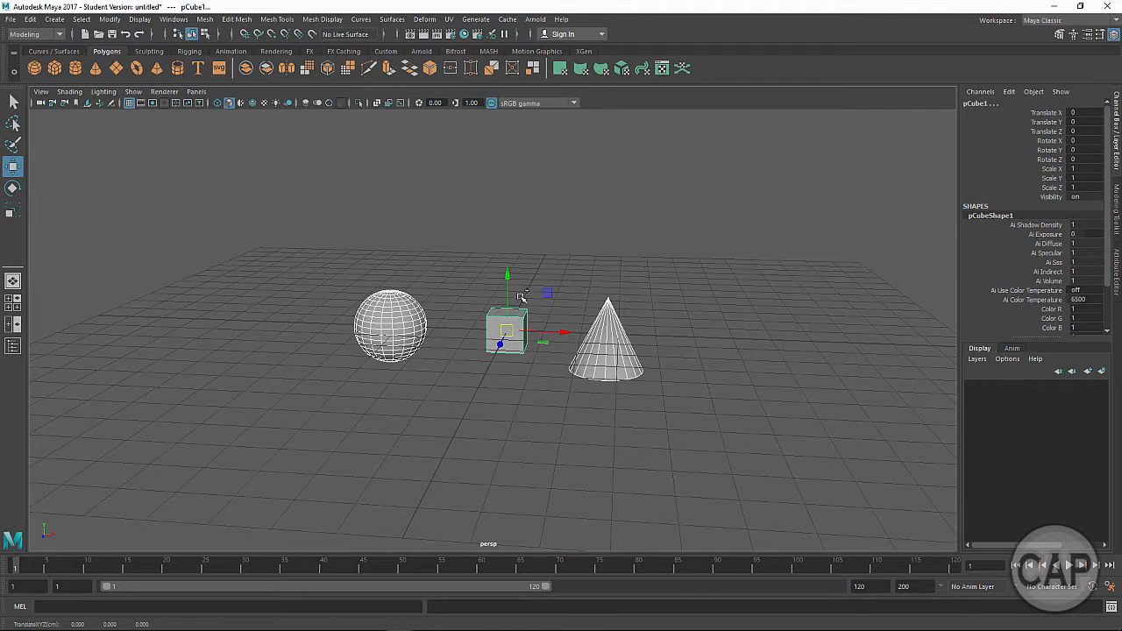
{"action": "left_click", "coordinate": [605, 326]}
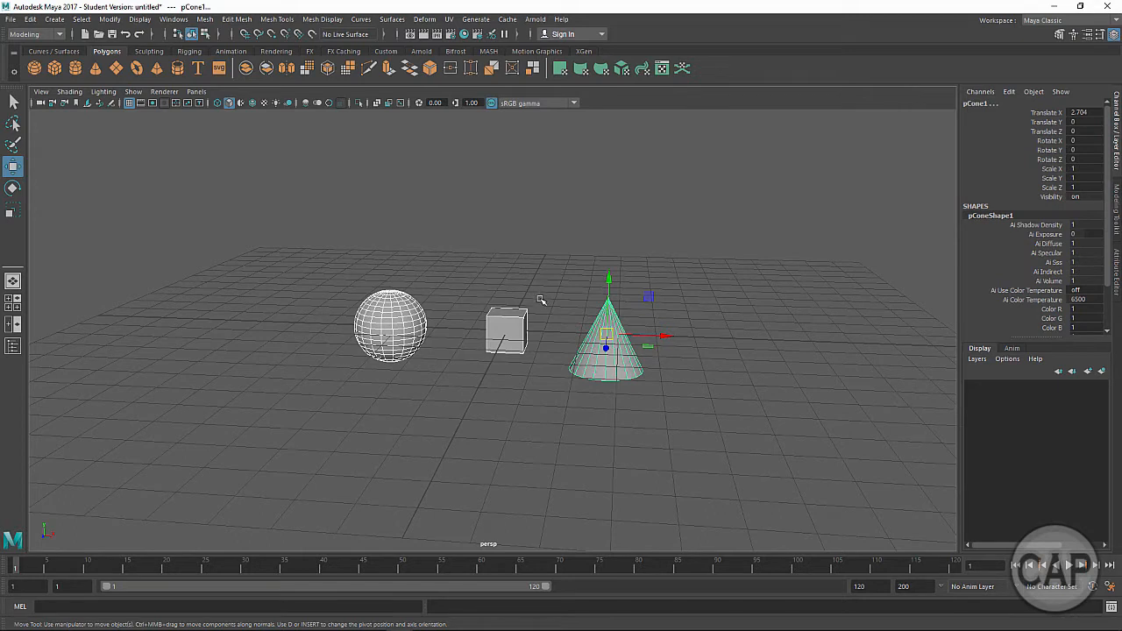
Toggle the cube out of and back into the group selection repeatedly, ending with the cube as the last-selected object
{"action": "left_click", "coordinate": [503, 331], "text": "shift"}
{"action": "left_click", "coordinate": [496, 333], "text": "shift"}
{"action": "left_click", "coordinate": [495, 332], "text": "shift"}
{"action": "left_click", "coordinate": [495, 332], "text": "shift"}
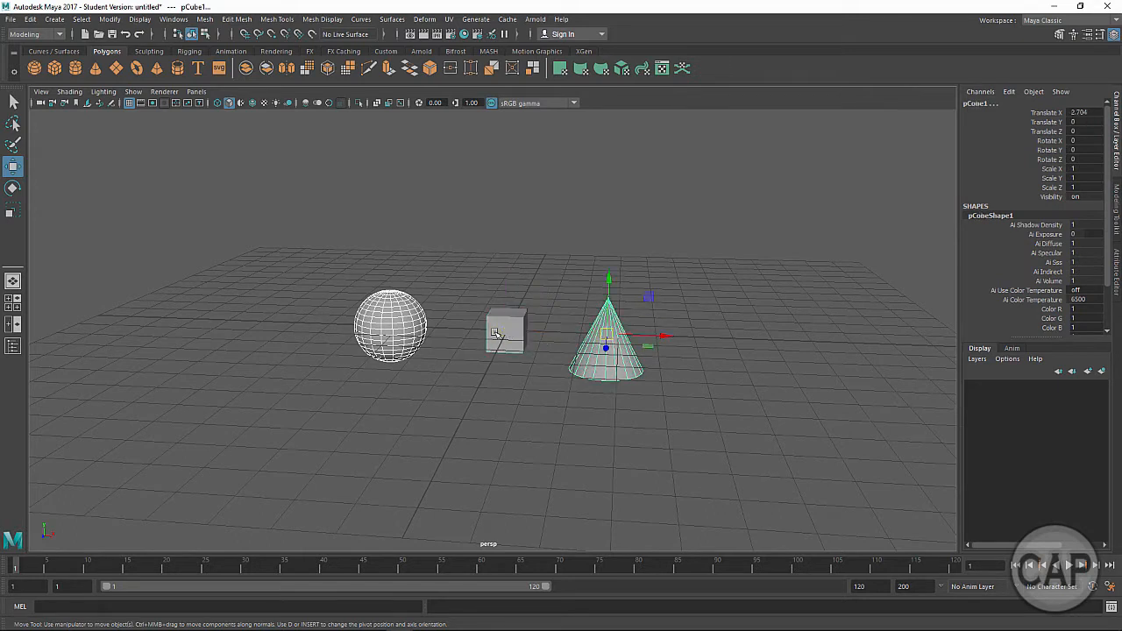
{"action": "left_click", "coordinate": [495, 332], "text": "shift"}
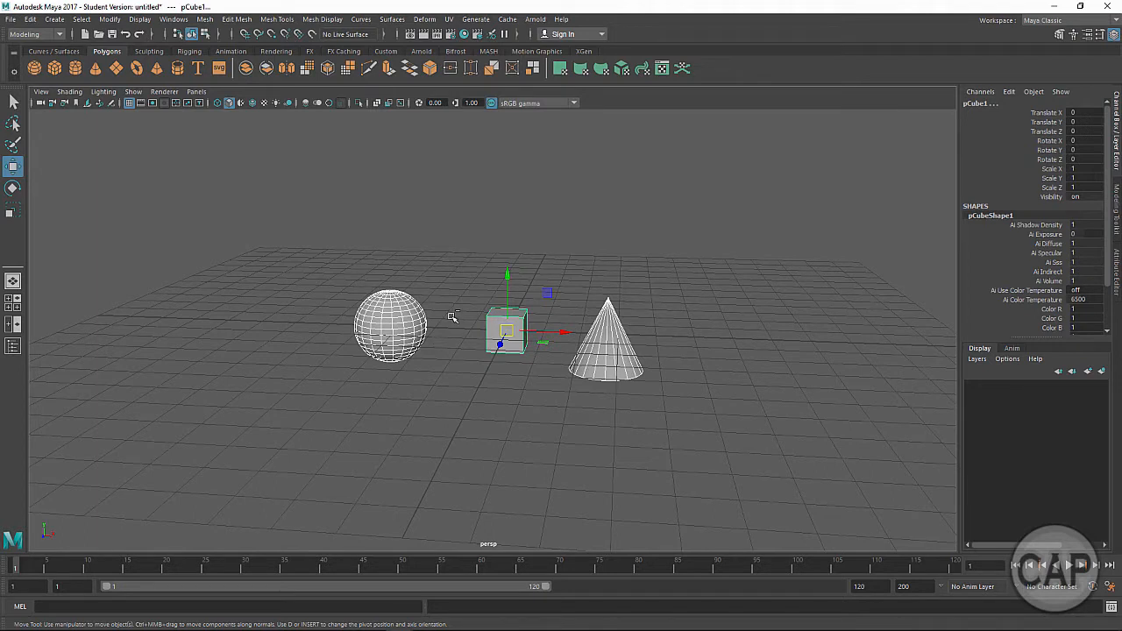
Make the sphere the last-selected object, and remove the sphere, the cube and the cone from the selection individually
{"action": "key", "text": "Left"}
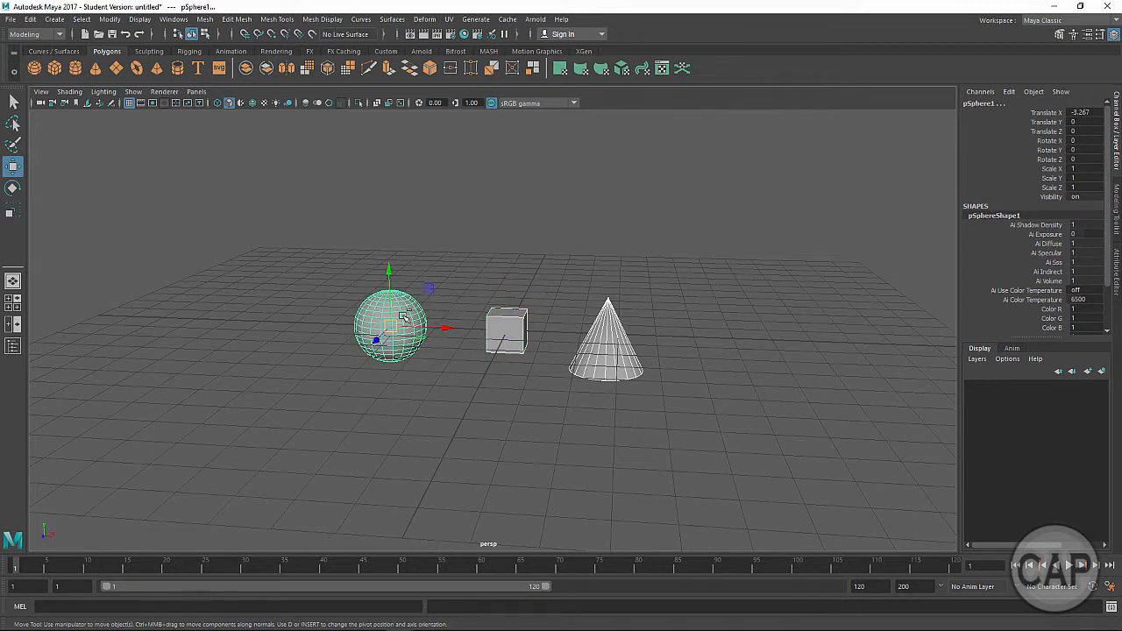
{"action": "key", "text": "Right"}
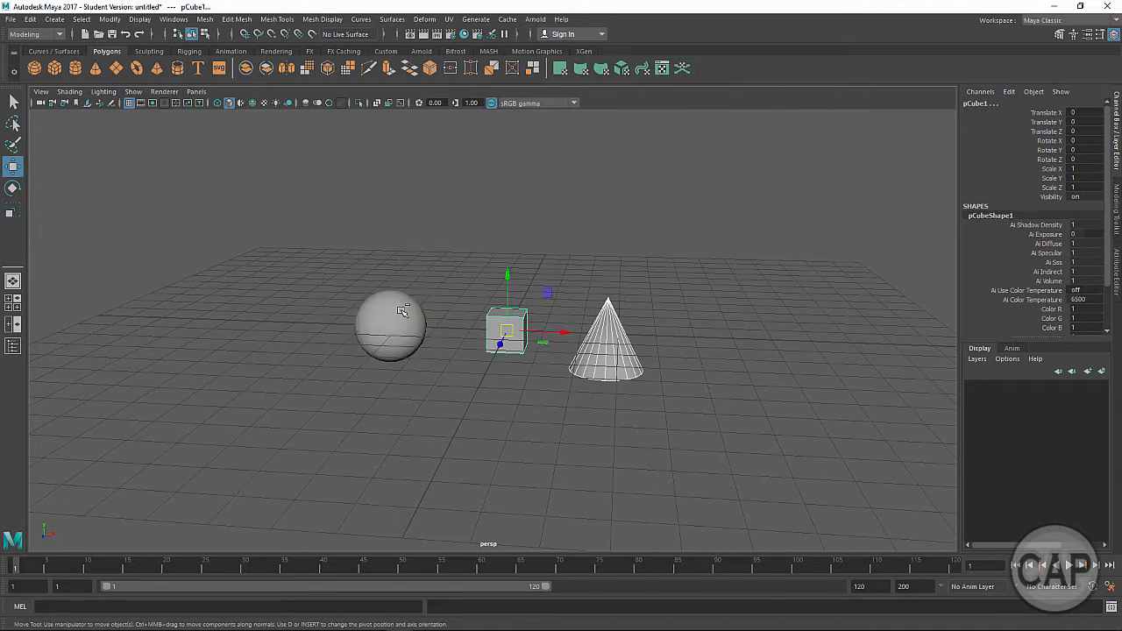
{"action": "key", "text": "Right"}
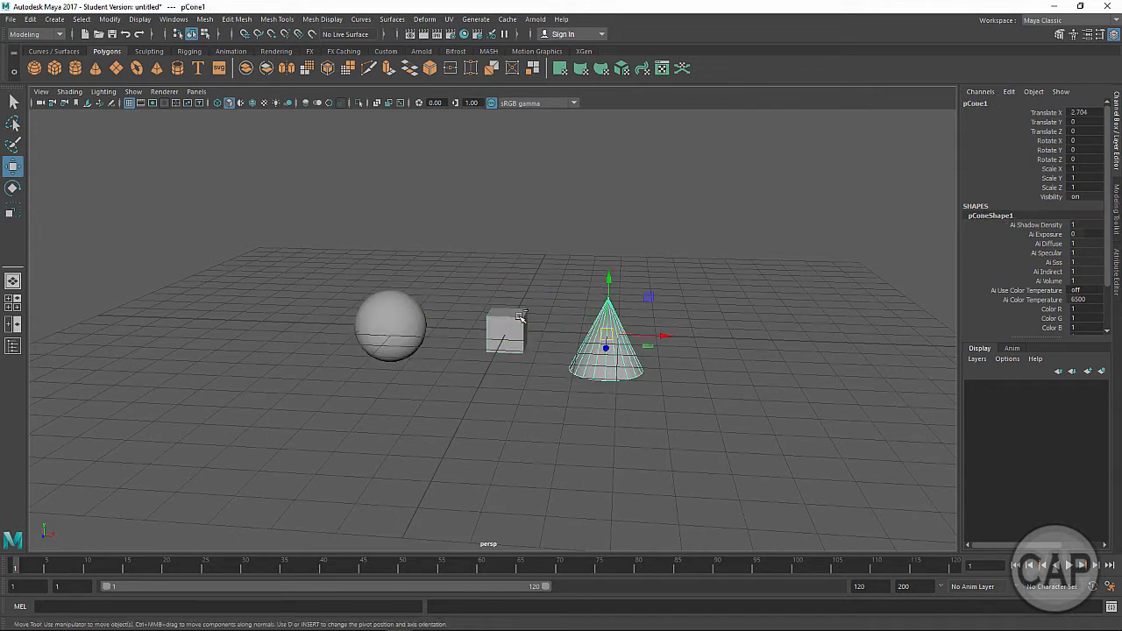
{"action": "left_click", "coordinate": [596, 371], "text": "ctrl"}
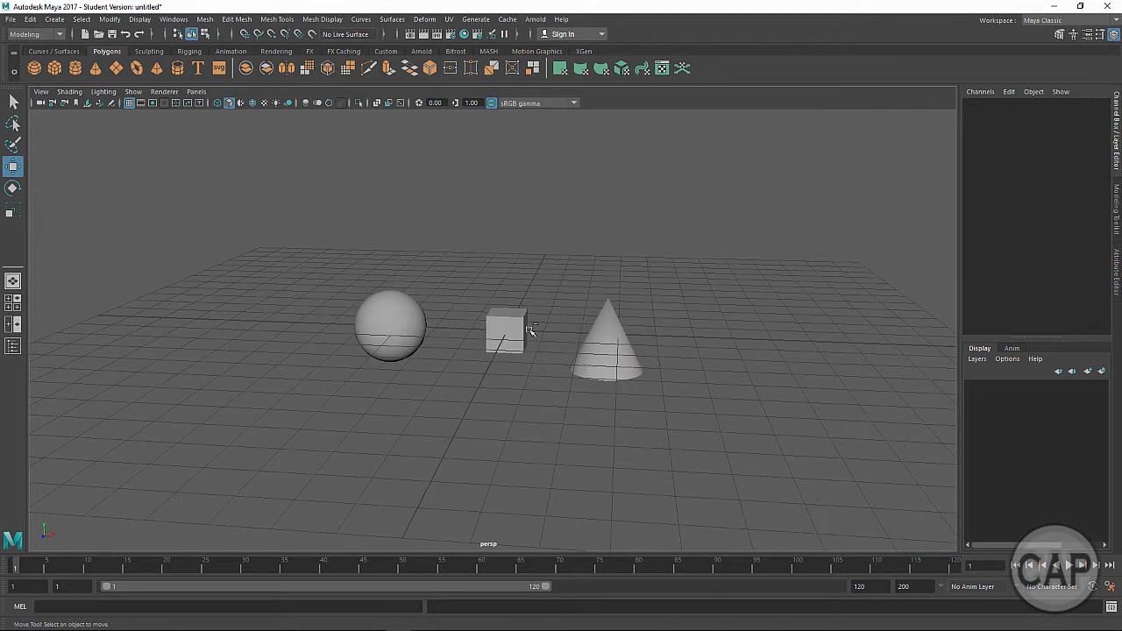
Select only the sphere, only the cube and only the cone in turn
{"action": "left_click", "coordinate": [404, 322]}
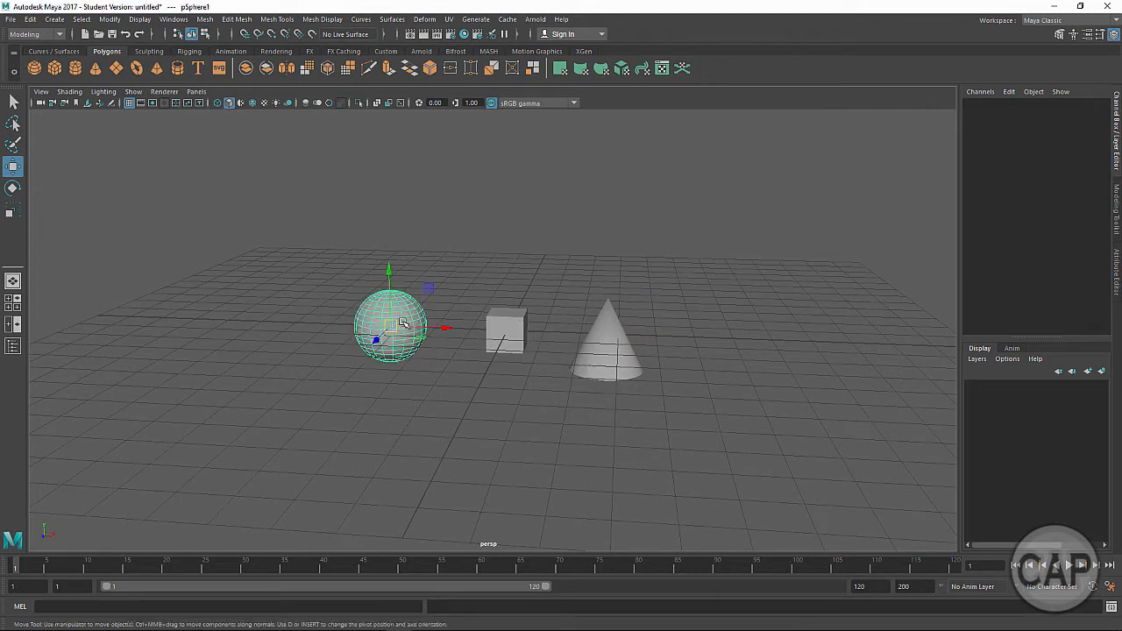
{"action": "left_click", "coordinate": [516, 333]}
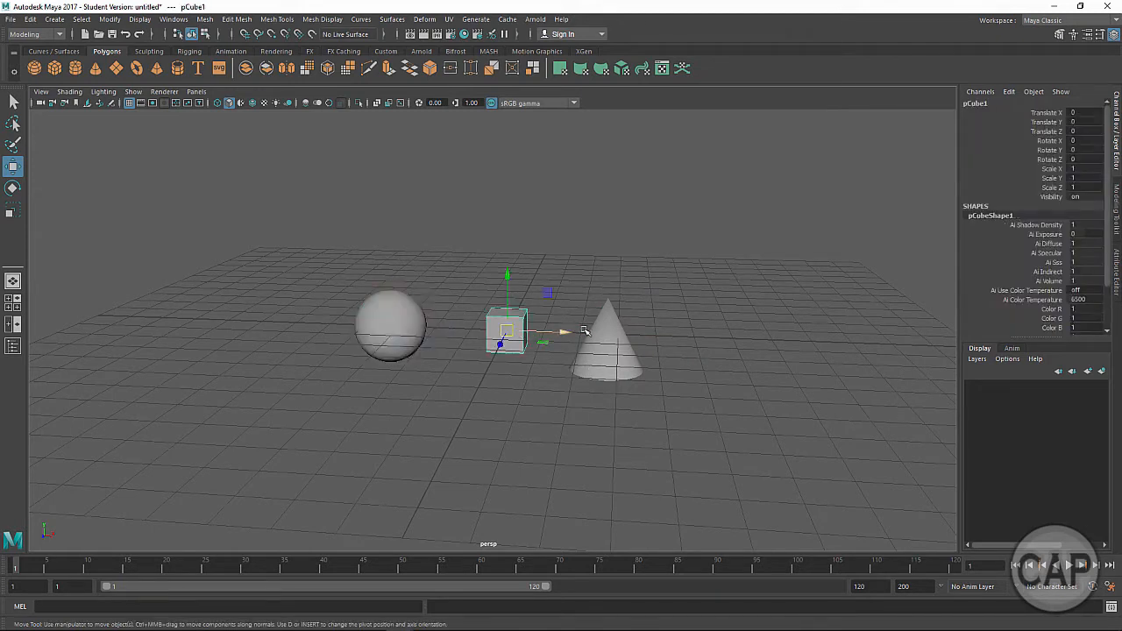
{"action": "left_click", "coordinate": [626, 362]}
Select all three objects with one selection box, and deselect the cube, the cone and the sphere one by one
{"action": "left_click_drag", "start_coordinate": [305, 250], "coordinate": [692, 421]}
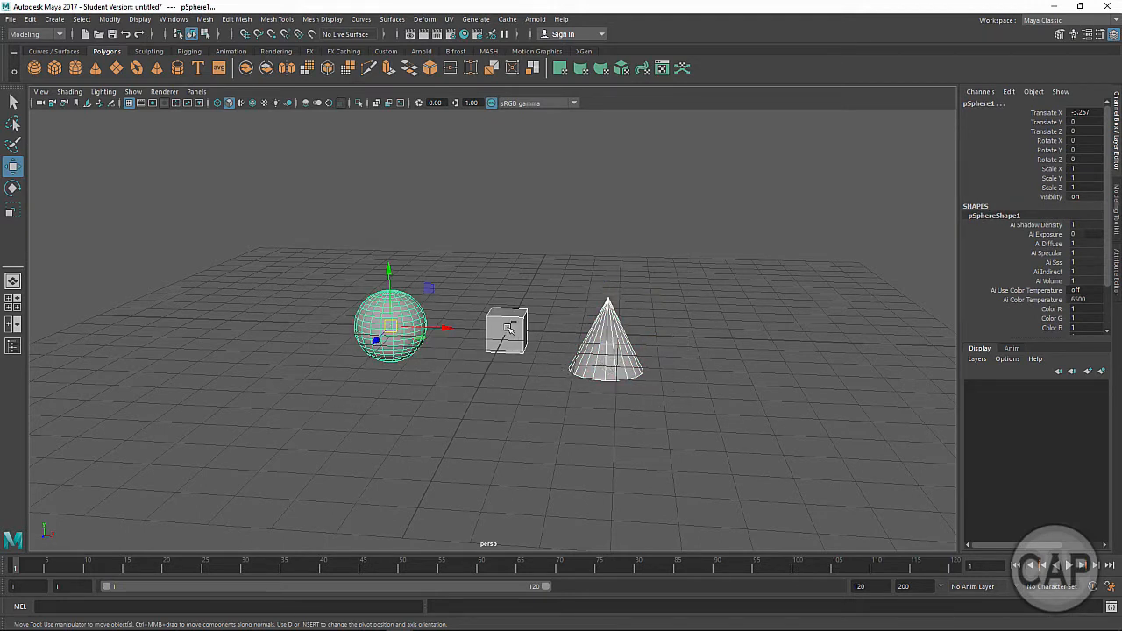
{"action": "left_click", "coordinate": [508, 329], "text": "shift"}
{"action": "left_click", "coordinate": [610, 354], "text": "shift"}
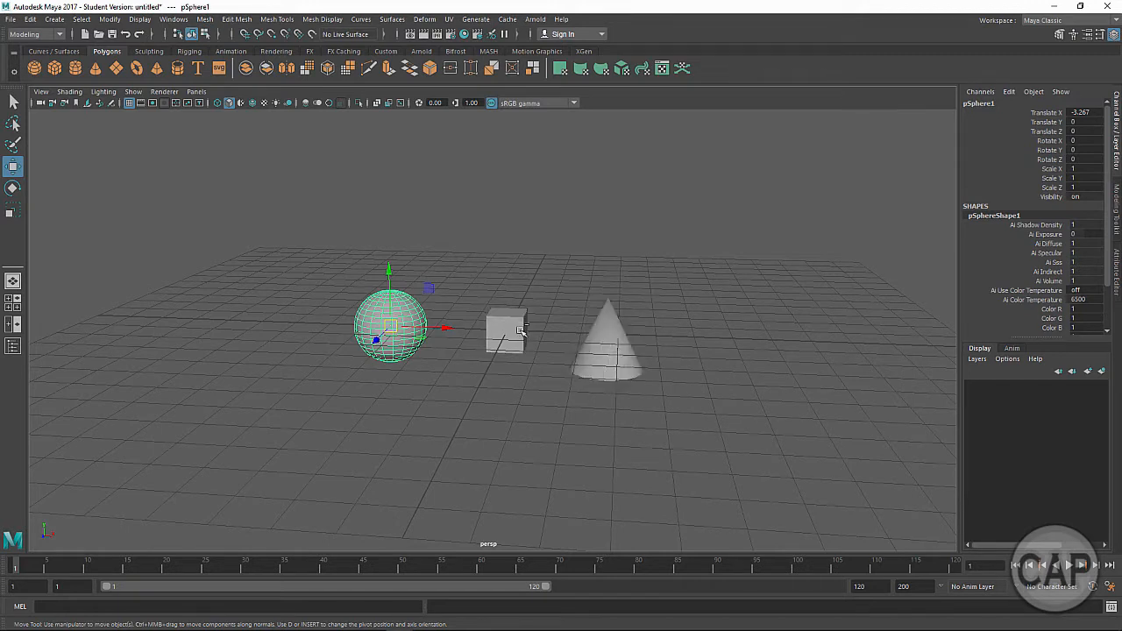
{"action": "left_click", "coordinate": [419, 308]}
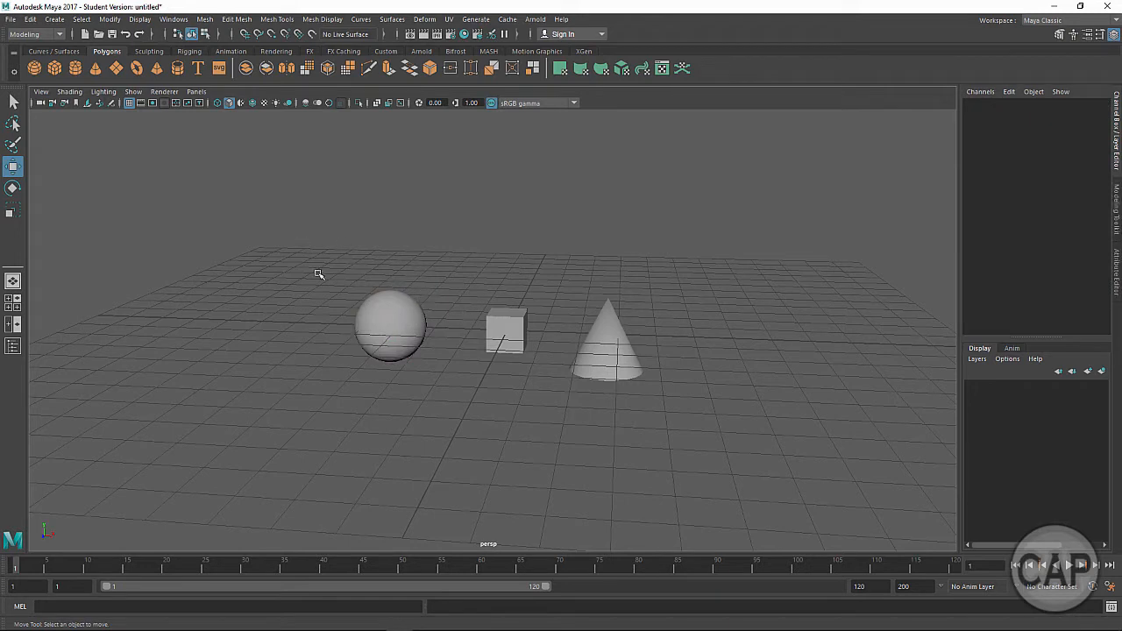
Select the sphere, cube and cone together, try moving them up 1 unit with grid snapping, and undo the moves
{"action": "left_click_drag", "start_coordinate": [302, 248], "coordinate": [693, 427]}
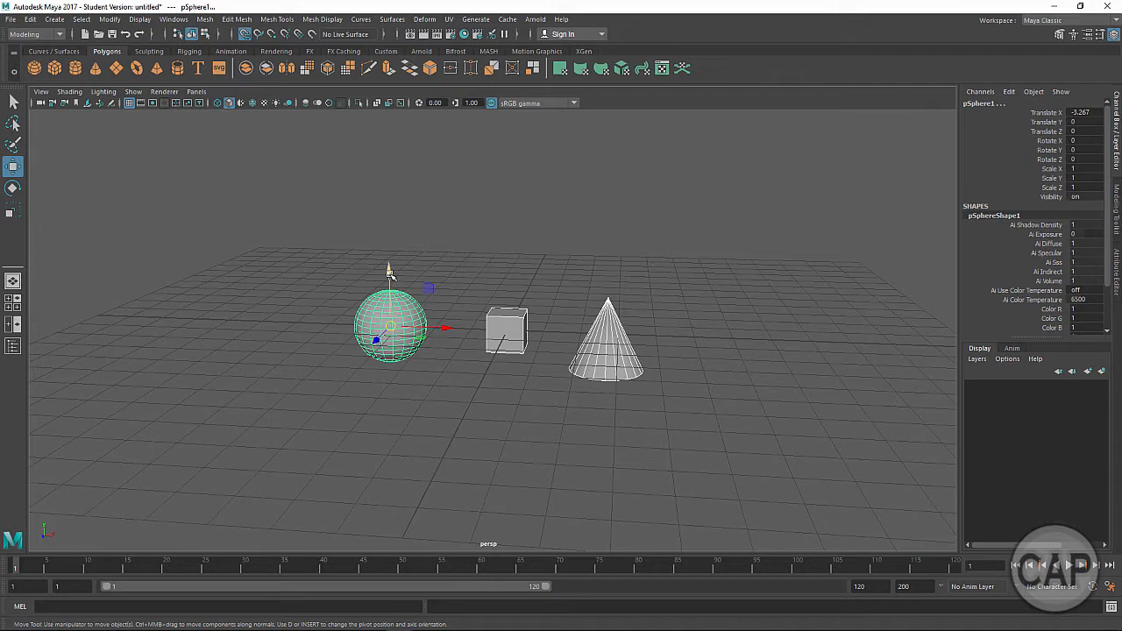
{"action": "left_click_drag", "start_coordinate": [389, 272], "coordinate": [382, 299]}
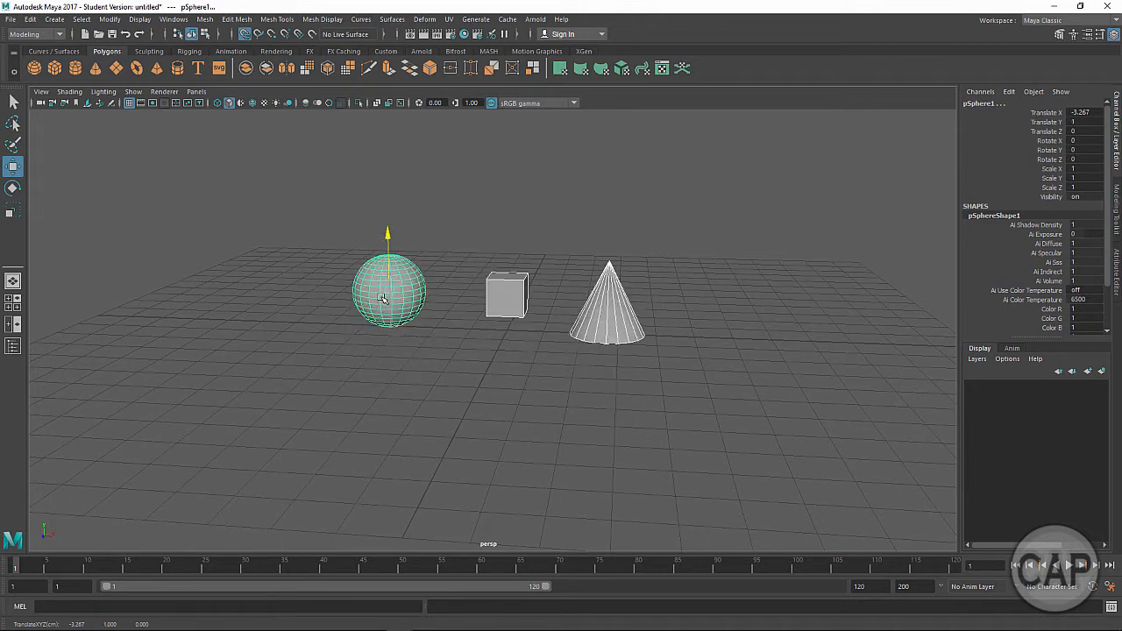
{"action": "key", "text": "ctrl+z"}
{"action": "key", "text": "ctrl+z"}
{"action": "key", "text": "ctrl+z"}
{"action": "key", "text": "ctrl+z"}
{"action": "key", "text": "ctrl+z"}
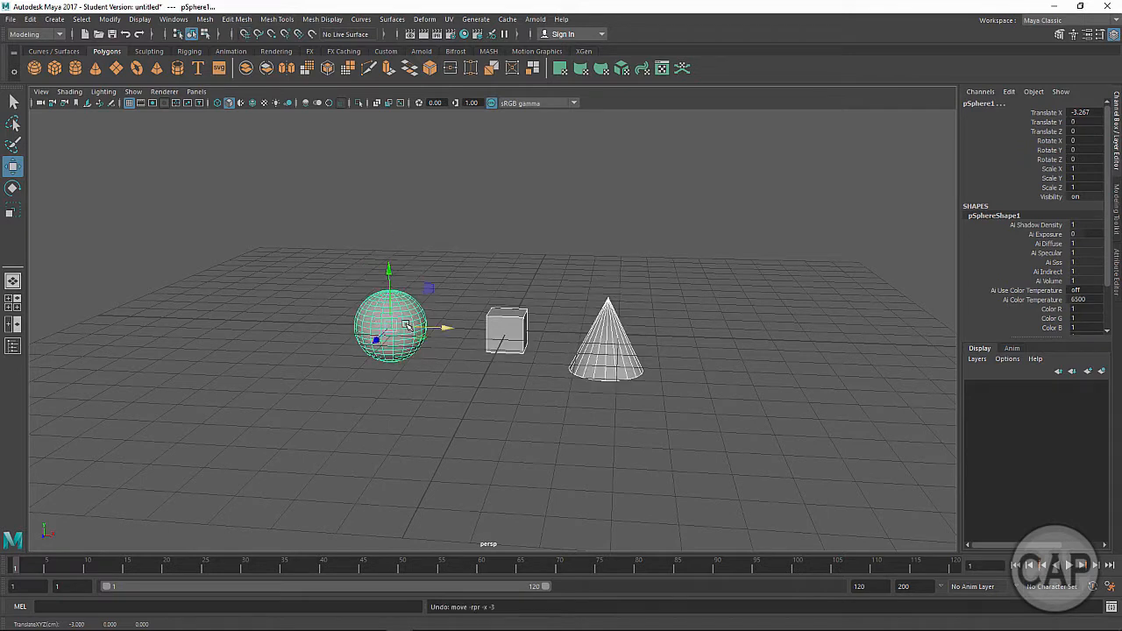
Select only the cone and snap it along the X axis to the grid line at Translate X 3
{"action": "left_click", "coordinate": [603, 344]}
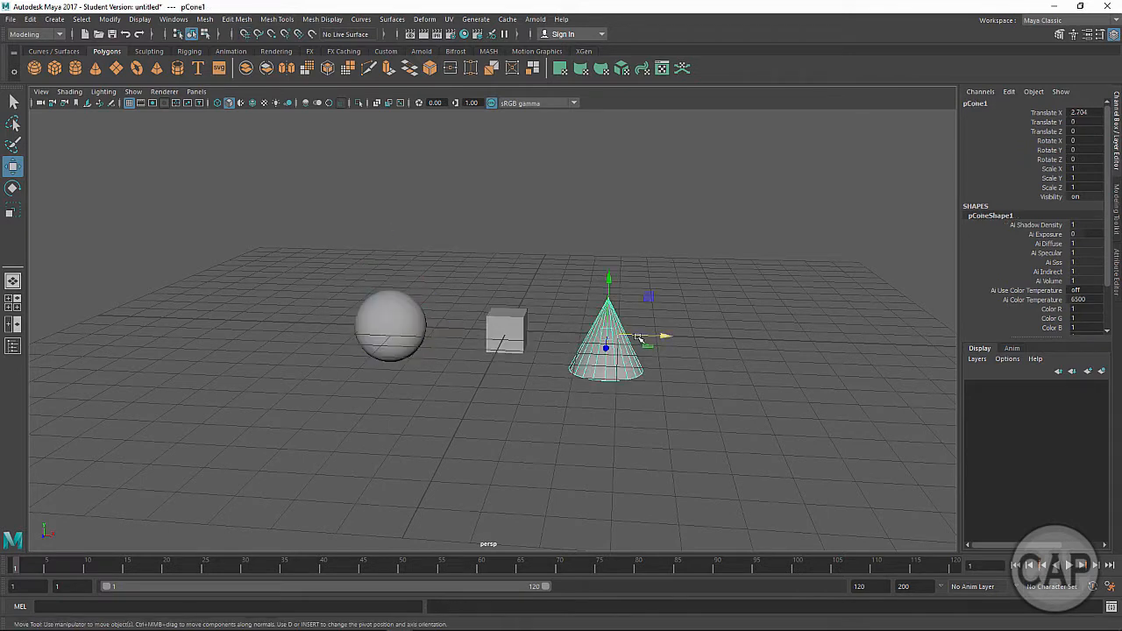
{"action": "left_click_drag", "start_coordinate": [666, 339], "coordinate": [634, 334]}
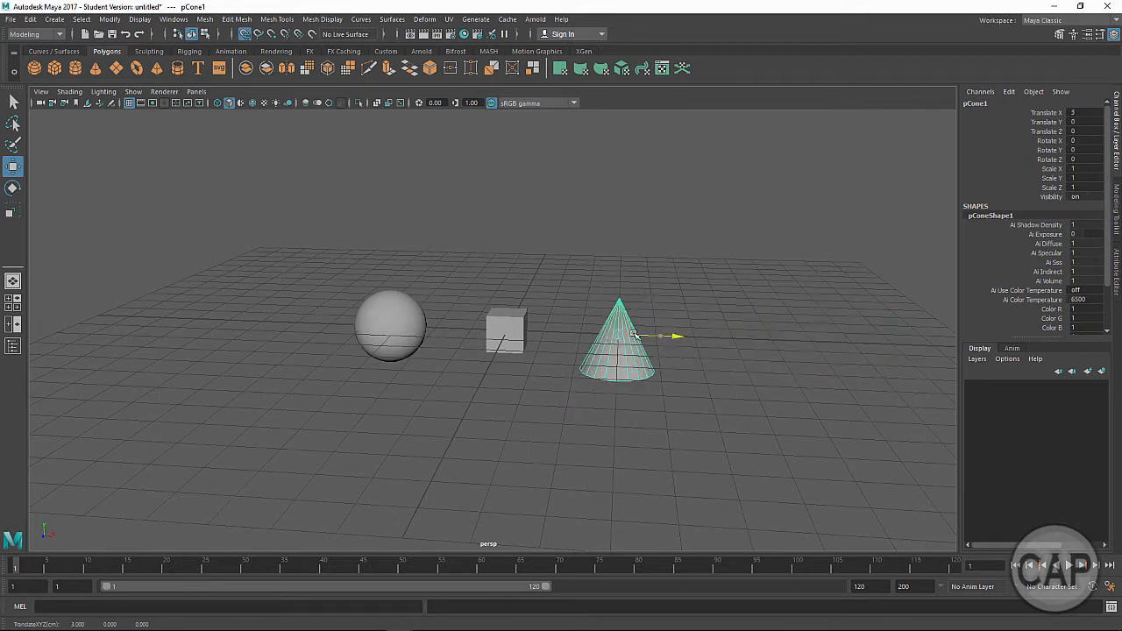
Select the cube and snap it 1 grid unit forward along Z, and return it to the origin
{"action": "left_click", "coordinate": [508, 334]}
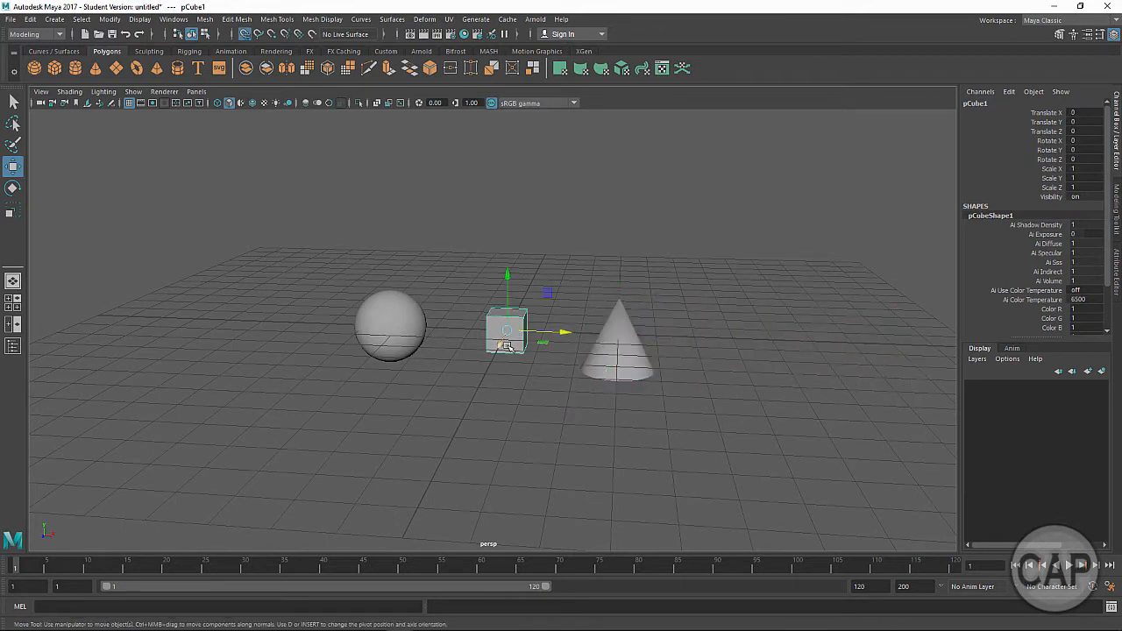
{"action": "mouse_move", "coordinate": [497, 347]}
{"action": "left_mouse_down"}
{"action": "mouse_move", "coordinate": [443, 469]}
{"action": "mouse_move", "coordinate": [502, 327]}
{"action": "left_mouse_up"}
{"action": "left_click", "coordinate": [504, 327]}
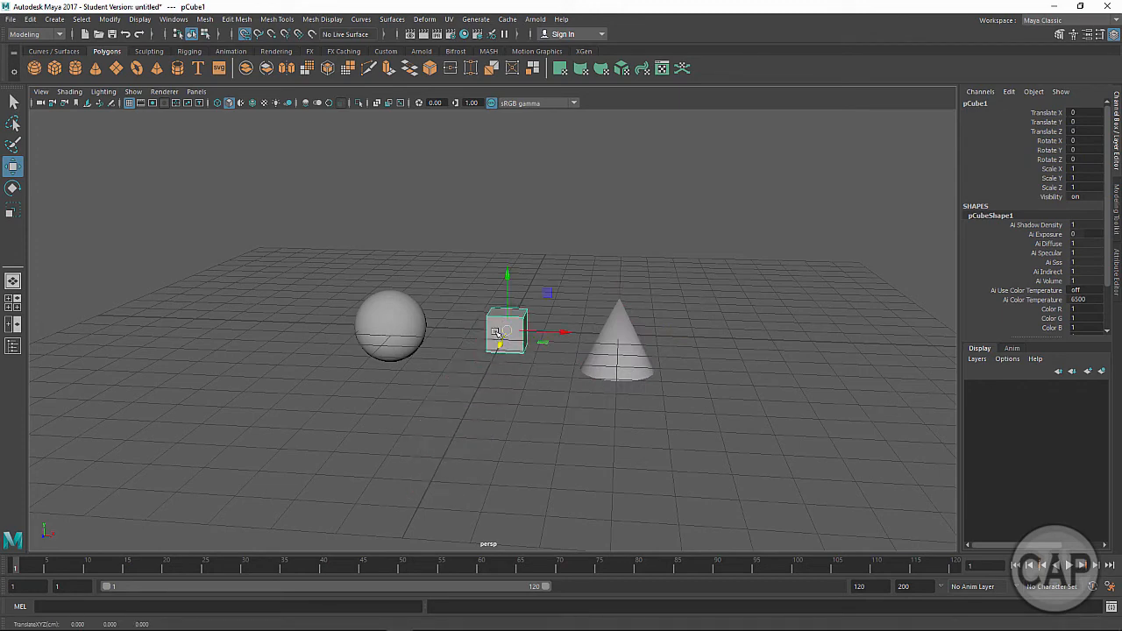
{"action": "left_click_drag", "start_coordinate": [476, 388], "coordinate": [489, 416], "text": "alt"}
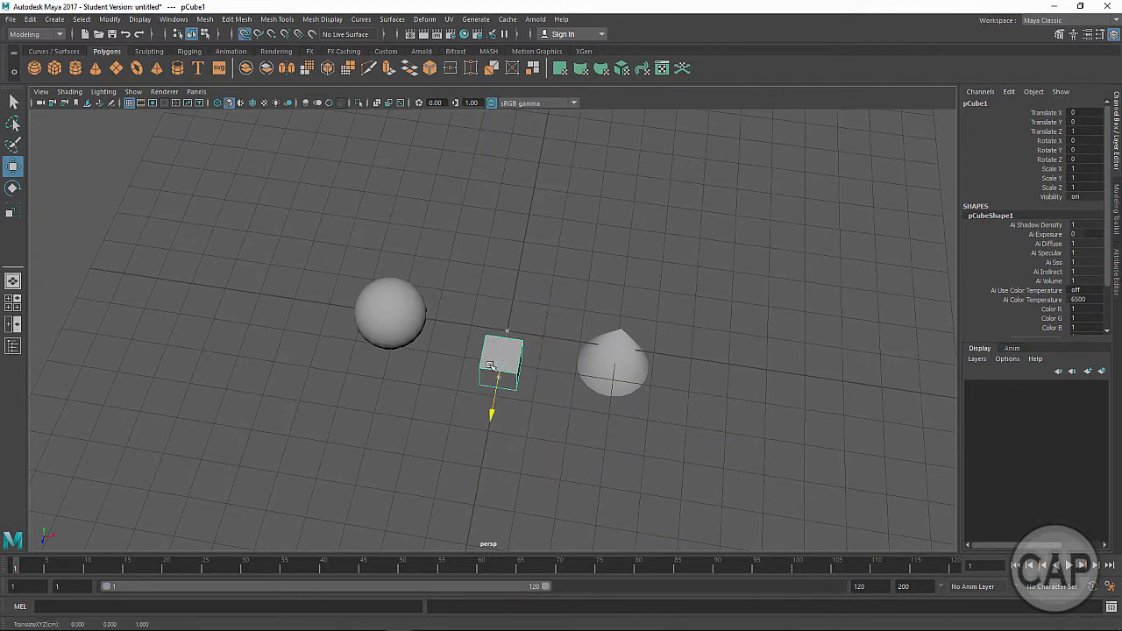
{"action": "left_click_drag", "start_coordinate": [489, 364], "coordinate": [498, 338]}
{"action": "left_click_drag", "start_coordinate": [439, 454], "coordinate": [535, 426], "text": "alt"}
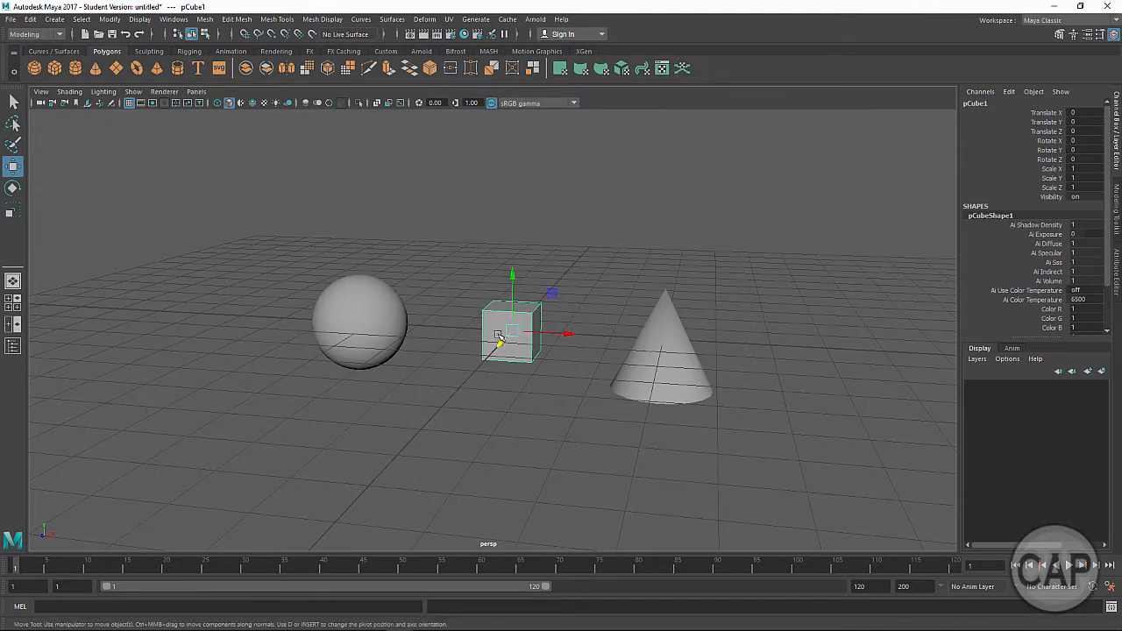
Edit the cube's pivot and snap it vertically to the cube's base, 0.5 units below its centre
{"action": "key", "text": "Insert"}
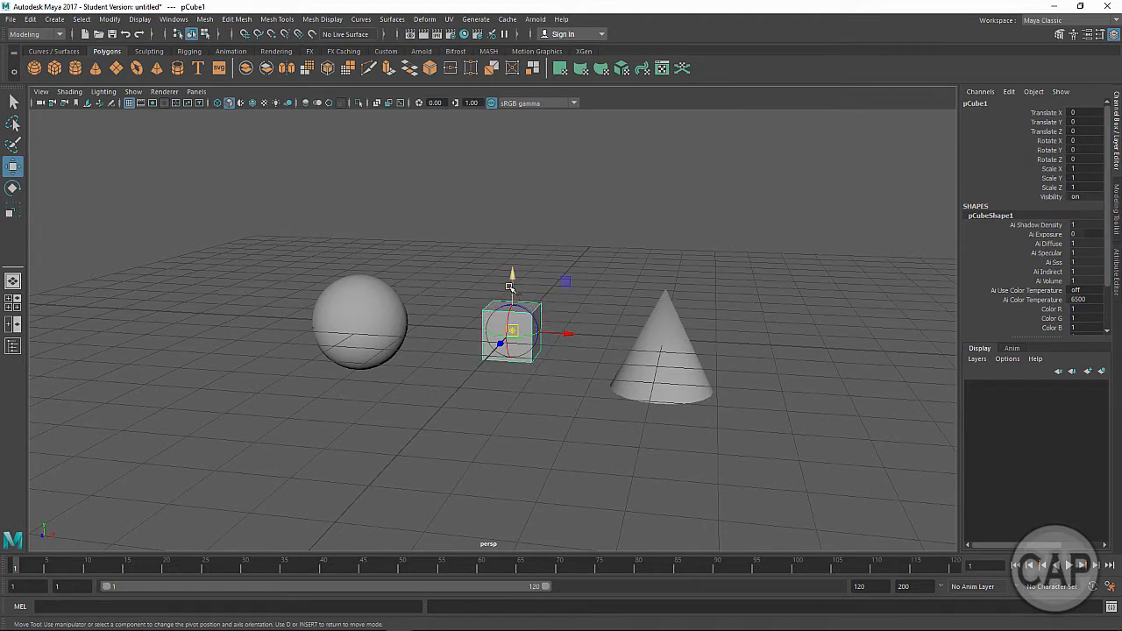
{"action": "mouse_move", "coordinate": [512, 287]}
{"action": "left_mouse_down"}
{"action": "mouse_move", "coordinate": [512, 278]}
{"action": "mouse_move", "coordinate": [512, 357]}
{"action": "mouse_move", "coordinate": [513, 207]}
{"action": "mouse_move", "coordinate": [507, 282]}
{"action": "left_mouse_up"}
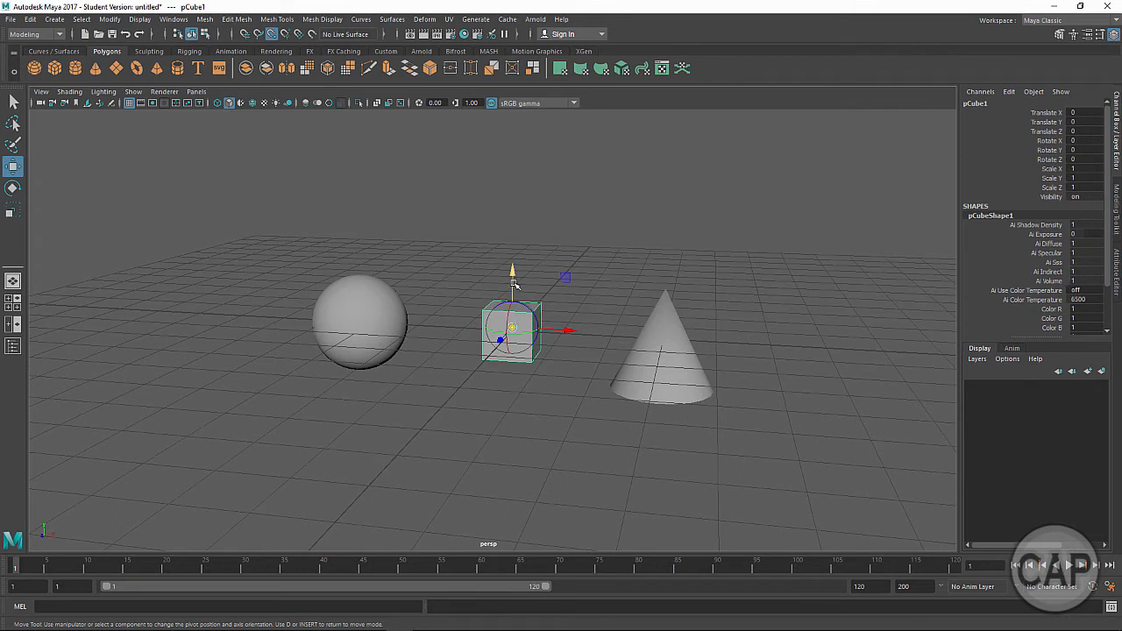
{"action": "left_click_drag", "start_coordinate": [513, 276], "coordinate": [511, 352]}
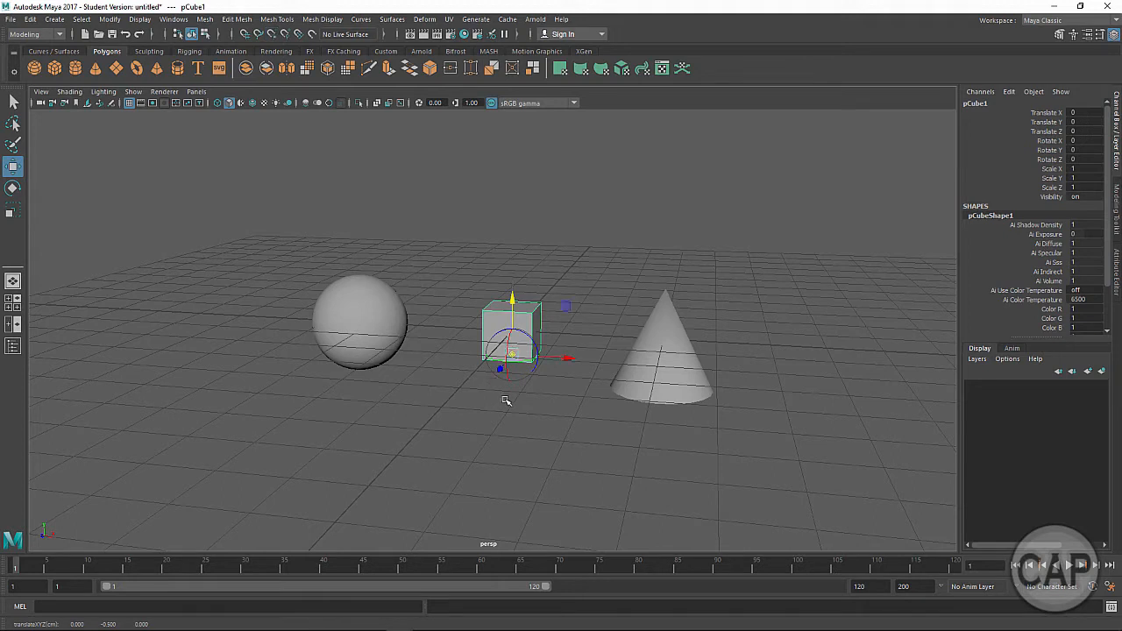
{"action": "key", "text": "d"}
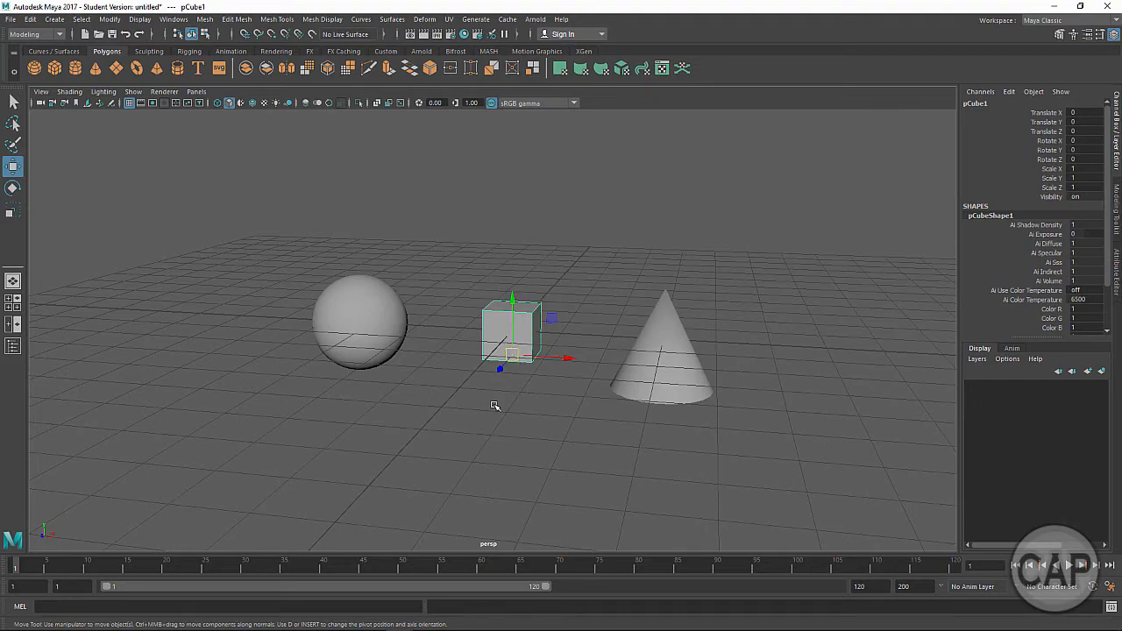
Snap the cube up along Y so its base sits on the grid, at Translate Y 0.5
{"action": "left_click_drag", "start_coordinate": [495, 406], "coordinate": [549, 384], "text": "alt"}
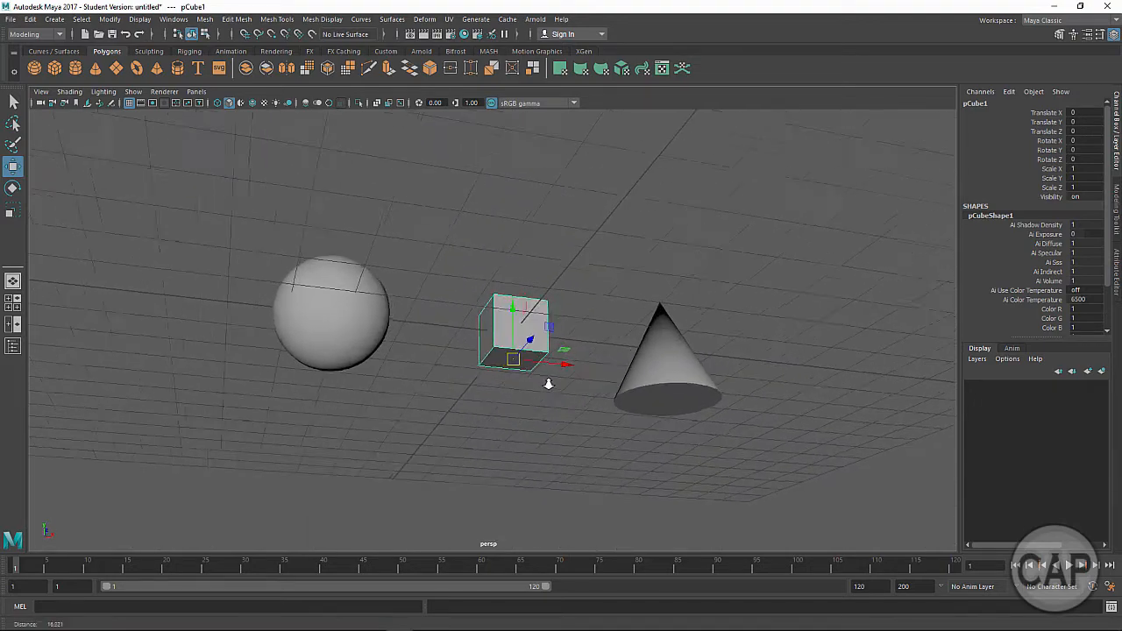
{"action": "right_click_drag", "start_coordinate": [549, 384], "coordinate": [752, 418], "text": "alt"}
{"action": "left_click_drag", "start_coordinate": [606, 432], "coordinate": [593, 423], "text": "alt"}
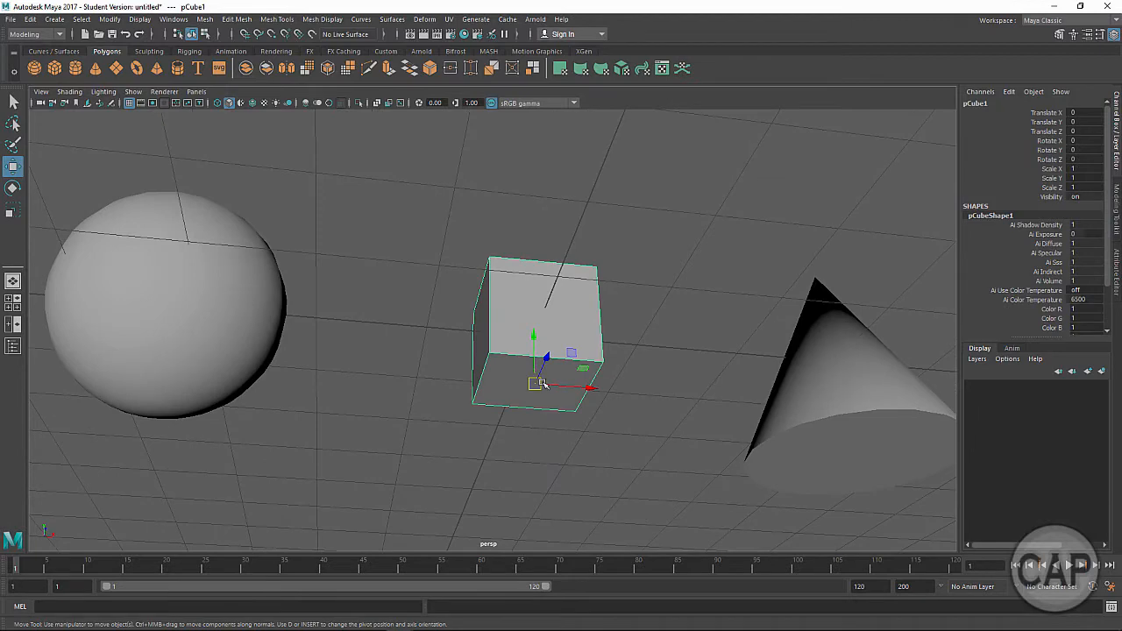
{"action": "left_click_drag", "start_coordinate": [543, 383], "coordinate": [495, 481], "text": "alt"}
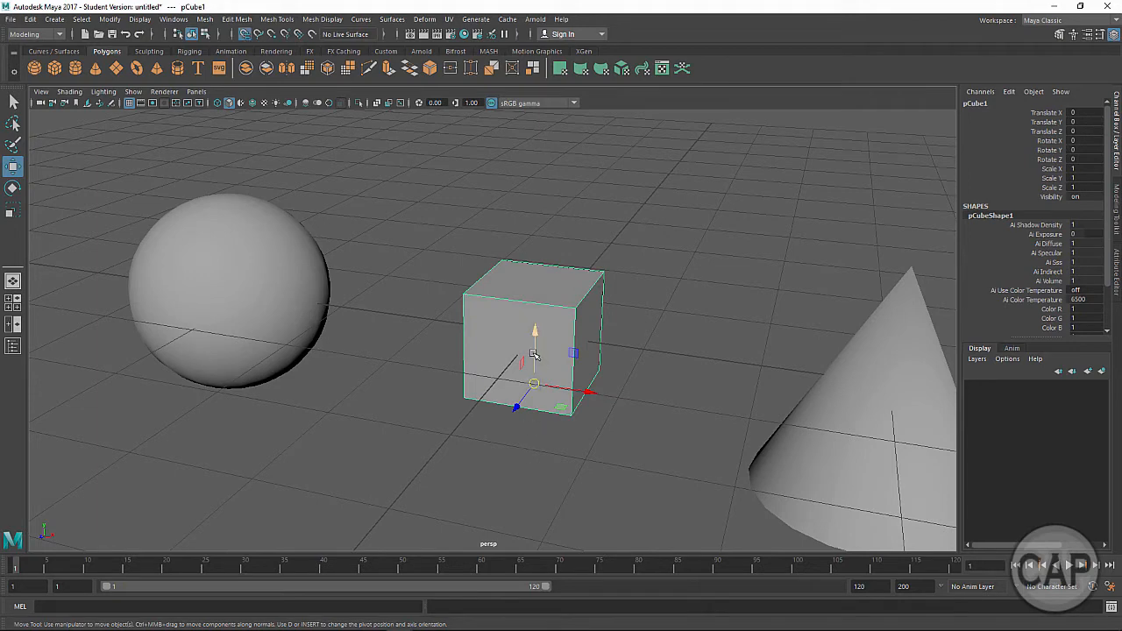
{"action": "left_click_drag", "start_coordinate": [533, 353], "coordinate": [534, 347]}
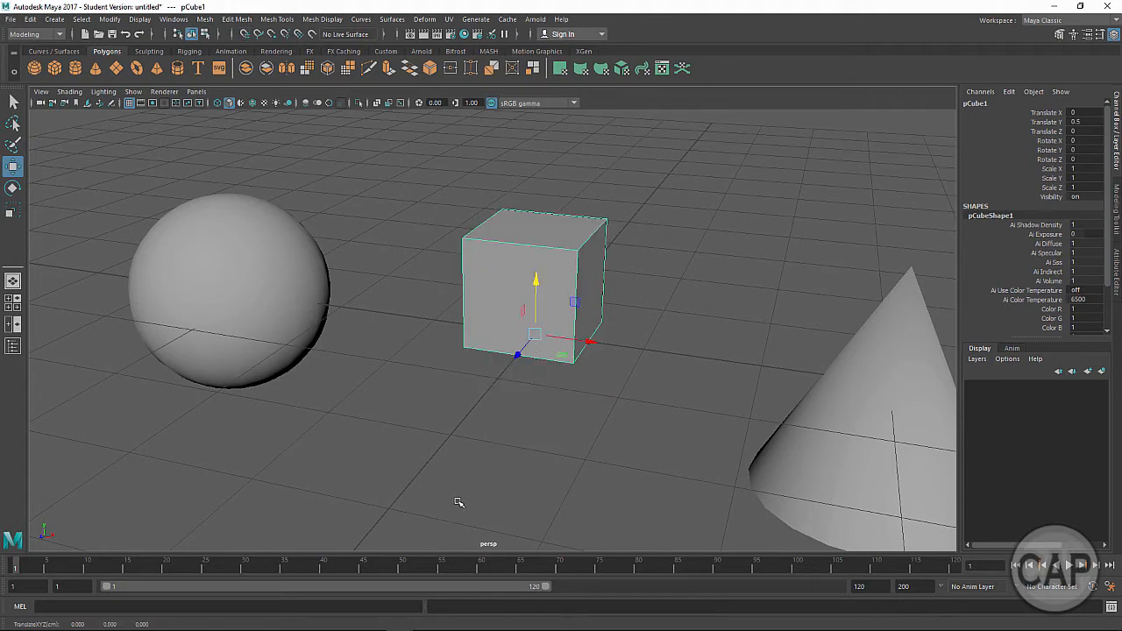
Examine in wireframe display how the cube's base and pivot meet the grid, and return to shaded display
{"action": "left_click_drag", "start_coordinate": [458, 502], "coordinate": [490, 480], "text": "alt"}
{"action": "key", "text": "4"}
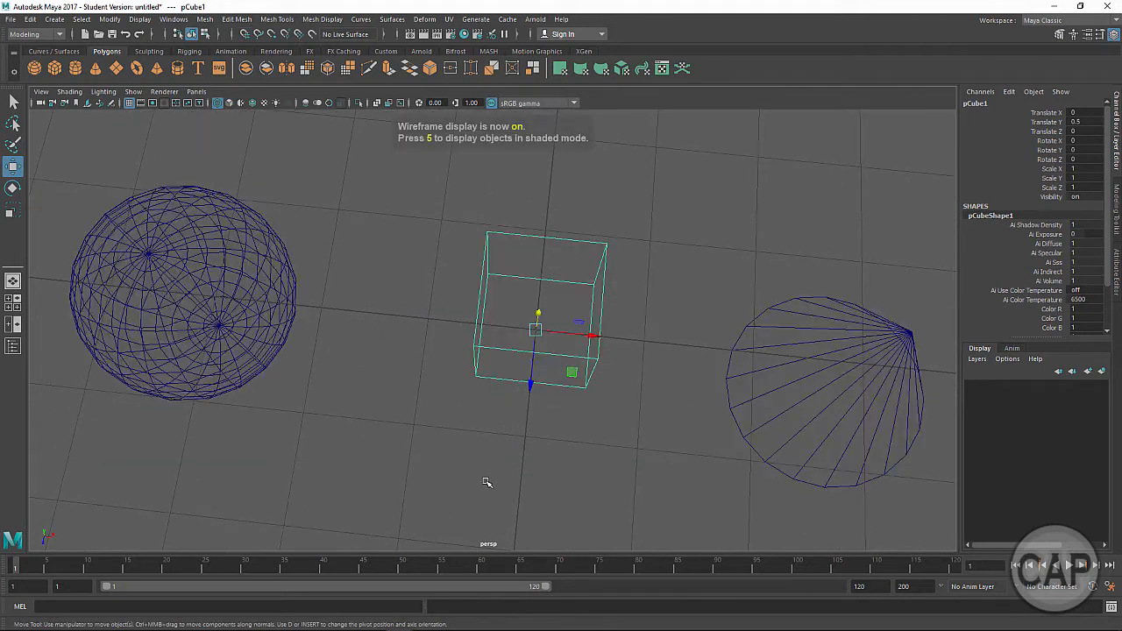
{"action": "mouse_move", "coordinate": [493, 470]}
{"action": "left_mouse_down", "text": "alt"}
{"action": "mouse_move", "coordinate": [476, 459]}
{"action": "mouse_move", "coordinate": [511, 420]}
{"action": "mouse_move", "coordinate": [483, 463]}
{"action": "left_mouse_up", "text": "alt"}
{"action": "right_click_drag", "start_coordinate": [495, 368], "coordinate": [1106, 409], "text": "alt"}
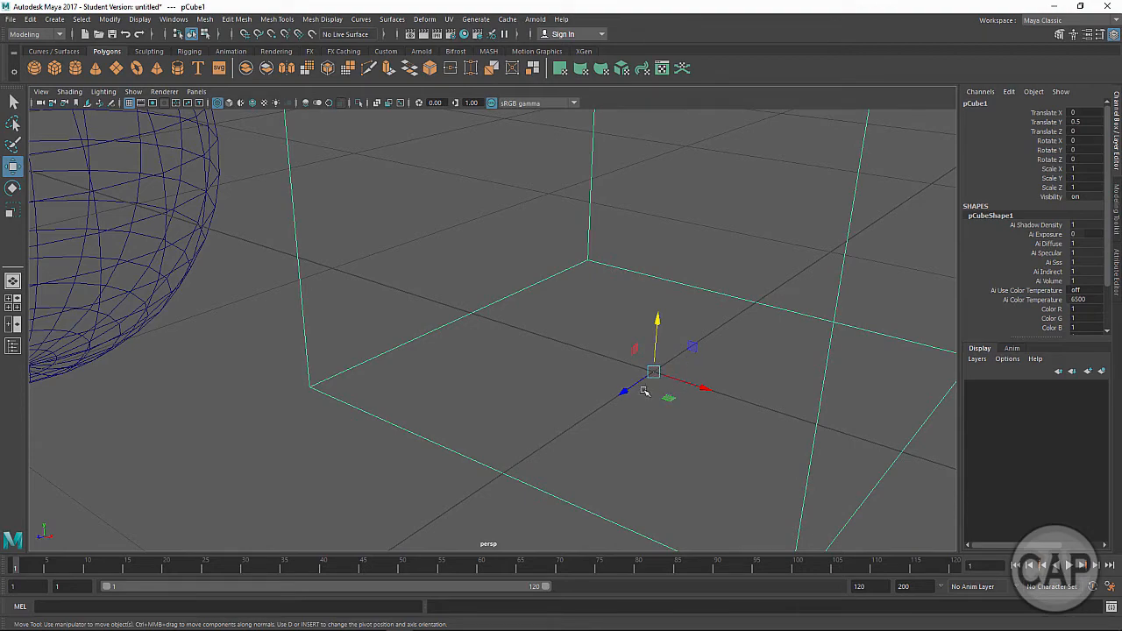
{"action": "right_click_drag", "start_coordinate": [662, 400], "coordinate": [482, 437], "text": "alt"}
{"action": "left_click_drag", "start_coordinate": [482, 437], "coordinate": [564, 393], "text": "alt"}
{"action": "right_click_drag", "start_coordinate": [564, 394], "coordinate": [407, 369], "text": "alt"}
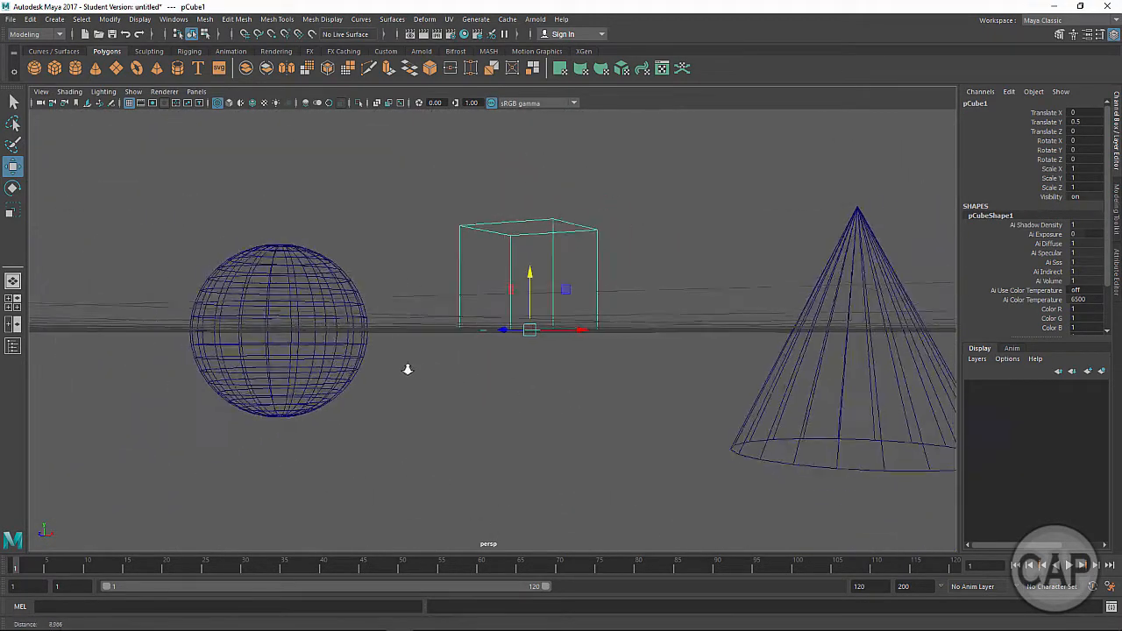
{"action": "mouse_move", "coordinate": [407, 369]}
{"action": "left_mouse_down", "text": "alt"}
{"action": "mouse_move", "coordinate": [490, 391]}
{"action": "mouse_move", "coordinate": [503, 426]}
{"action": "left_mouse_up", "text": "alt"}
{"action": "key", "text": "5"}
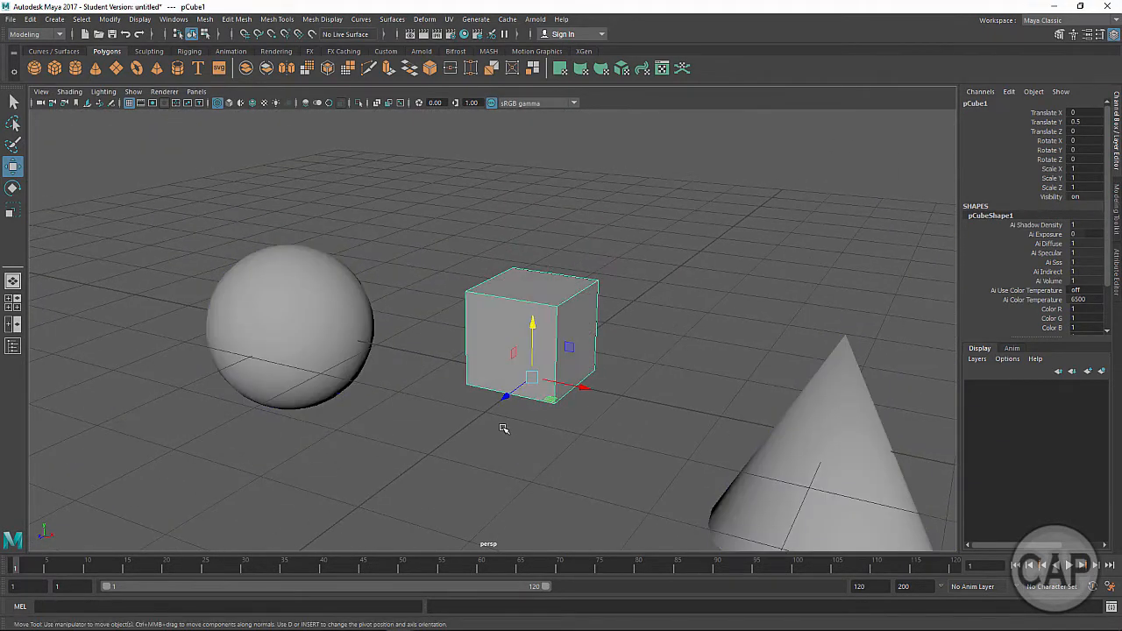
{"action": "right_click_drag", "start_coordinate": [602, 490], "coordinate": [385, 430], "text": "alt"}
{"action": "mouse_move", "coordinate": [385, 431]}
{"action": "left_mouse_down", "text": "alt"}
{"action": "mouse_move", "coordinate": [421, 428]}
{"action": "mouse_move", "coordinate": [405, 425]}
{"action": "left_mouse_up", "text": "alt"}
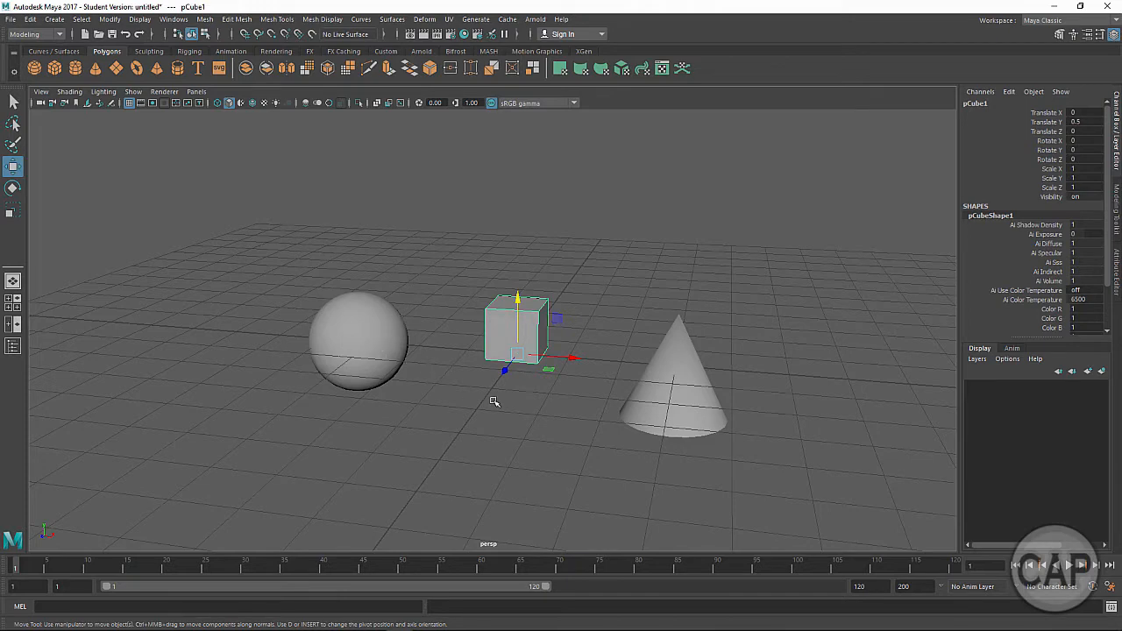
Deselect and reselect the cube as a whole object, and move it freely up to a Translate Y of about 0.662
{"action": "right_click_drag", "start_coordinate": [422, 400], "coordinate": [774, 441], "text": "alt"}
{"action": "right_click_drag", "start_coordinate": [494, 426], "coordinate": [638, 457], "text": "alt"}
{"action": "left_click_drag", "start_coordinate": [637, 457], "coordinate": [604, 474], "text": "alt"}
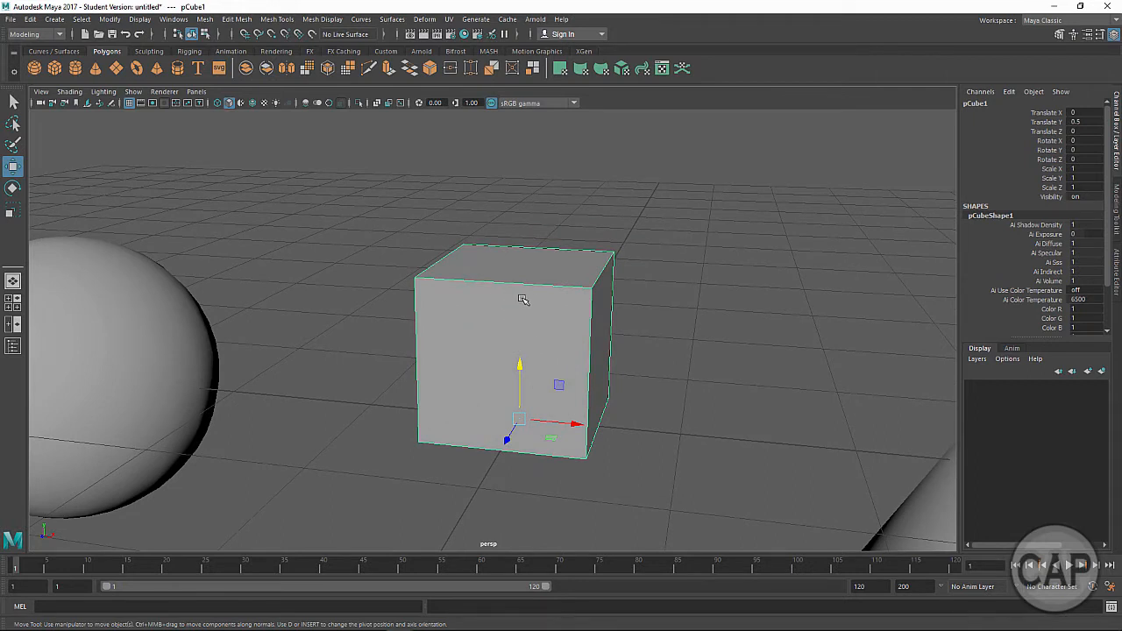
{"action": "right_click_drag", "start_coordinate": [520, 282], "coordinate": [561, 277]}
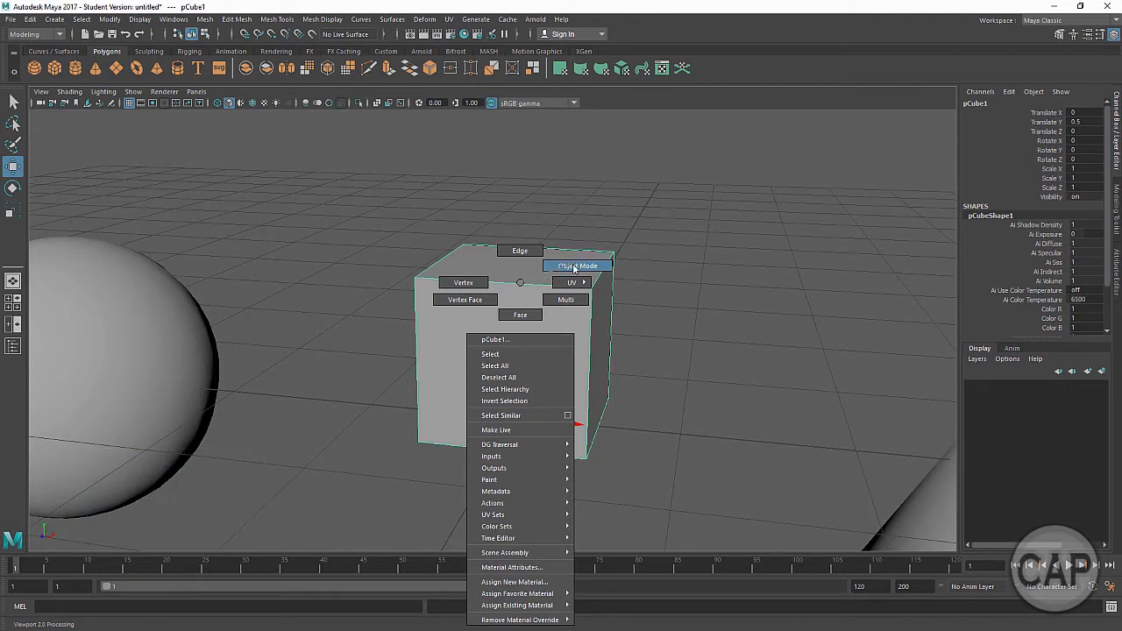
{"action": "right_click_drag", "start_coordinate": [574, 268], "coordinate": [526, 315]}
{"action": "left_click", "coordinate": [650, 339]}
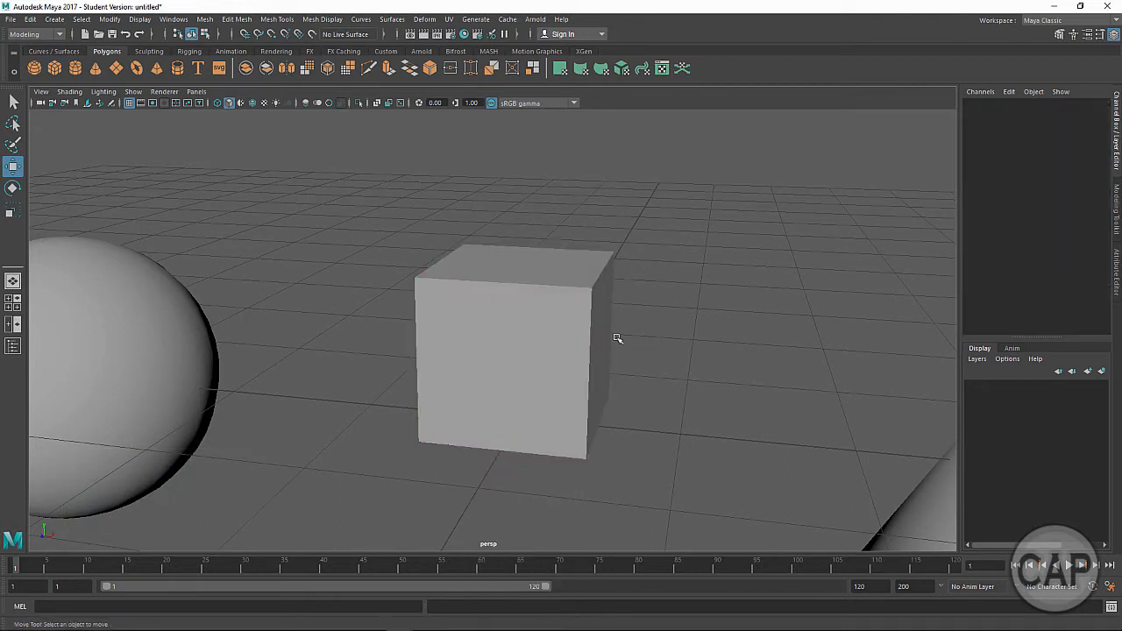
{"action": "left_click", "coordinate": [535, 276]}
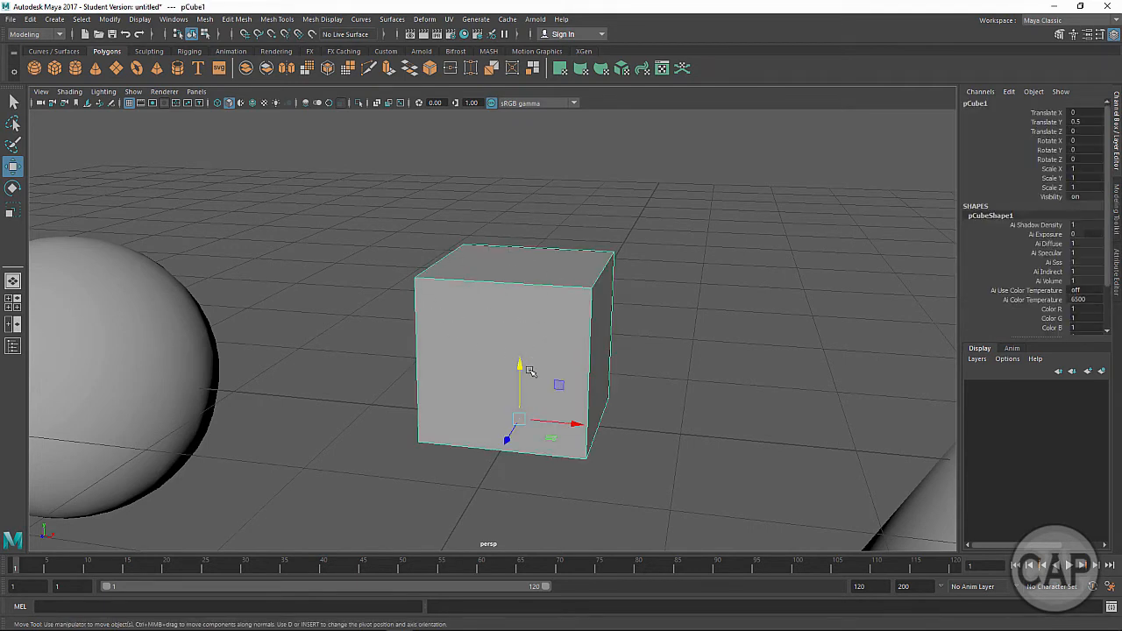
{"action": "left_click_drag", "start_coordinate": [530, 371], "coordinate": [529, 345]}
Switch the cube to face component mode and select its front face
{"action": "right_click", "coordinate": [527, 283]}
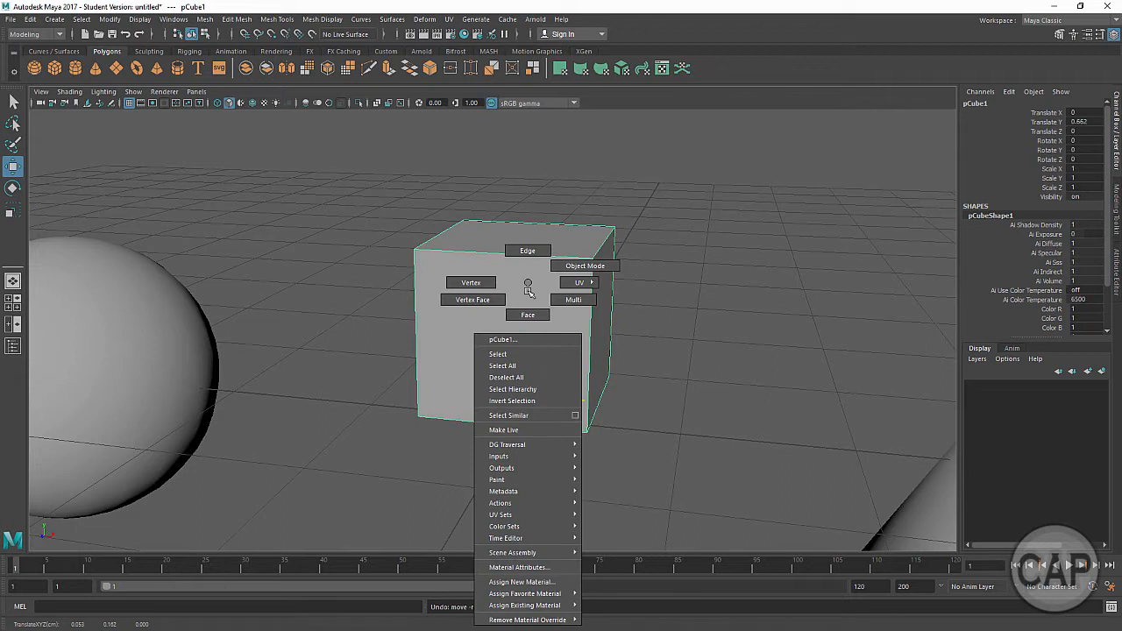
{"action": "left_click", "coordinate": [527, 314]}
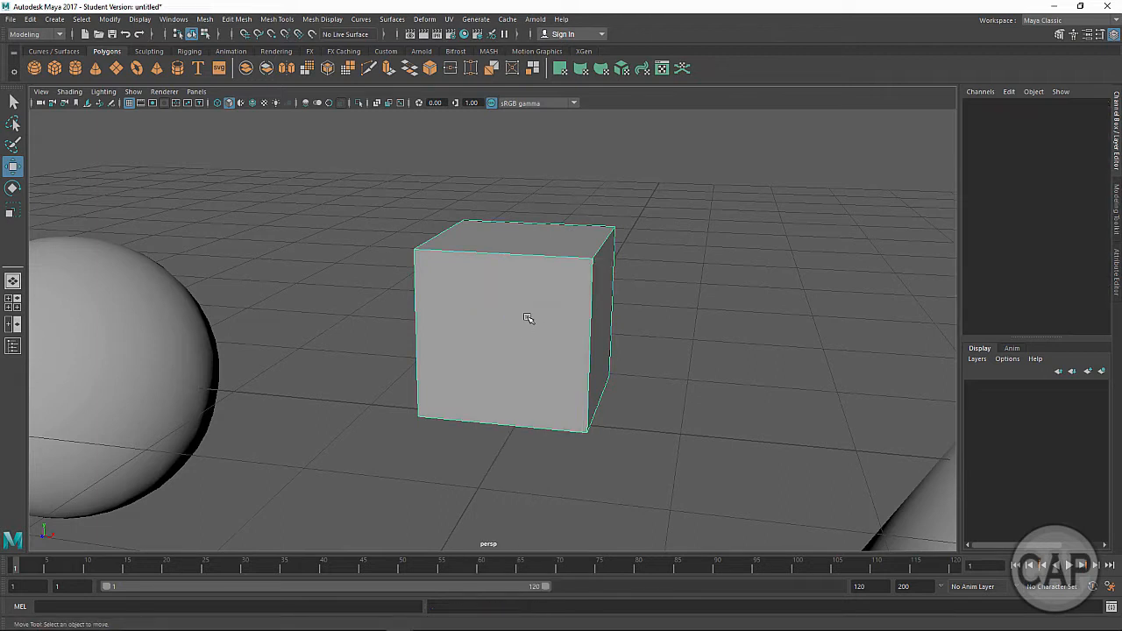
{"action": "left_click", "coordinate": [529, 318]}
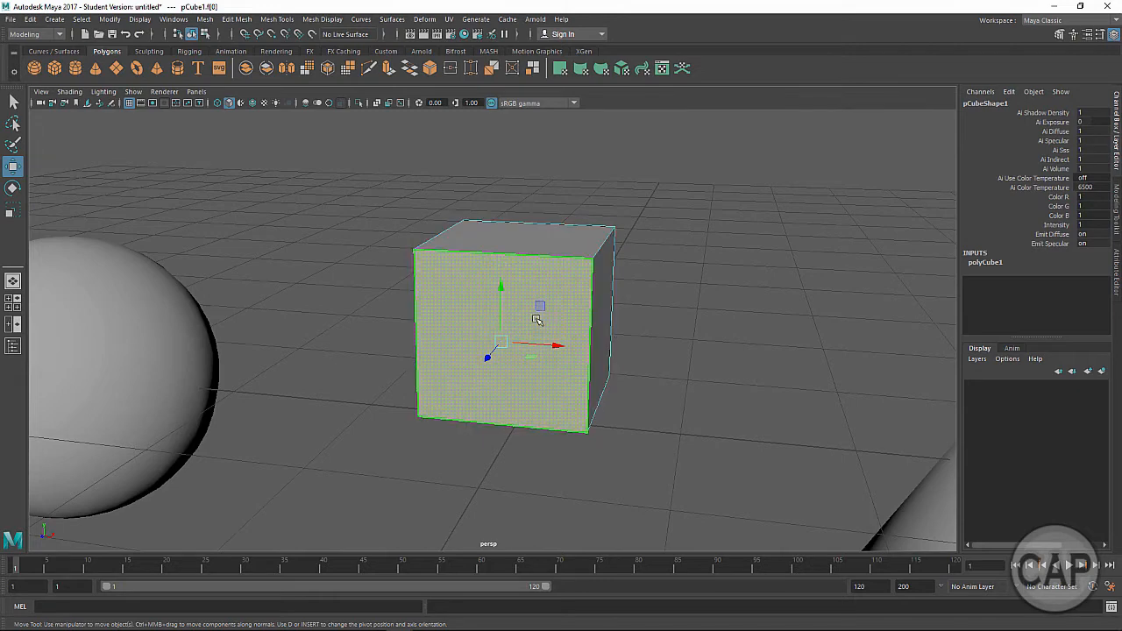
Preview the cube's other faces for selection, and switch the cube to edge component mode
{"action": "left_click_drag", "start_coordinate": [559, 348], "coordinate": [500, 296], "text": "alt"}
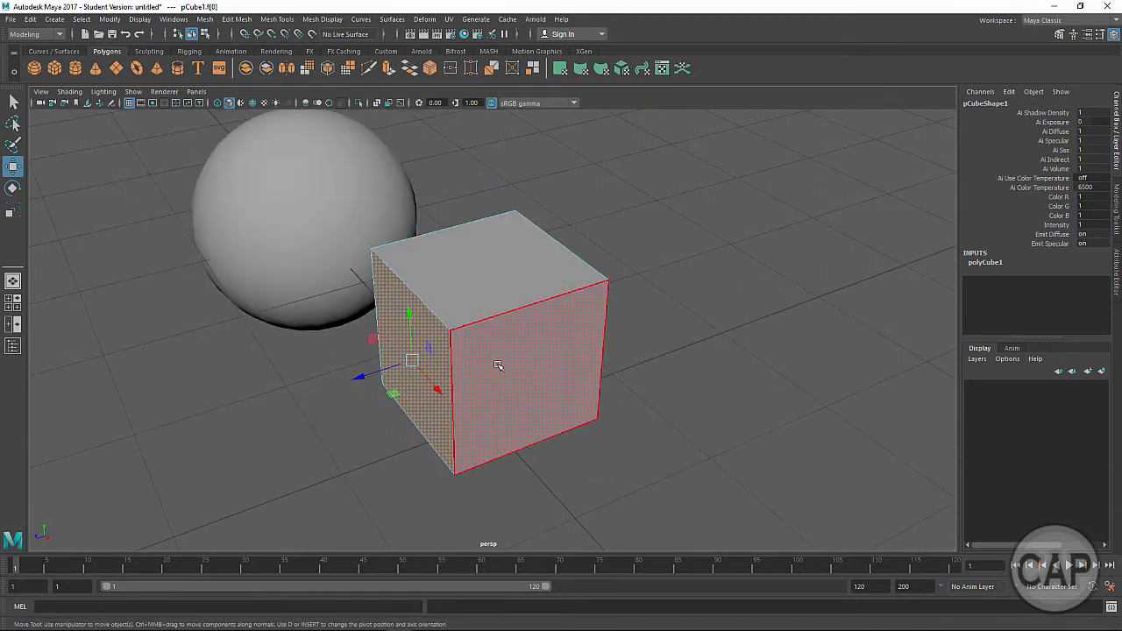
{"action": "left_click_drag", "start_coordinate": [532, 418], "coordinate": [546, 303], "text": "alt"}
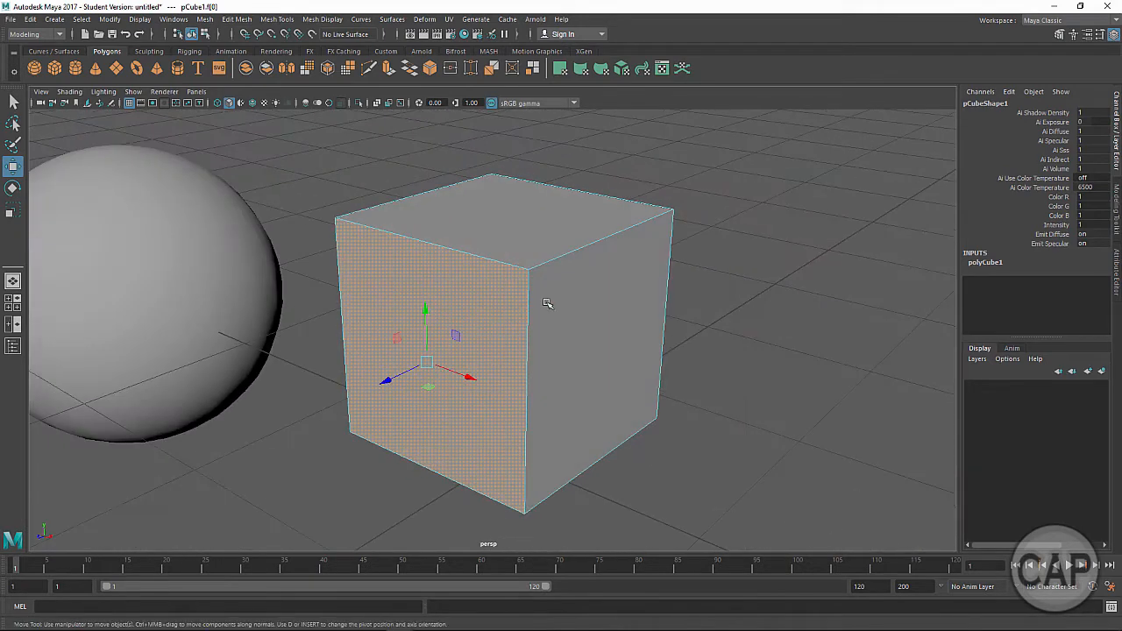
{"action": "right_click_drag", "start_coordinate": [505, 287], "coordinate": [503, 251]}
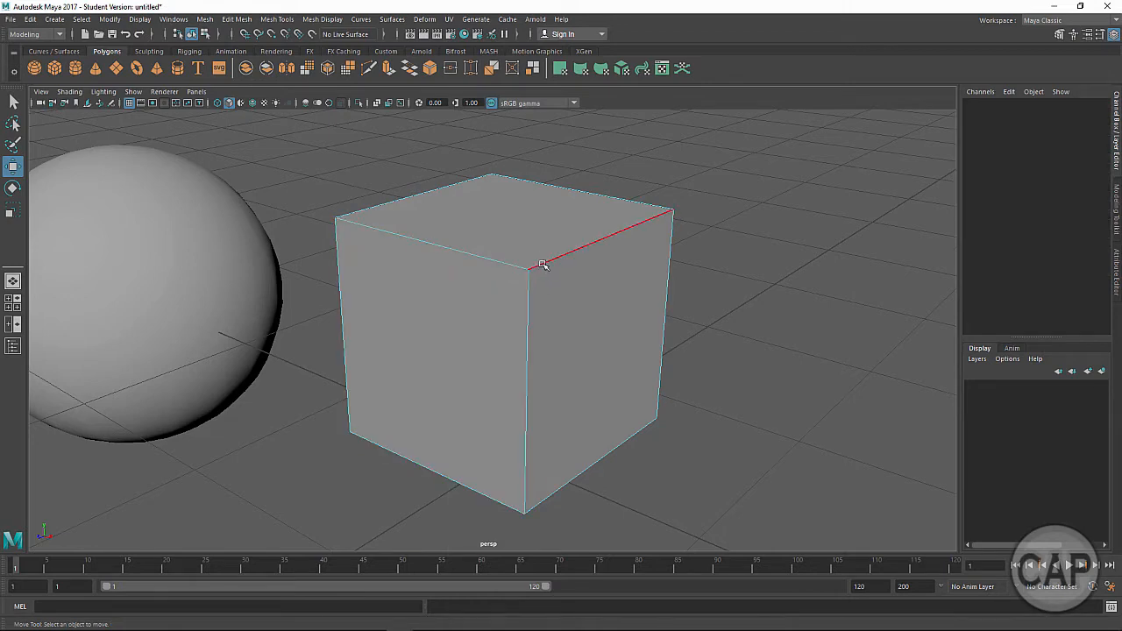
Switch the cube to vertex component mode and select its nearest upper corner vertex
{"action": "right_click_drag", "start_coordinate": [518, 285], "coordinate": [529, 365]}
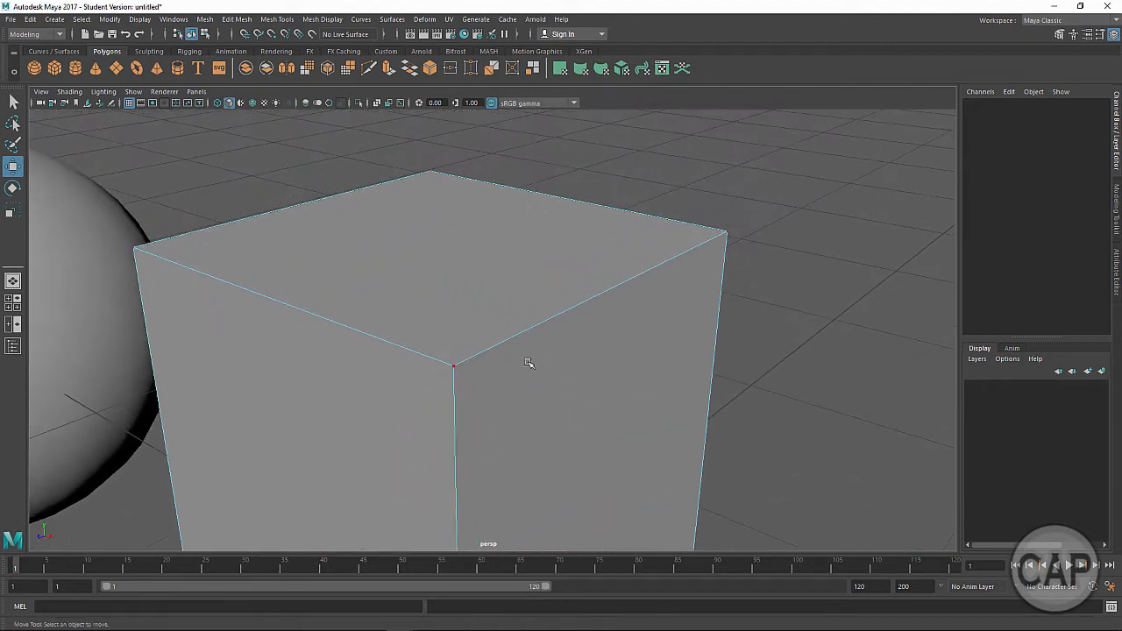
{"action": "left_click", "coordinate": [452, 368]}
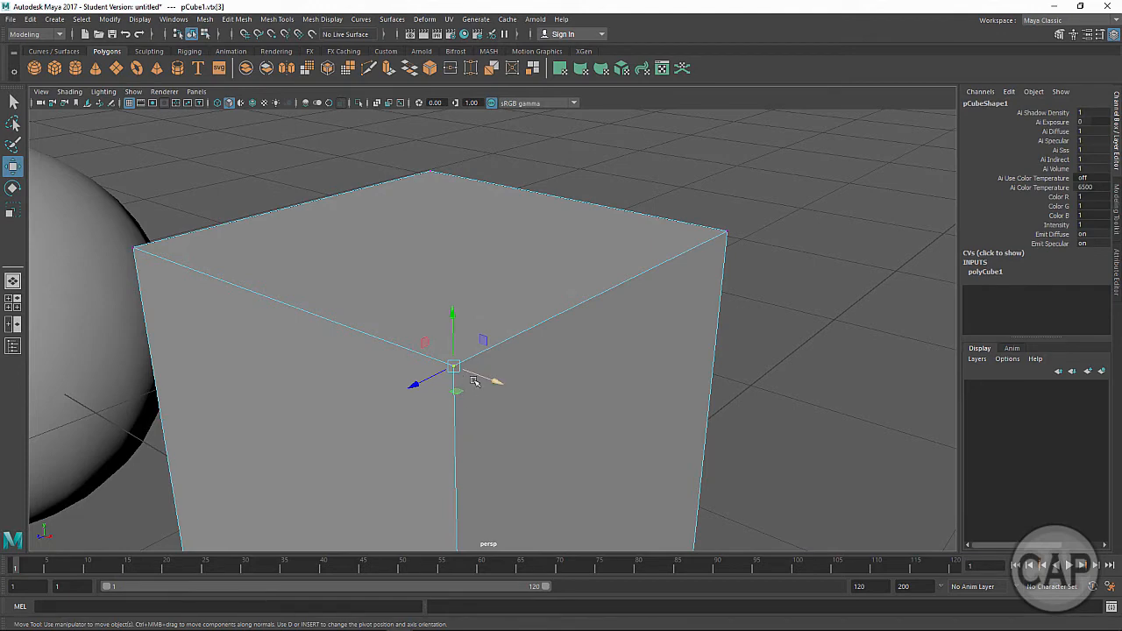
Try moving the selected corner vertex along the X axis, and undo the move
{"action": "right_click_drag", "start_coordinate": [518, 400], "coordinate": [446, 383], "text": "alt"}
{"action": "left_click_drag", "start_coordinate": [447, 383], "coordinate": [648, 365], "text": "alt"}
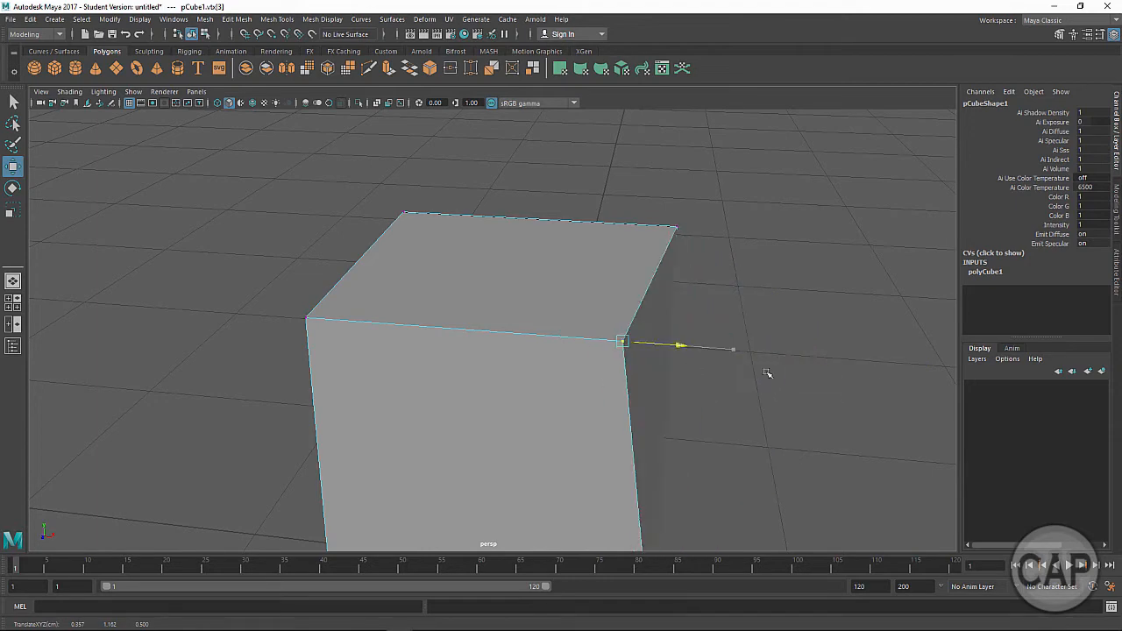
{"action": "left_click_drag", "start_coordinate": [767, 372], "coordinate": [575, 378]}
{"action": "key", "text": "ctrl+z"}
{"action": "key", "text": "ctrl+z"}
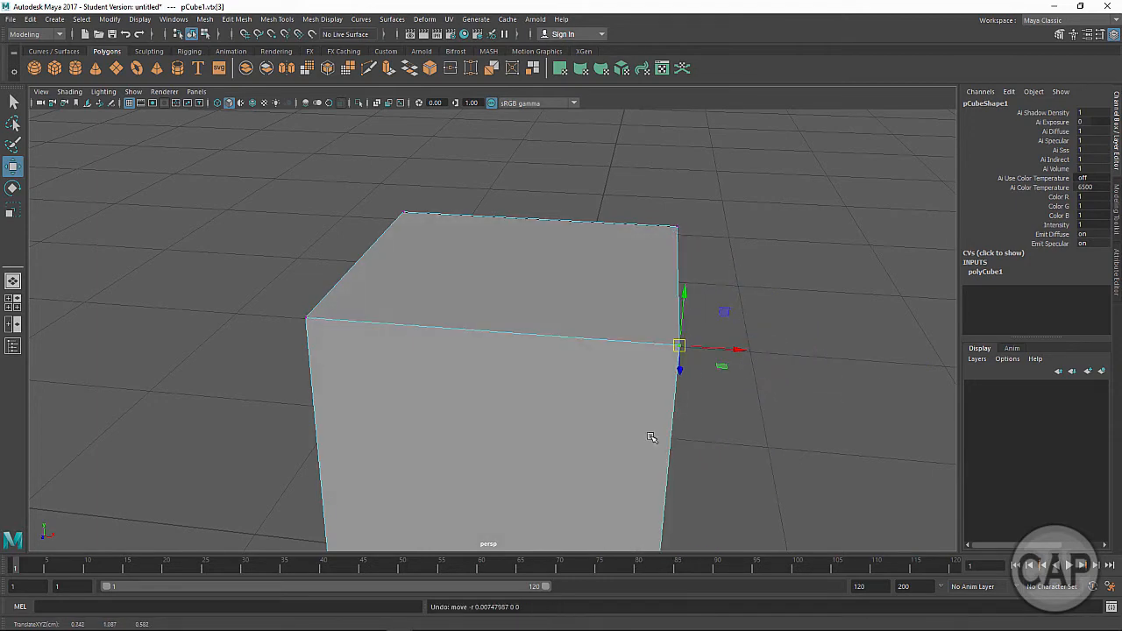
Select the two vertices of the cube's far right vertical edge and pull them outward along the Z axis, keeping them selected
{"action": "right_click_drag", "start_coordinate": [629, 412], "coordinate": [564, 391], "text": "alt"}
{"action": "left_click_drag", "start_coordinate": [564, 391], "coordinate": [465, 405], "text": "alt"}
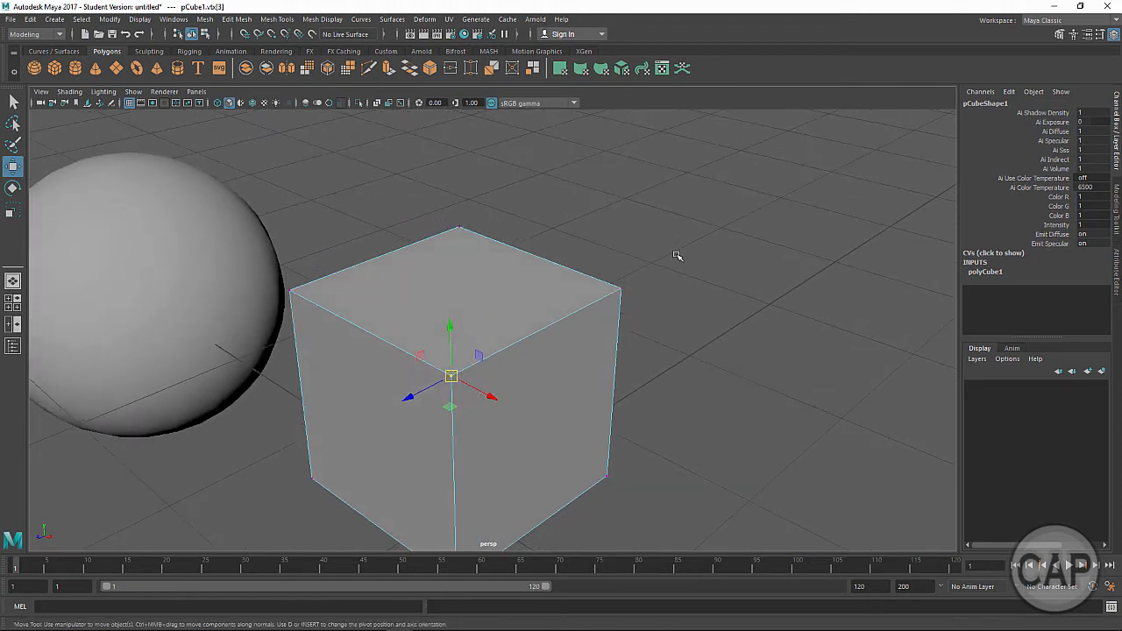
{"action": "left_click_drag", "start_coordinate": [677, 245], "coordinate": [583, 521]}
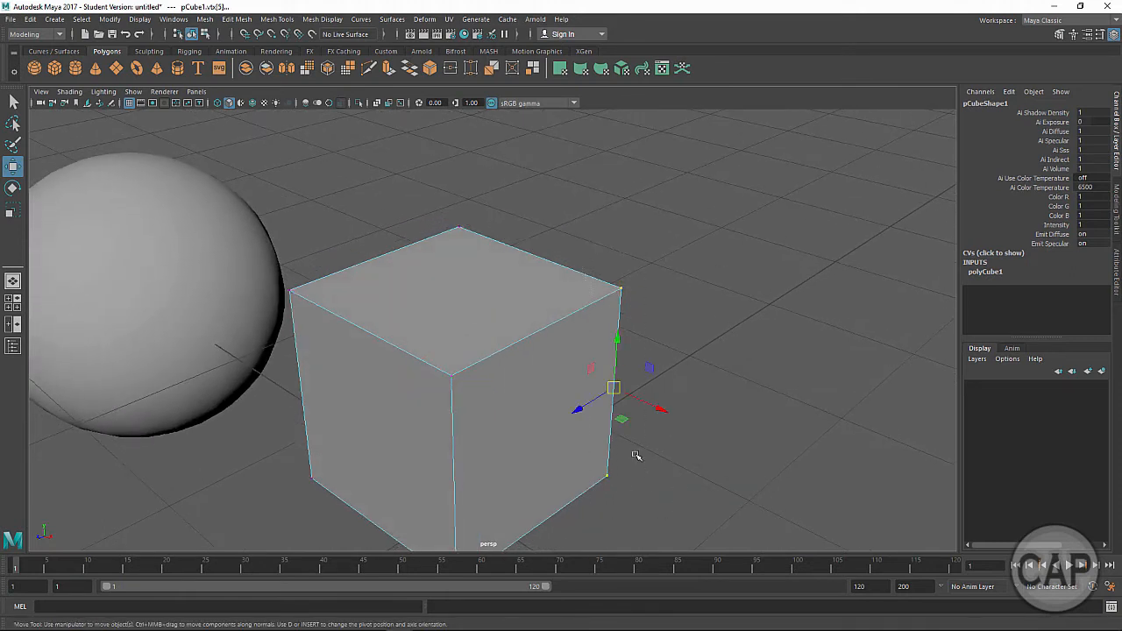
{"action": "left_click_drag", "start_coordinate": [579, 407], "coordinate": [776, 366]}
{"action": "left_click", "coordinate": [806, 326]}
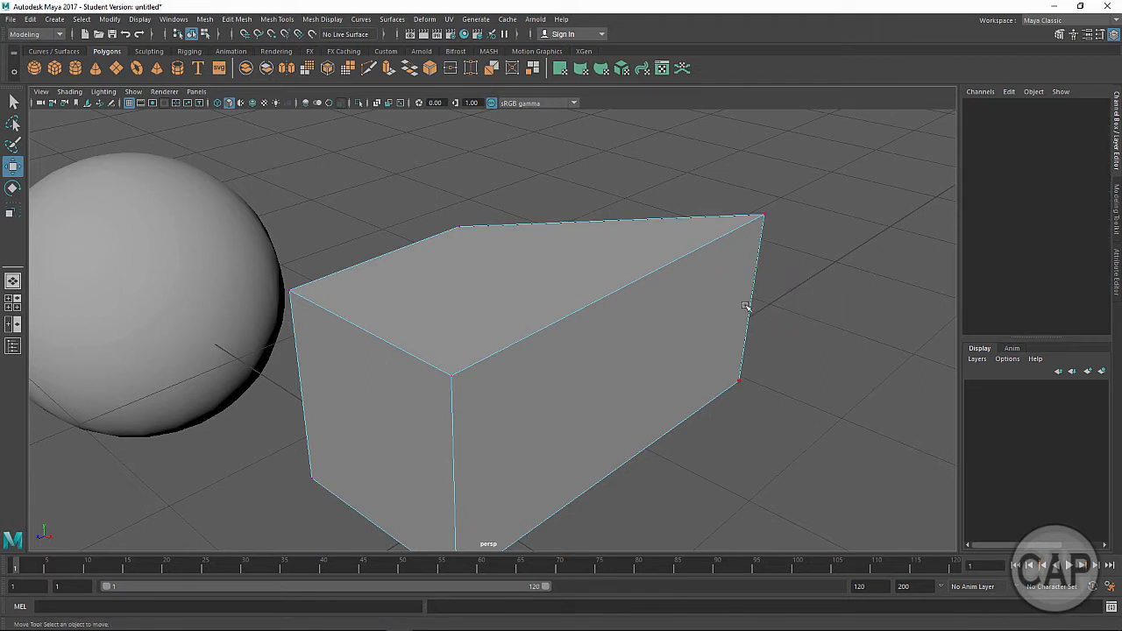
{"action": "key", "text": "ctrl+z"}
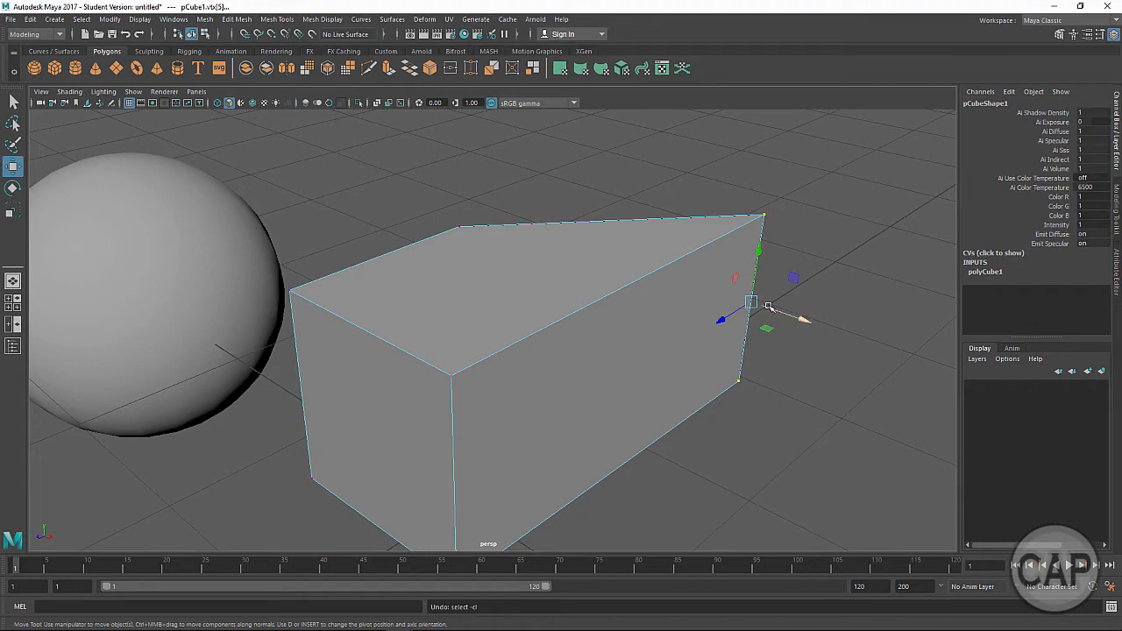
Move the two selected vertices back along the Z axis and adjust them slightly along X to regain a roughly cubic shape
{"action": "left_click_drag", "start_coordinate": [769, 308], "coordinate": [591, 346]}
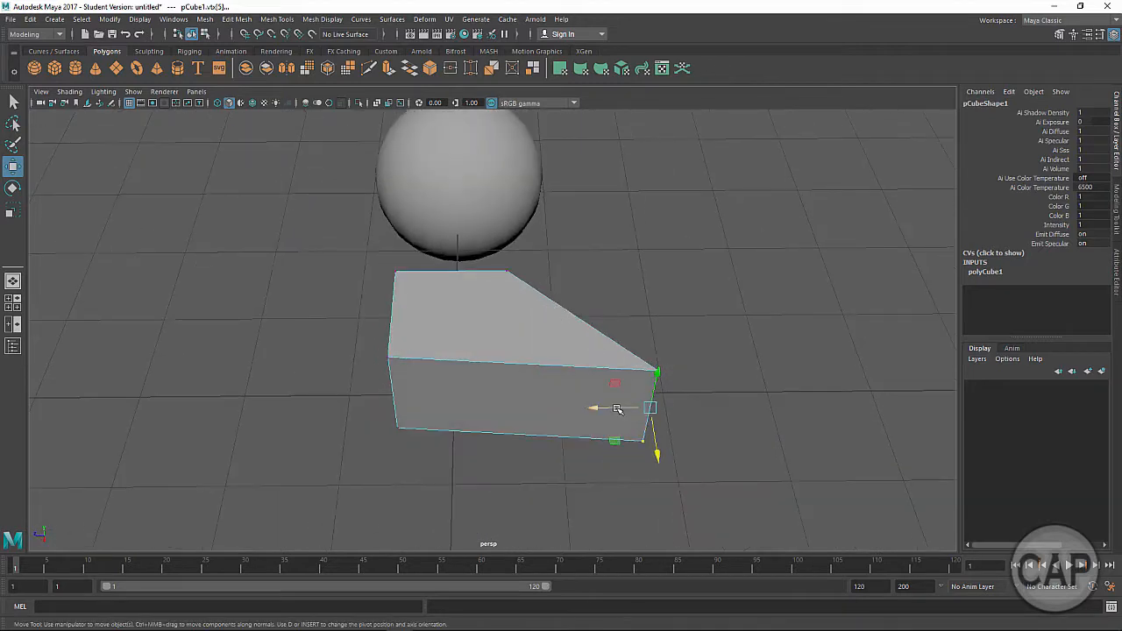
{"action": "left_click_drag", "start_coordinate": [613, 409], "coordinate": [502, 419]}
{"action": "right_click_drag", "start_coordinate": [462, 422], "coordinate": [599, 402], "text": "alt"}
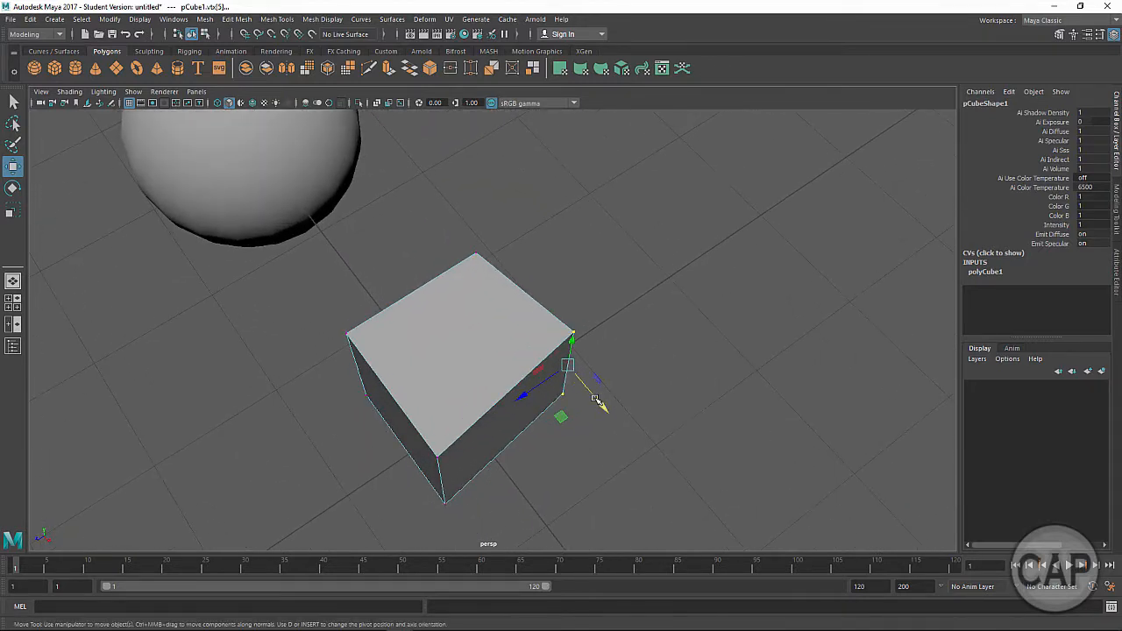
{"action": "mouse_move", "coordinate": [598, 403]}
{"action": "left_mouse_down"}
{"action": "mouse_move", "coordinate": [613, 423]}
{"action": "mouse_move", "coordinate": [607, 415]}
{"action": "left_mouse_up"}
Scale the cube's four top vertices inward to form a truncated pyramid, and return it to object mode
{"action": "left_click_drag", "start_coordinate": [535, 436], "coordinate": [521, 357], "text": "alt"}
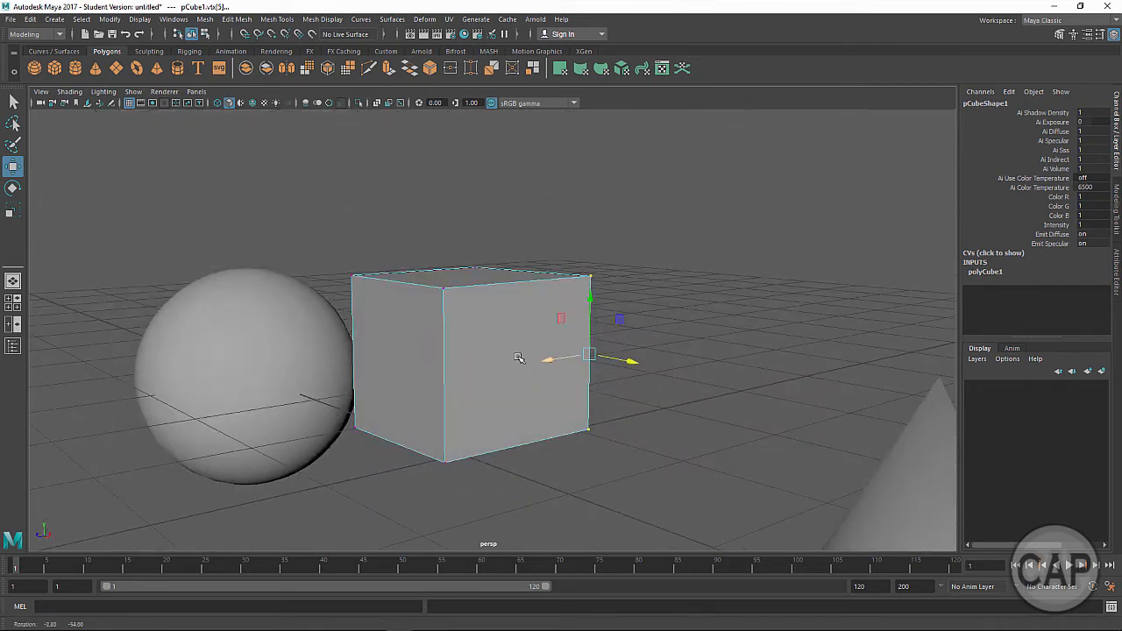
{"action": "left_click_drag", "start_coordinate": [296, 205], "coordinate": [634, 317]}
{"action": "left_click_drag", "start_coordinate": [634, 317], "coordinate": [576, 333], "text": "alt"}
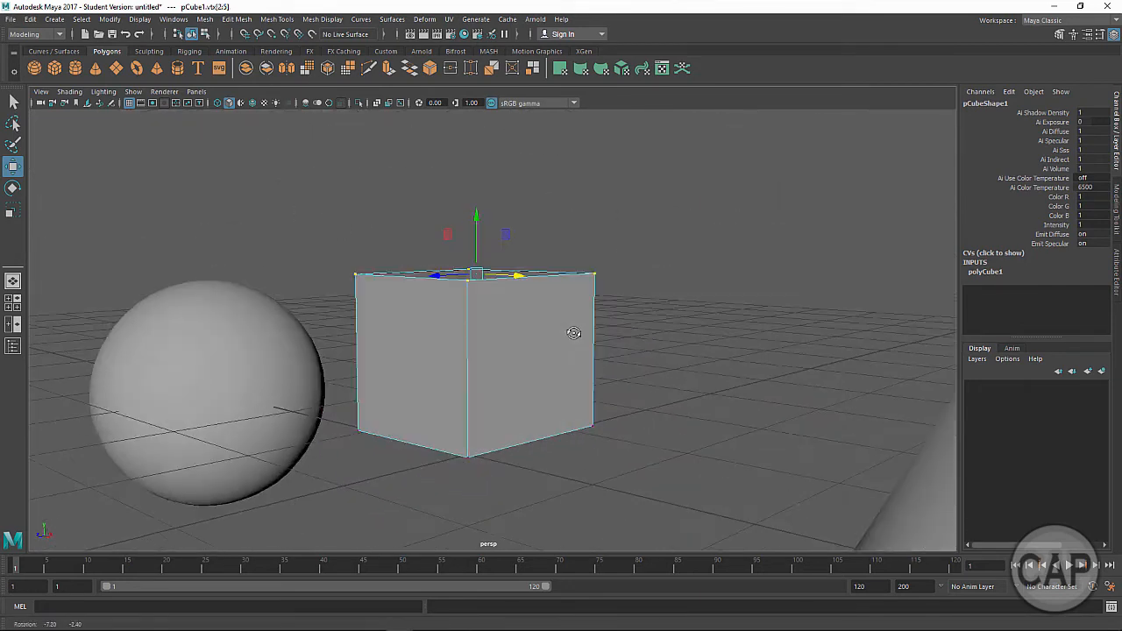
{"action": "key", "text": "r"}
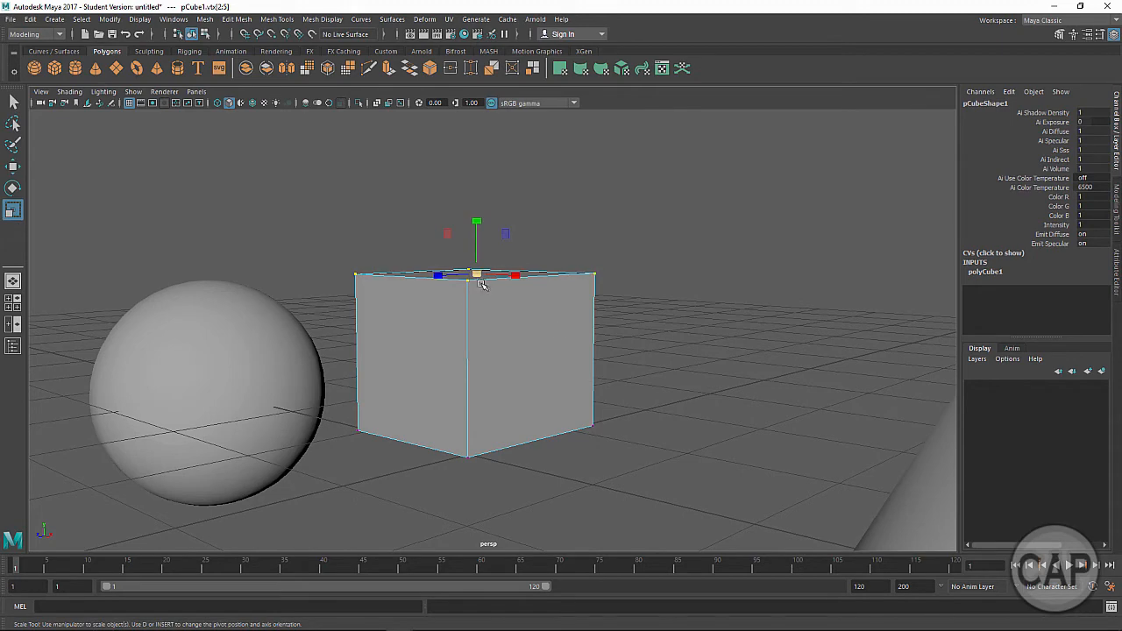
{"action": "left_click_drag", "start_coordinate": [476, 278], "coordinate": [555, 311], "text": "alt"}
{"action": "left_click", "coordinate": [474, 329]}
{"action": "mouse_move", "coordinate": [523, 401]}
{"action": "left_mouse_down", "text": "alt"}
{"action": "mouse_move", "coordinate": [433, 388]}
{"action": "mouse_move", "coordinate": [531, 413]}
{"action": "left_mouse_up", "text": "alt"}
{"action": "right_click_drag", "start_coordinate": [504, 282], "coordinate": [514, 393]}
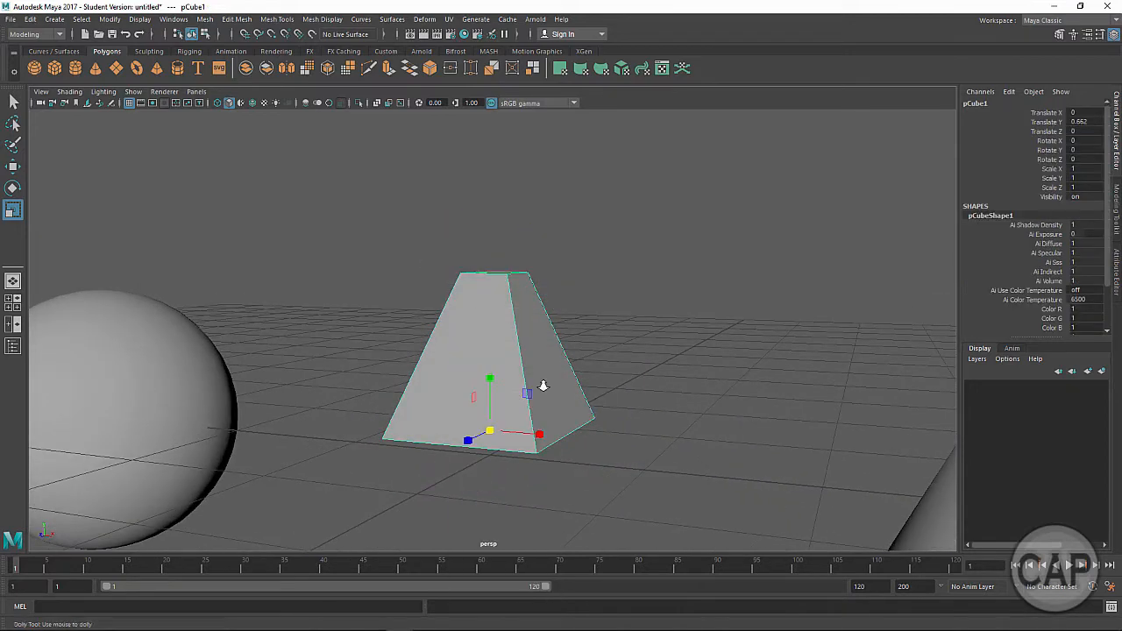
Switch the tapered cube to face component mode and select its front face
{"action": "left_click_drag", "start_coordinate": [535, 383], "coordinate": [518, 354], "text": "alt"}
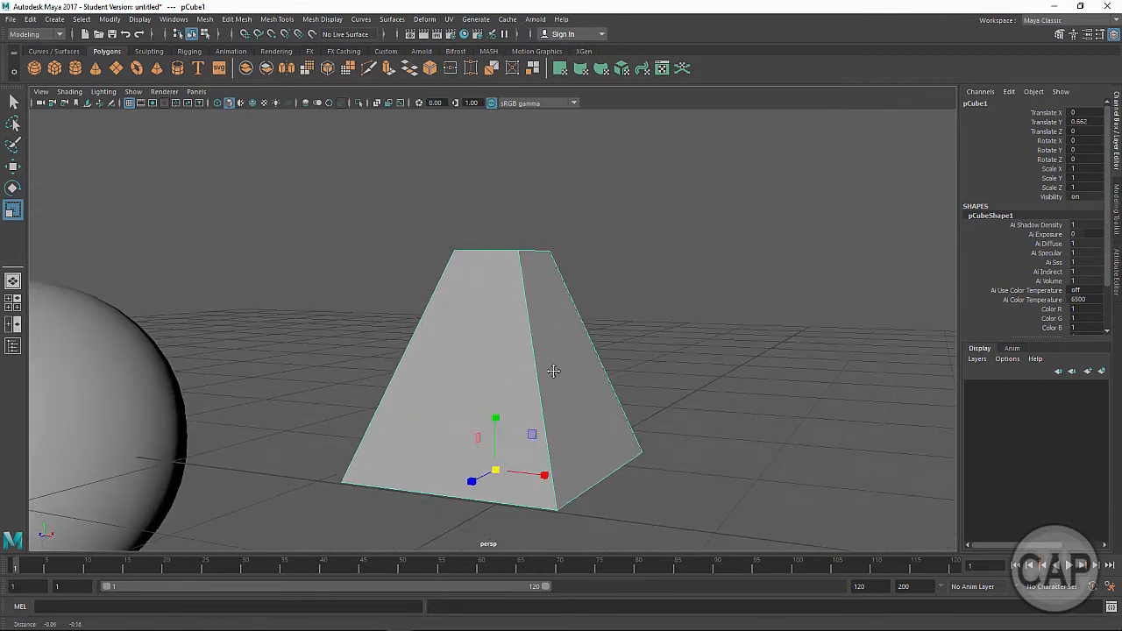
{"action": "right_click", "coordinate": [516, 353]}
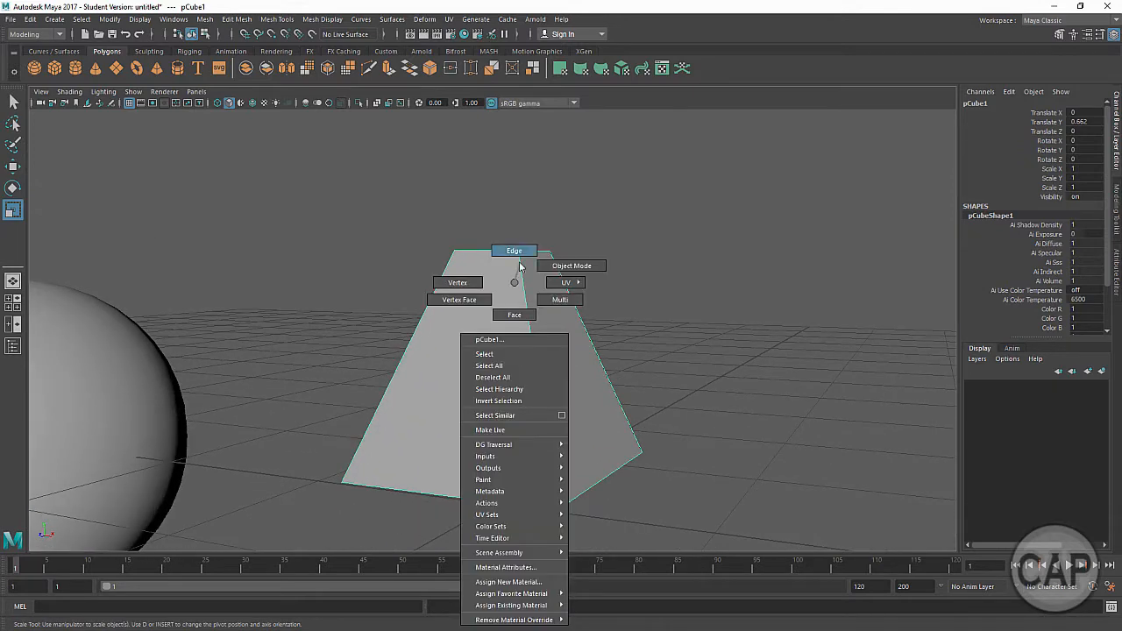
{"action": "left_click", "coordinate": [513, 315]}
{"action": "left_click", "coordinate": [530, 384]}
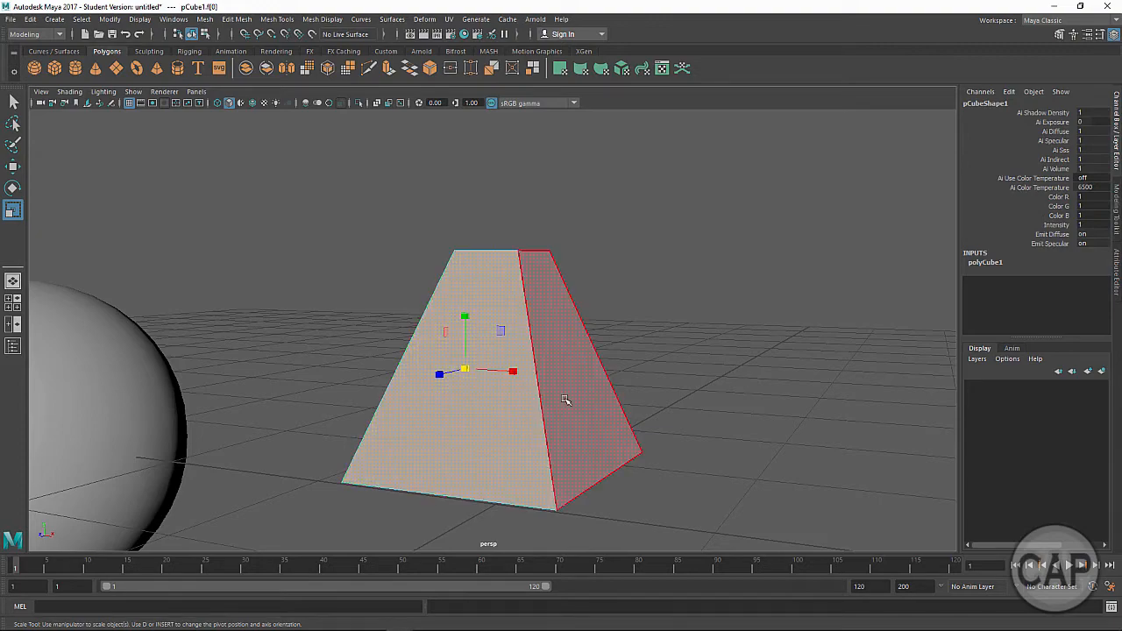
Select the cone as a whole object and inspect its base and tip up close
{"action": "left_click_drag", "start_coordinate": [530, 384], "coordinate": [439, 363], "text": "alt"}
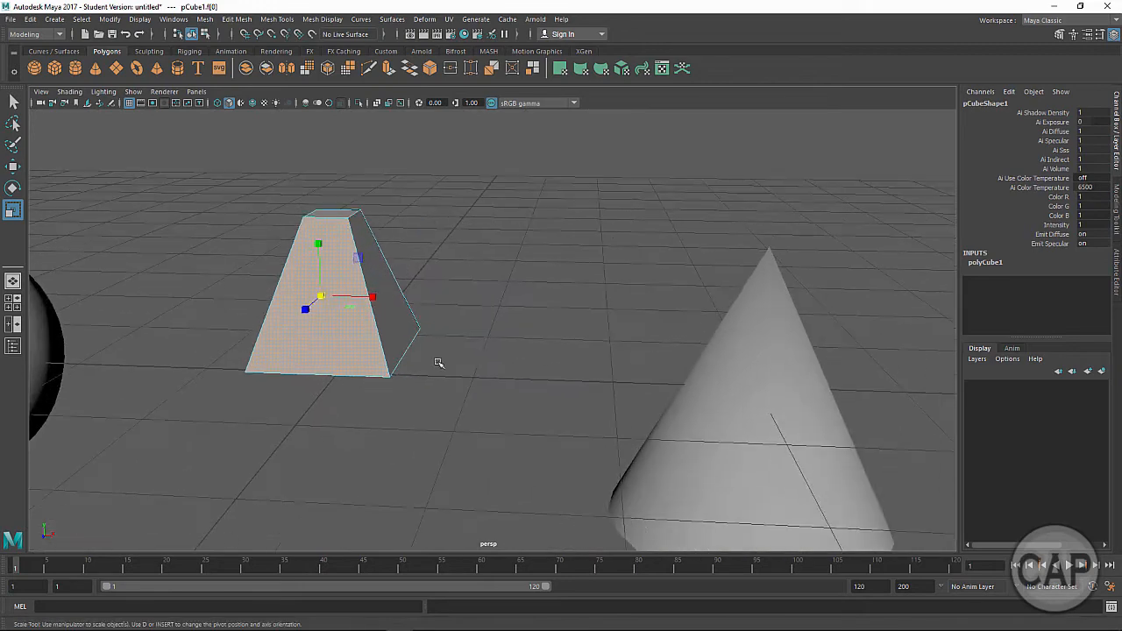
{"action": "left_click", "coordinate": [736, 456]}
{"action": "middle_click_drag", "start_coordinate": [587, 394], "coordinate": [401, 228], "text": "alt"}
{"action": "right_click_drag", "start_coordinate": [541, 328], "coordinate": [610, 383], "text": "alt"}
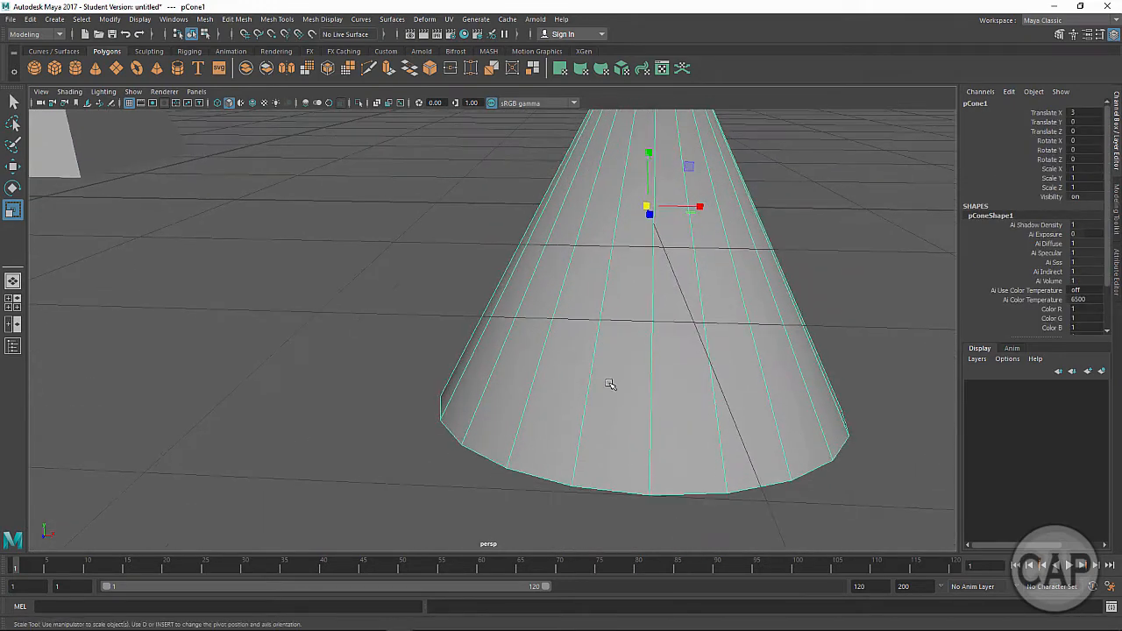
{"action": "left_click_drag", "start_coordinate": [610, 383], "coordinate": [667, 237], "text": "alt"}
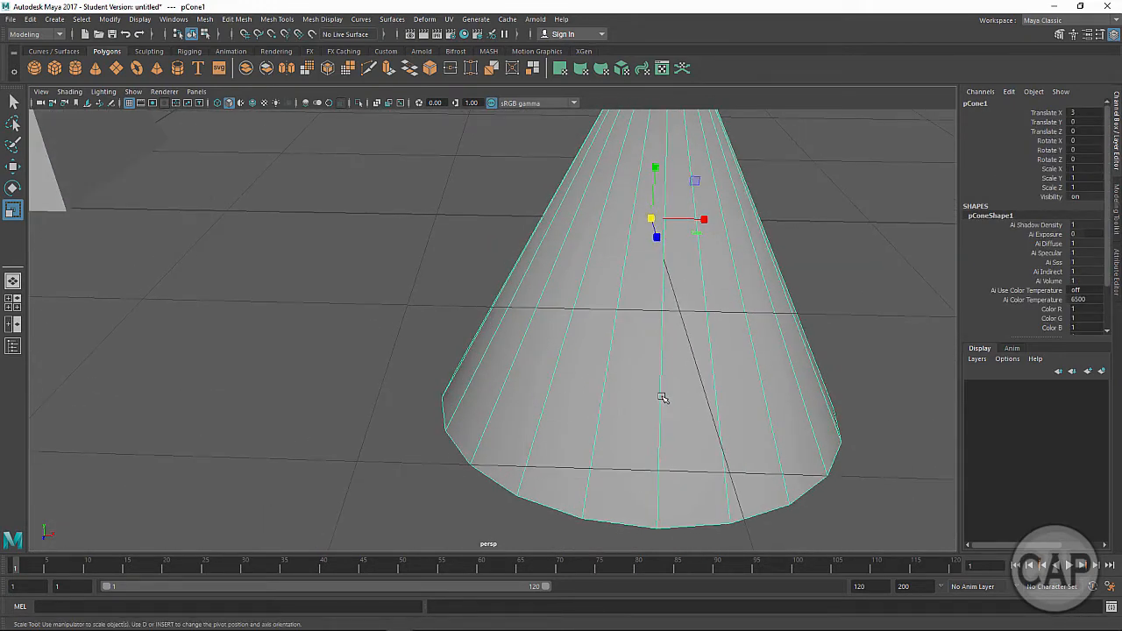
{"action": "left_click_drag", "start_coordinate": [631, 377], "coordinate": [623, 338], "text": "alt"}
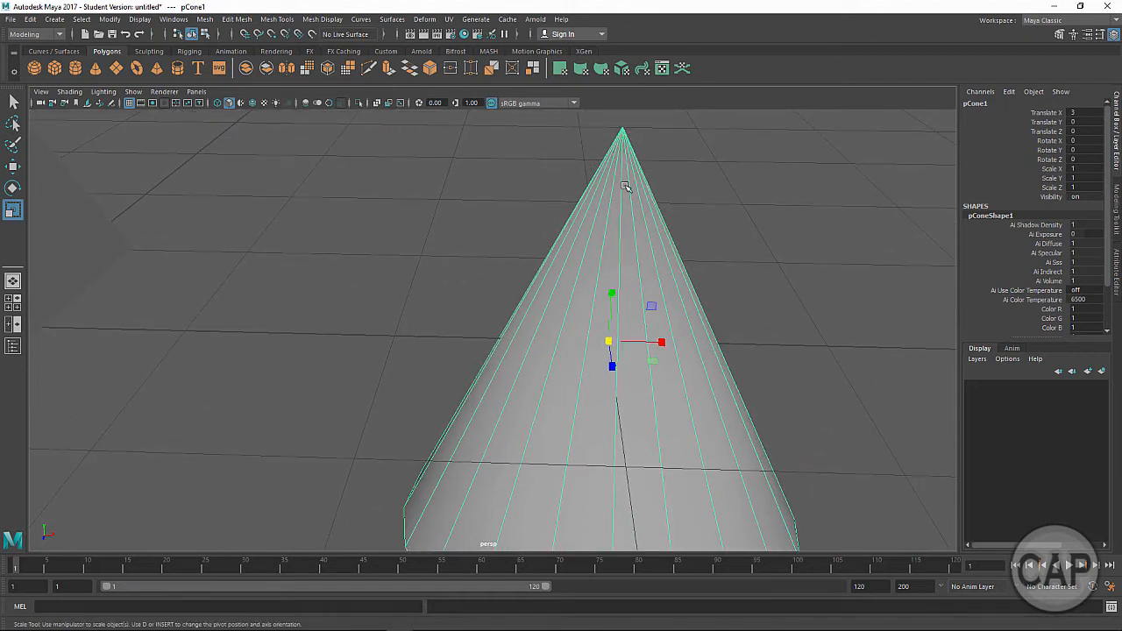
{"action": "left_click_drag", "start_coordinate": [624, 186], "coordinate": [602, 348], "text": "alt"}
Switch the cone to vertex component mode, and select its tip vertex and move it slightly along the Y axis
{"action": "right_click_drag", "start_coordinate": [593, 346], "coordinate": [526, 282]}
{"action": "right_click_drag", "start_coordinate": [454, 345], "coordinate": [690, 378], "text": "alt"}
{"action": "middle_click_drag", "start_coordinate": [690, 378], "coordinate": [535, 391], "text": "alt"}
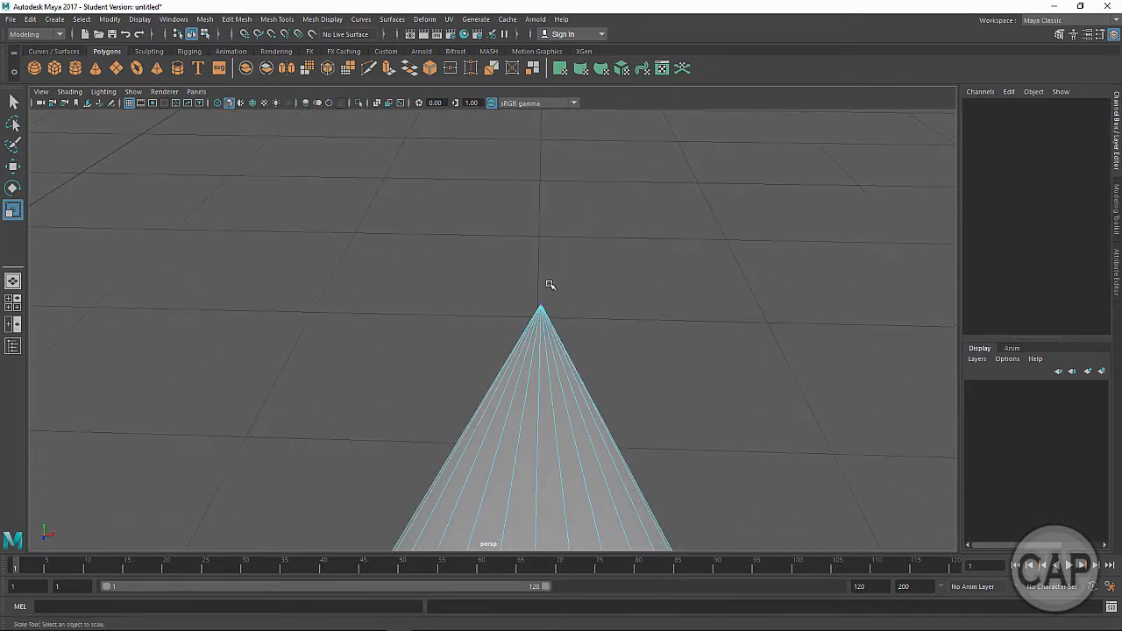
{"action": "left_click_drag", "start_coordinate": [527, 283], "coordinate": [570, 325]}
{"action": "key", "text": "w"}
{"action": "mouse_move", "coordinate": [544, 281]}
{"action": "left_mouse_down"}
{"action": "mouse_move", "coordinate": [546, 307]}
{"action": "mouse_move", "coordinate": [545, 298]}
{"action": "left_mouse_up"}
Examine the cone's tip, sides and base vertices from several angles
{"action": "left_click_drag", "start_coordinate": [534, 393], "coordinate": [570, 258], "text": "alt"}
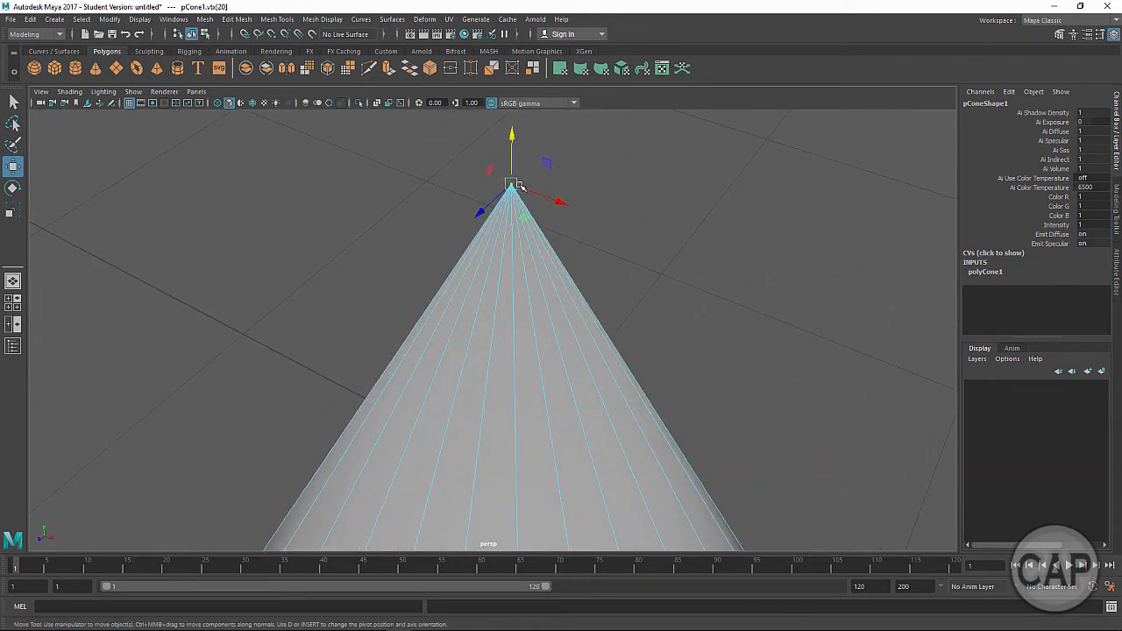
{"action": "right_click_drag", "start_coordinate": [632, 208], "coordinate": [534, 373], "text": "alt"}
{"action": "middle_click_drag", "start_coordinate": [533, 373], "coordinate": [529, 272], "text": "alt"}
{"action": "left_click_drag", "start_coordinate": [529, 272], "coordinate": [546, 250], "text": "alt"}
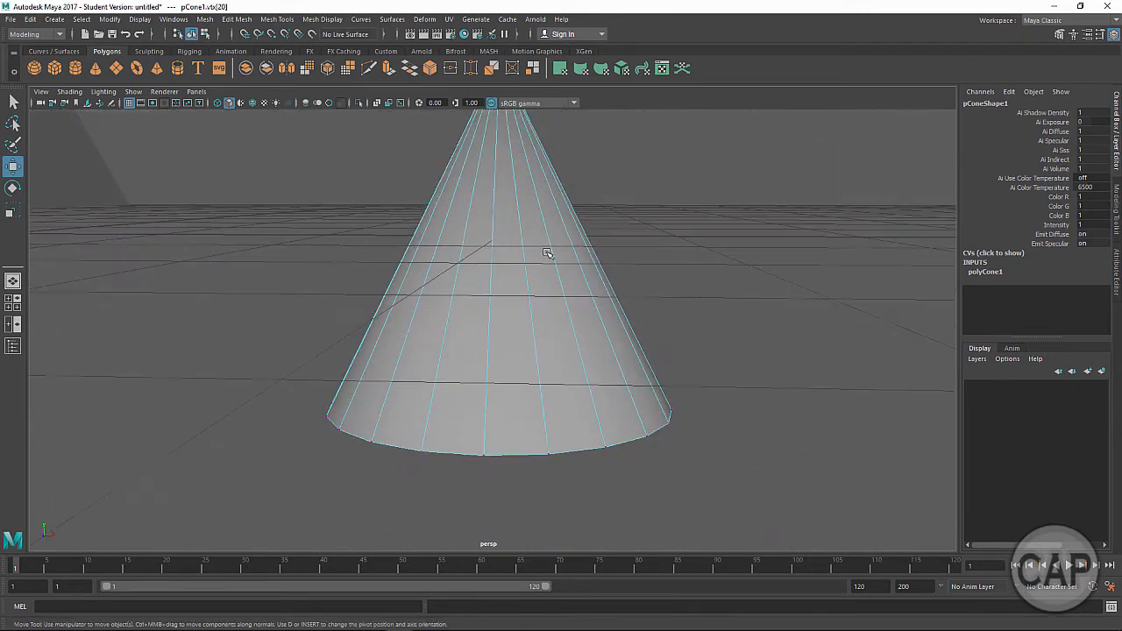
{"action": "right_click_drag", "start_coordinate": [489, 299], "coordinate": [557, 298], "text": "alt"}
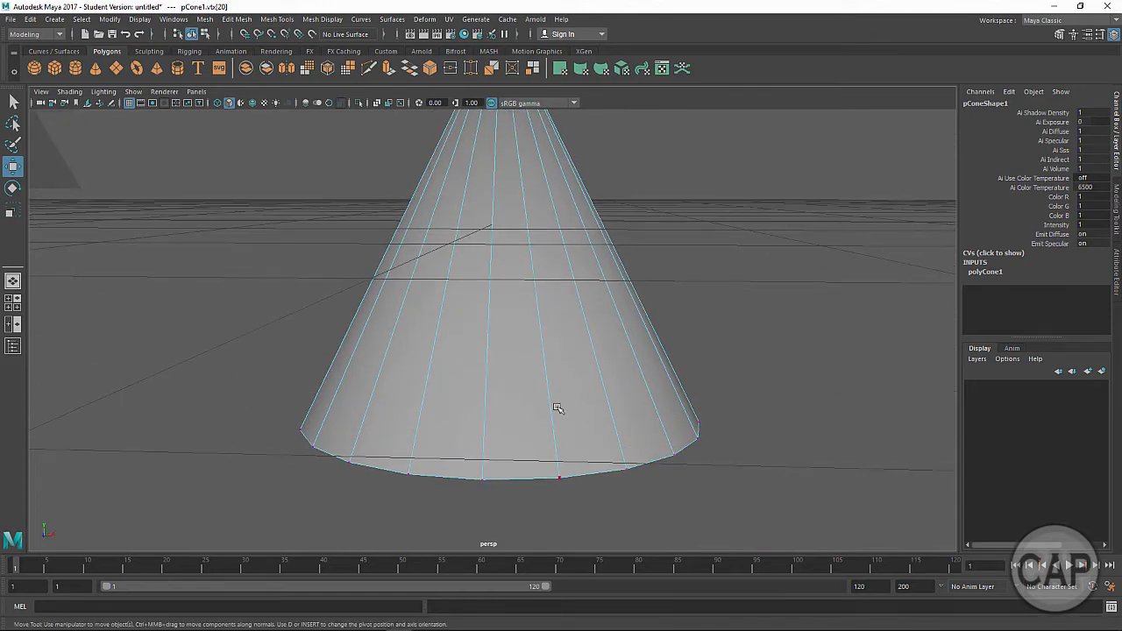
{"action": "left_click_drag", "start_coordinate": [595, 382], "coordinate": [595, 346], "text": "alt"}
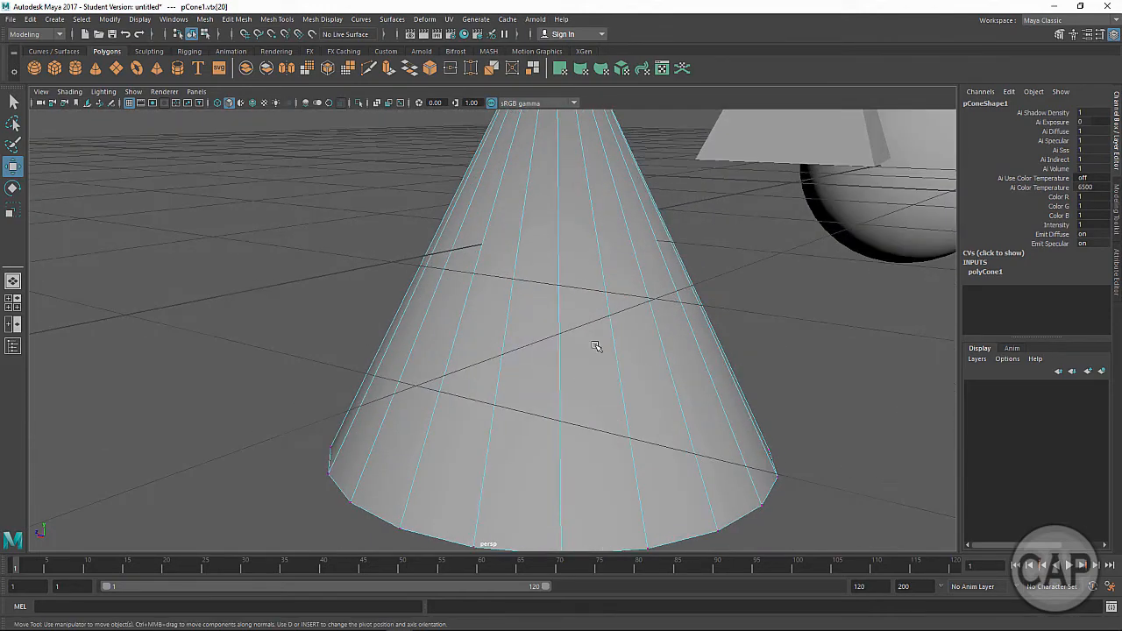
{"action": "right_click_drag", "start_coordinate": [660, 387], "coordinate": [578, 372], "text": "alt"}
{"action": "left_click_drag", "start_coordinate": [512, 338], "coordinate": [666, 382], "text": "alt"}
Select the tapered cube and switch it to edge component mode
{"action": "middle_click_drag", "start_coordinate": [525, 325], "coordinate": [745, 434], "text": "alt"}
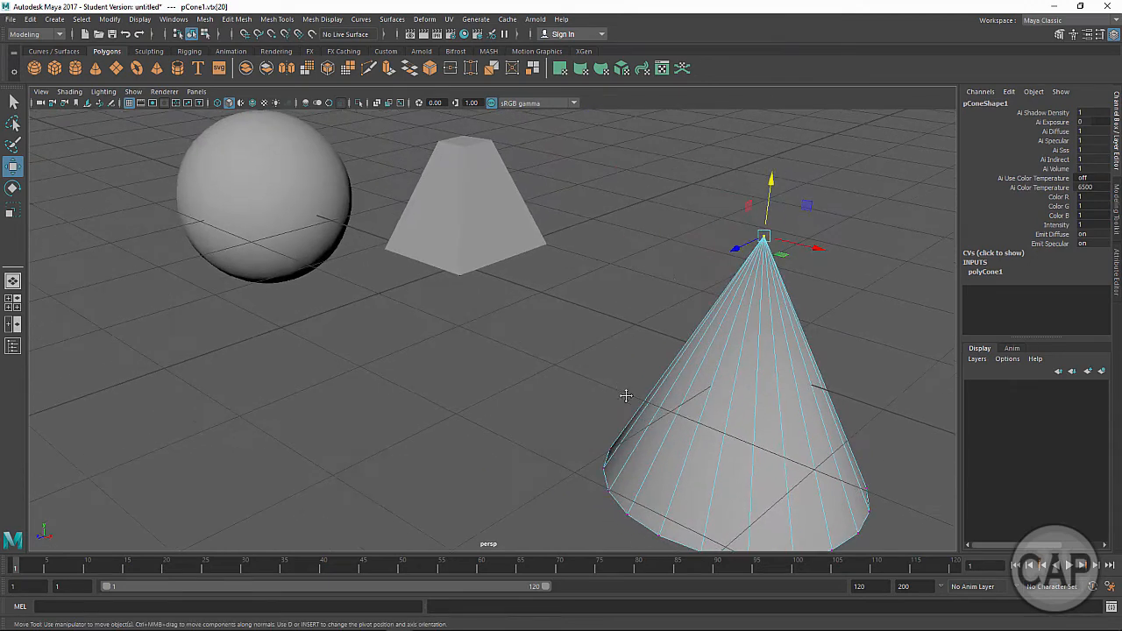
{"action": "middle_click_drag", "start_coordinate": [419, 296], "coordinate": [601, 431], "text": "alt"}
{"action": "right_click_drag", "start_coordinate": [601, 431], "coordinate": [771, 438], "text": "alt"}
{"action": "left_click", "coordinate": [640, 306]}
{"action": "middle_click_drag", "start_coordinate": [517, 369], "coordinate": [431, 423], "text": "alt"}
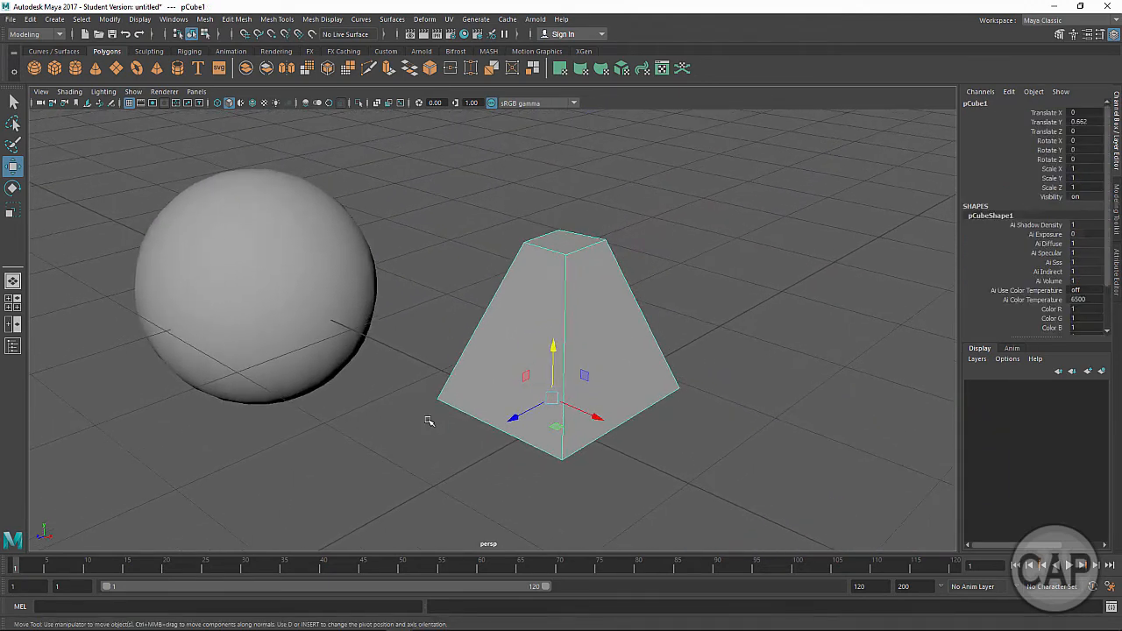
{"action": "left_click_drag", "start_coordinate": [430, 424], "coordinate": [509, 348], "text": "alt"}
{"action": "right_click", "coordinate": [512, 329]}
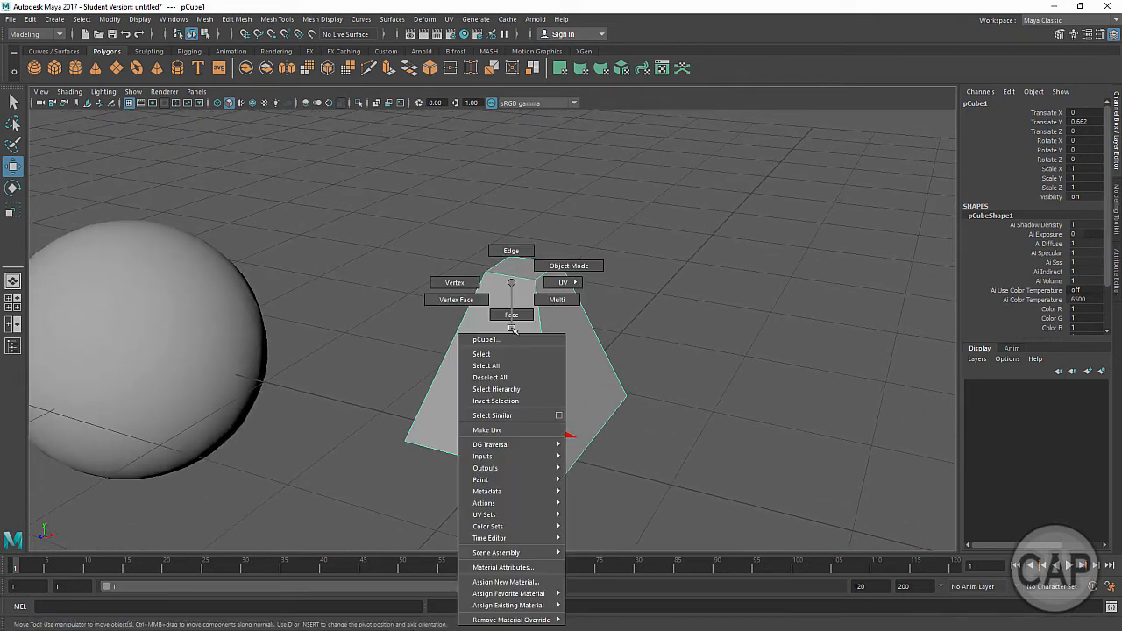
{"action": "left_click", "coordinate": [515, 251]}
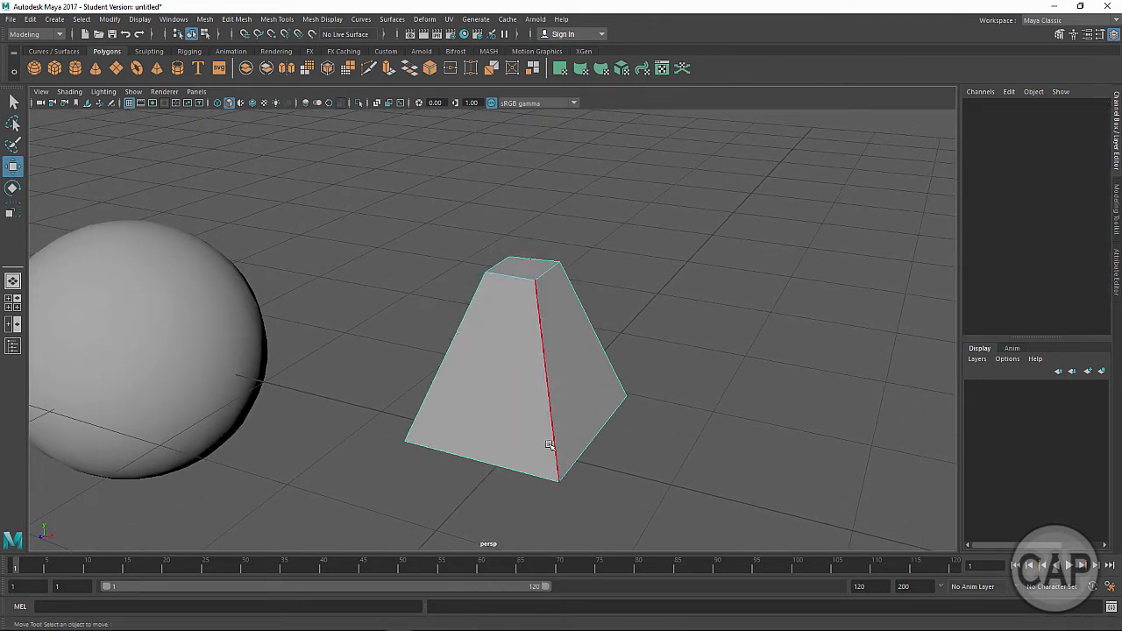
Switch the tapered cube to vertex component mode and select its four top vertices
{"action": "right_click", "coordinate": [506, 282]}
{"action": "right_click_drag", "start_coordinate": [481, 294], "coordinate": [702, 351]}
{"action": "middle_click_drag", "start_coordinate": [622, 385], "coordinate": [570, 452], "text": "alt"}
{"action": "right_click_drag", "start_coordinate": [570, 452], "coordinate": [566, 404], "text": "alt"}
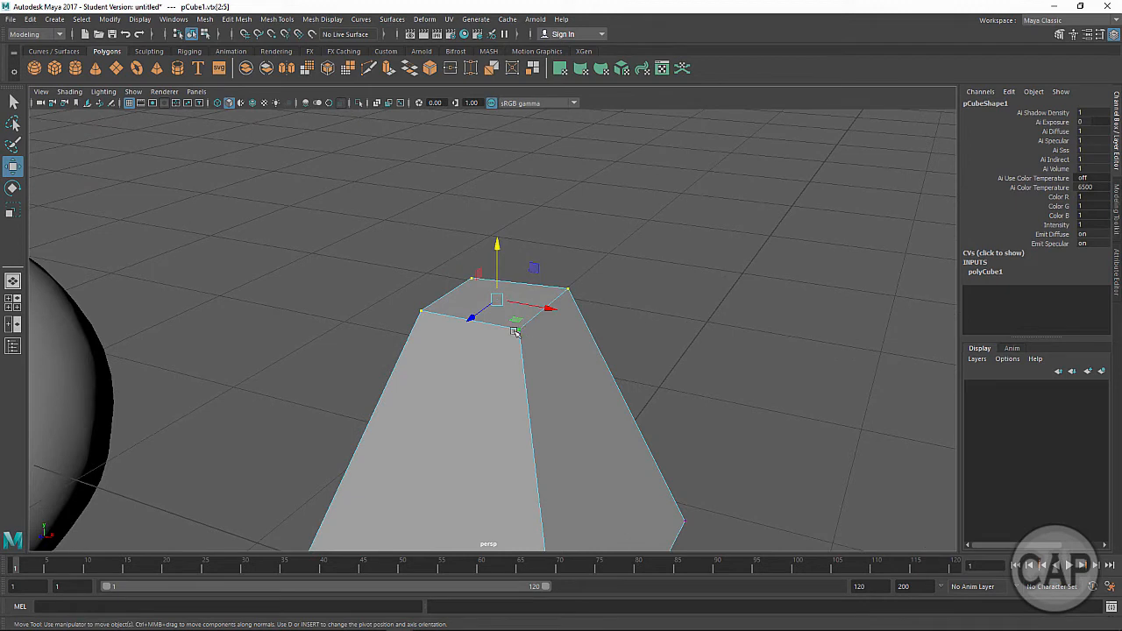
Switch the tapered cube to UV component mode and select the UV at its front upper corner
{"action": "right_click", "coordinate": [552, 368]}
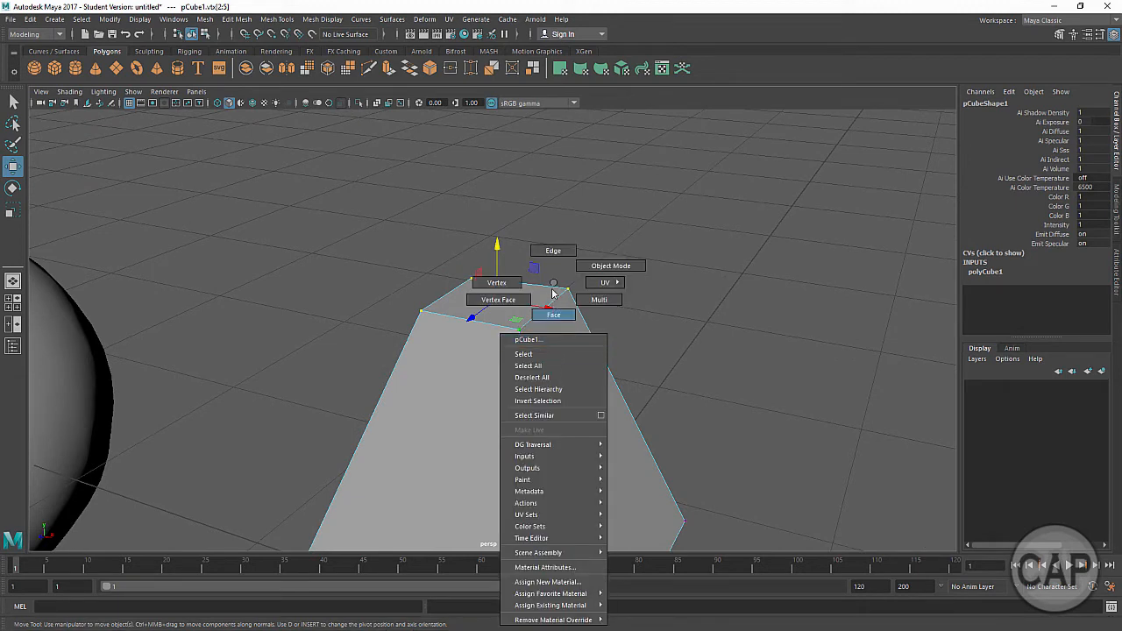
{"action": "mouse_move", "coordinate": [603, 289]}
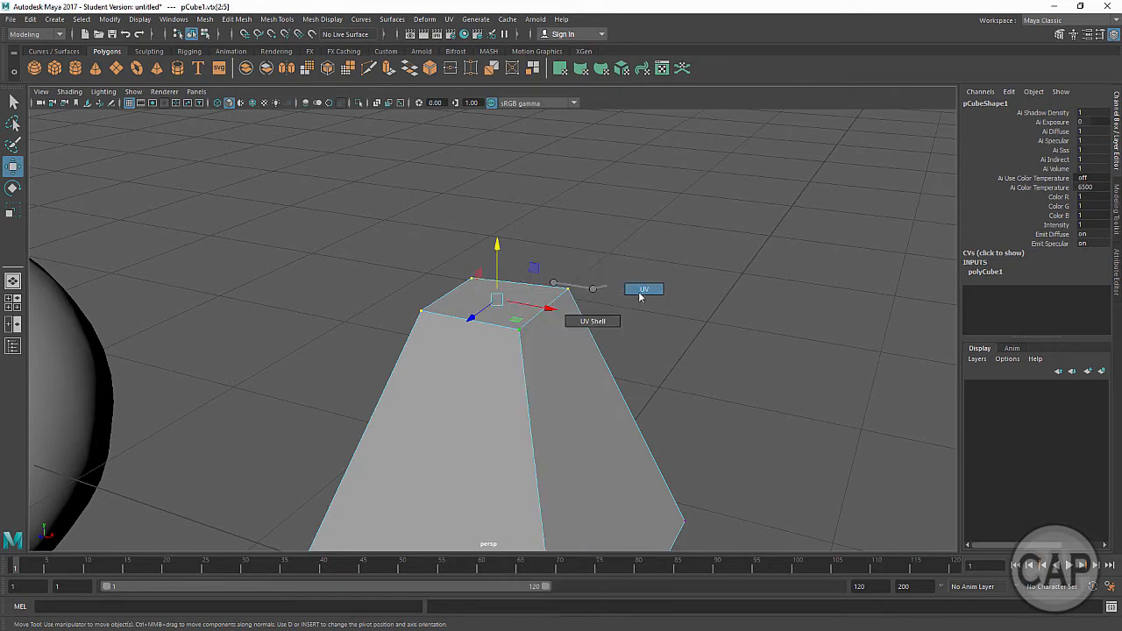
{"action": "left_click", "coordinate": [643, 290]}
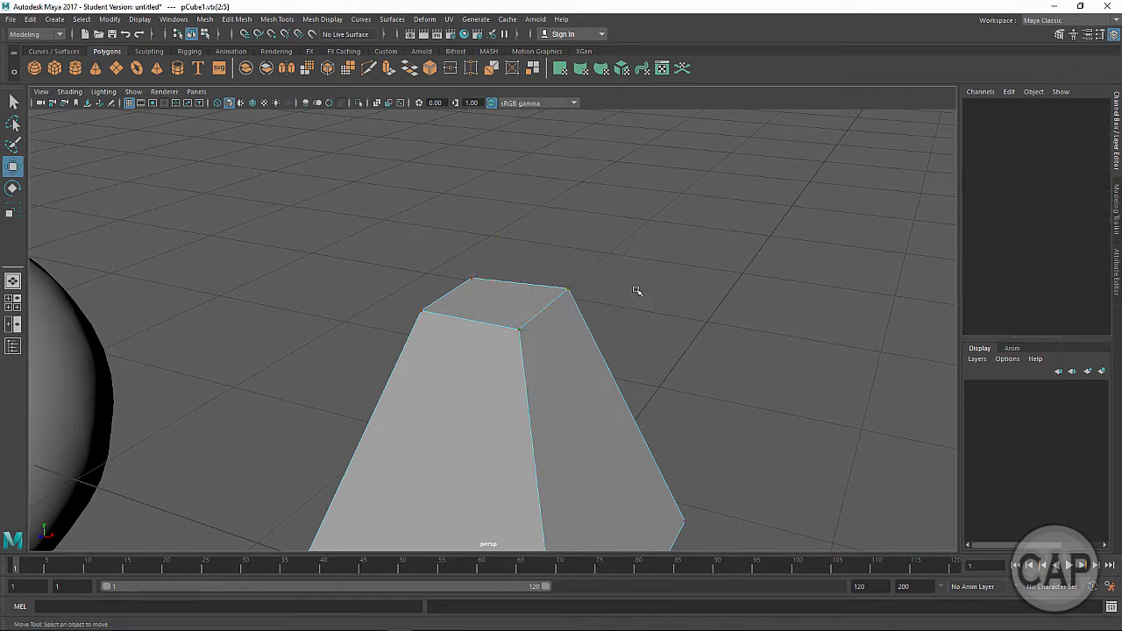
{"action": "left_click", "coordinate": [520, 329]}
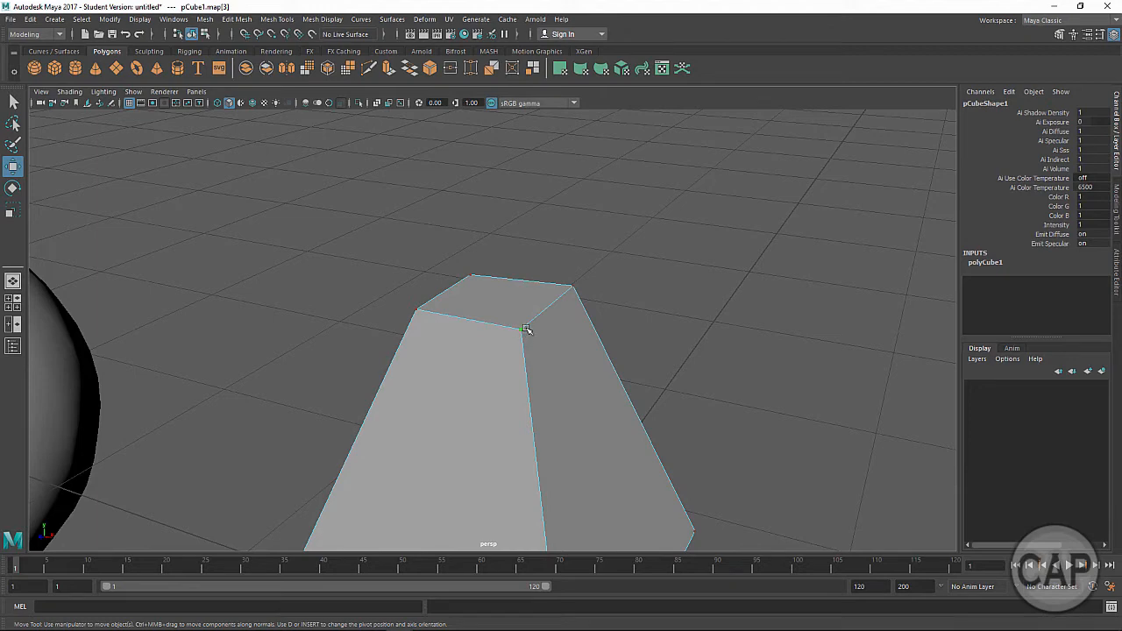
Switch the tapered cube to vertex component mode and select the four vertices around its top face
{"action": "left_click_drag", "start_coordinate": [517, 345], "coordinate": [553, 304], "text": "alt"}
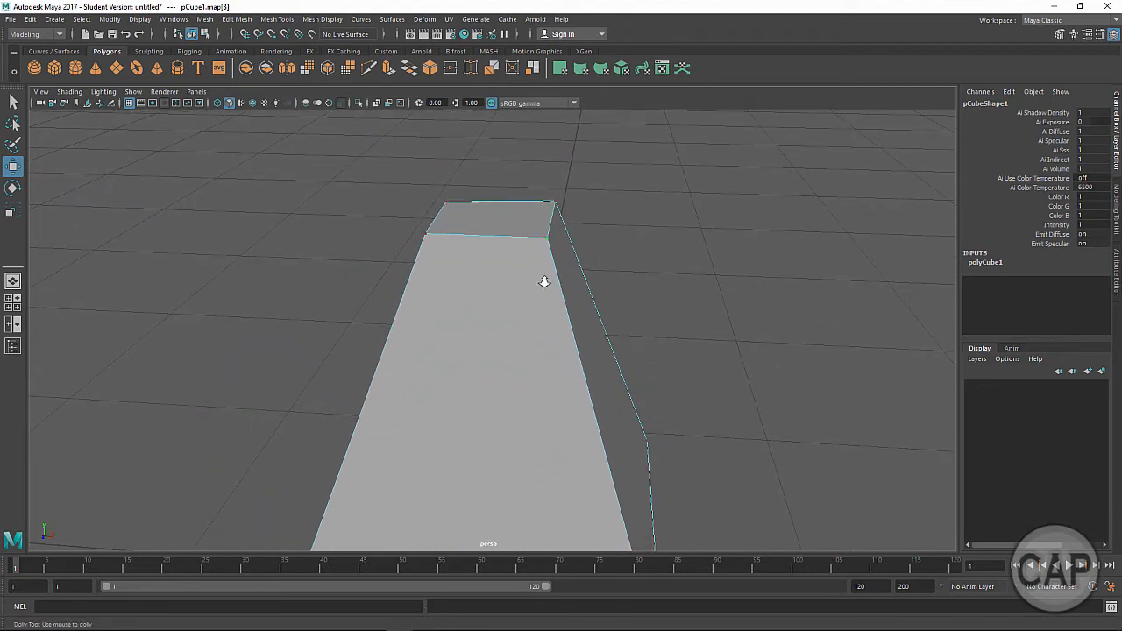
{"action": "right_click_drag", "start_coordinate": [544, 278], "coordinate": [395, 278], "text": "alt"}
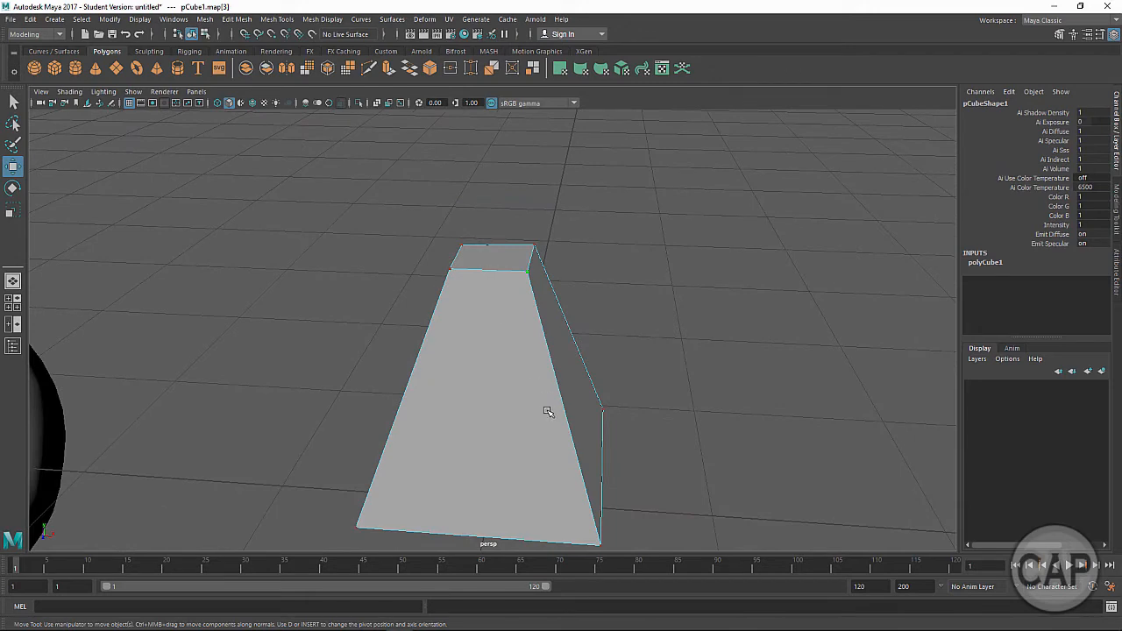
{"action": "left_click_drag", "start_coordinate": [548, 412], "coordinate": [504, 363], "text": "alt"}
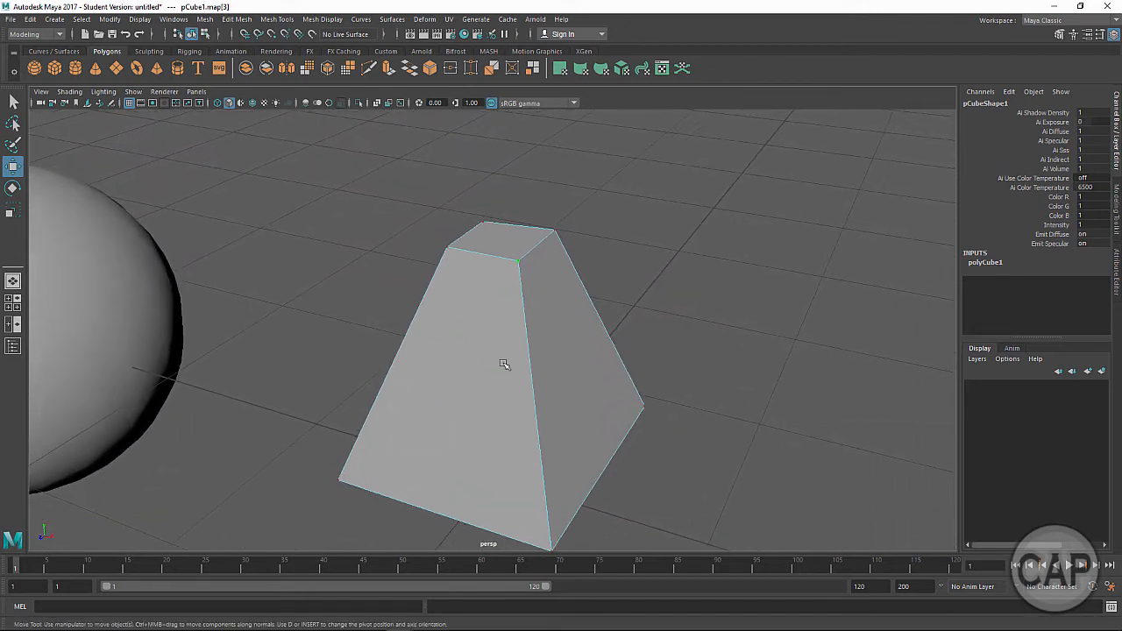
{"action": "right_click_drag", "start_coordinate": [551, 282], "coordinate": [480, 281]}
{"action": "left_click", "coordinate": [543, 316]}
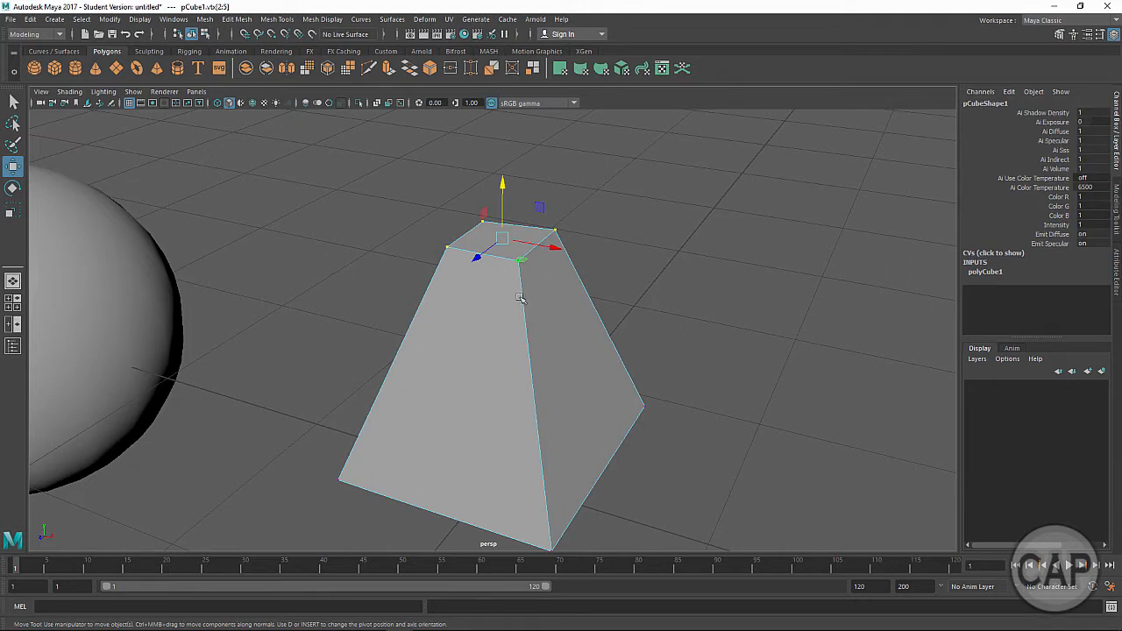
{"action": "left_click_drag", "start_coordinate": [423, 187], "coordinate": [580, 290]}
Return the tapered cube to object mode and select the whole object
{"action": "right_click_drag", "start_coordinate": [503, 282], "coordinate": [542, 265]}
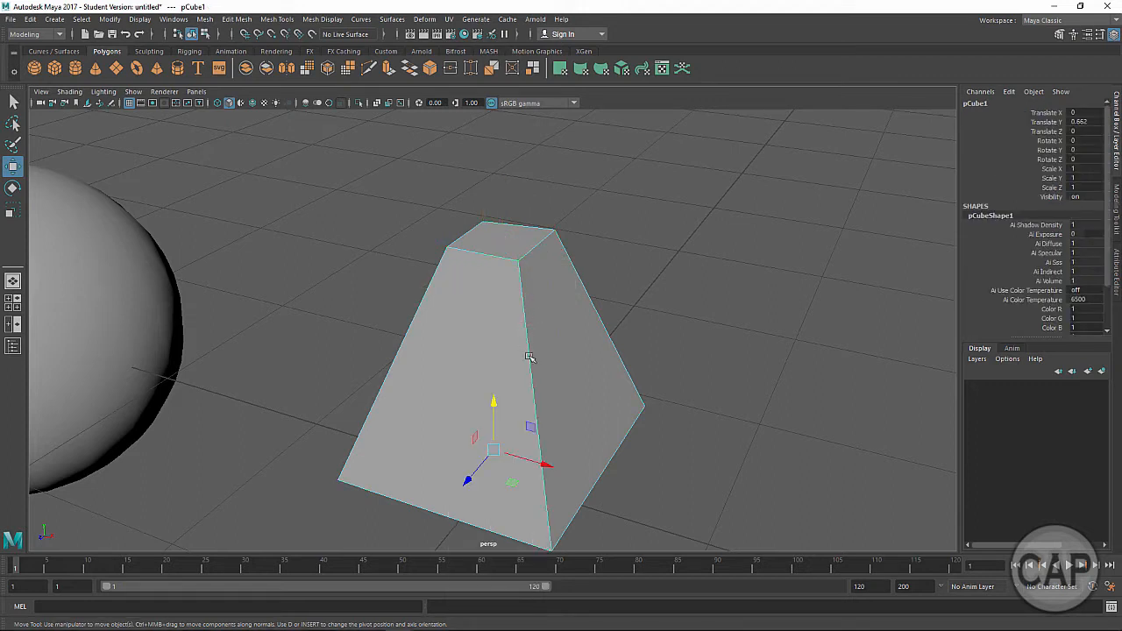
{"action": "right_click_drag", "start_coordinate": [518, 349], "coordinate": [538, 266]}
{"action": "left_click", "coordinate": [521, 292]}
Delete the cone, the sphere and the tapered cube to empty the scene
{"action": "right_click_drag", "start_coordinate": [641, 368], "coordinate": [288, 327], "text": "alt"}
{"action": "left_click_drag", "start_coordinate": [288, 328], "coordinate": [332, 322], "text": "alt"}
{"action": "middle_click_drag", "start_coordinate": [485, 373], "coordinate": [661, 284], "text": "alt"}
{"action": "right_click_drag", "start_coordinate": [661, 283], "coordinate": [488, 295], "text": "alt"}
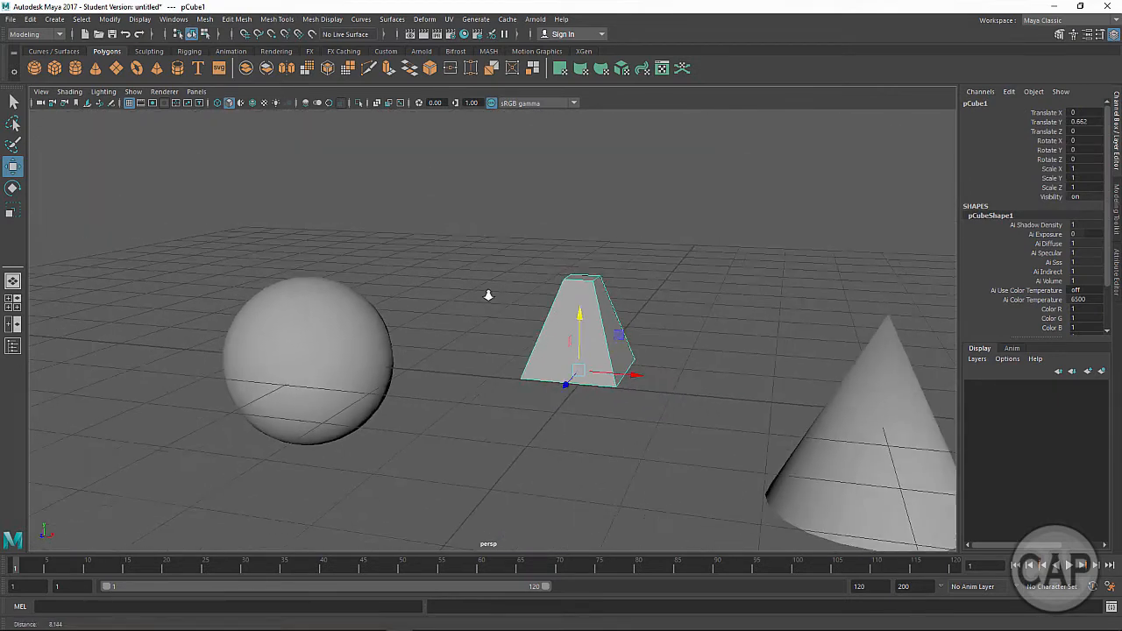
{"action": "middle_click_drag", "start_coordinate": [617, 300], "coordinate": [545, 325], "text": "alt"}
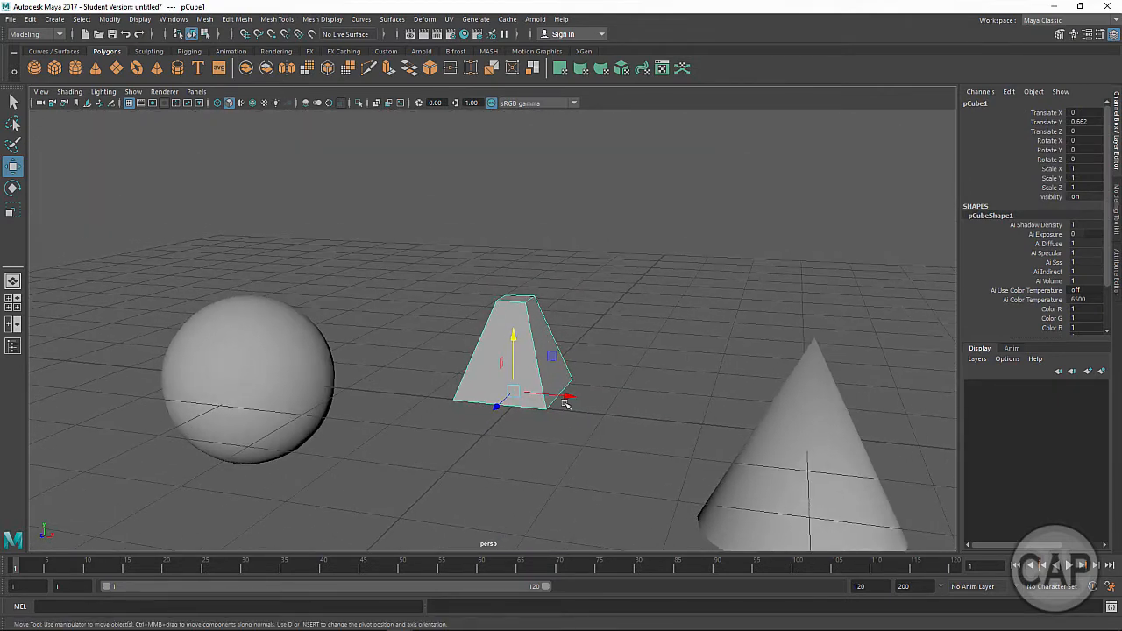
{"action": "left_click", "coordinate": [830, 477]}
{"action": "key", "text": "Delete"}
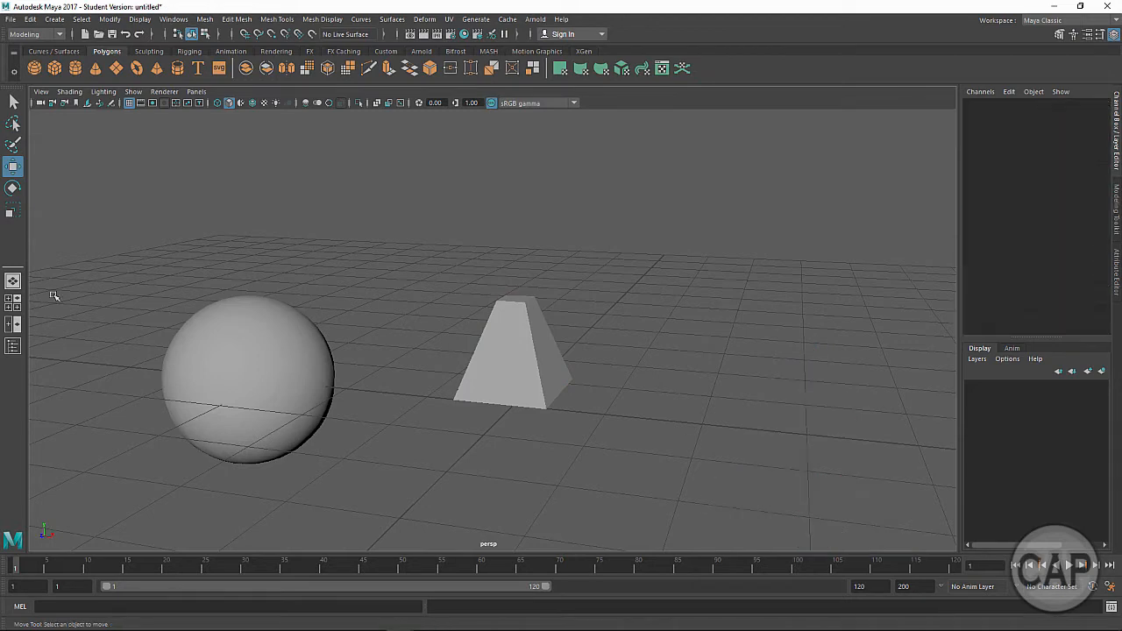
{"action": "left_click", "coordinate": [259, 374]}
{"action": "key", "text": "Delete"}
{"action": "left_click", "coordinate": [496, 383]}
{"action": "key", "text": "Delete"}
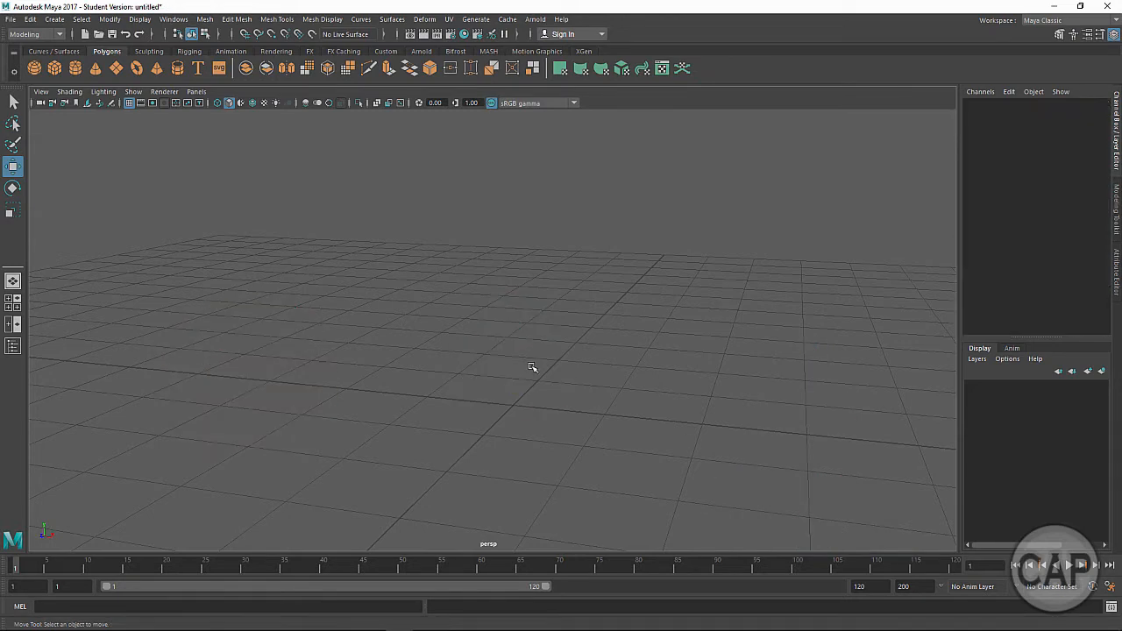
Create a polygon sphere and a NURBS sphere, moving them apart along X to about -1.67 and 1.99 respectively
{"action": "left_click", "coordinate": [34, 69]}
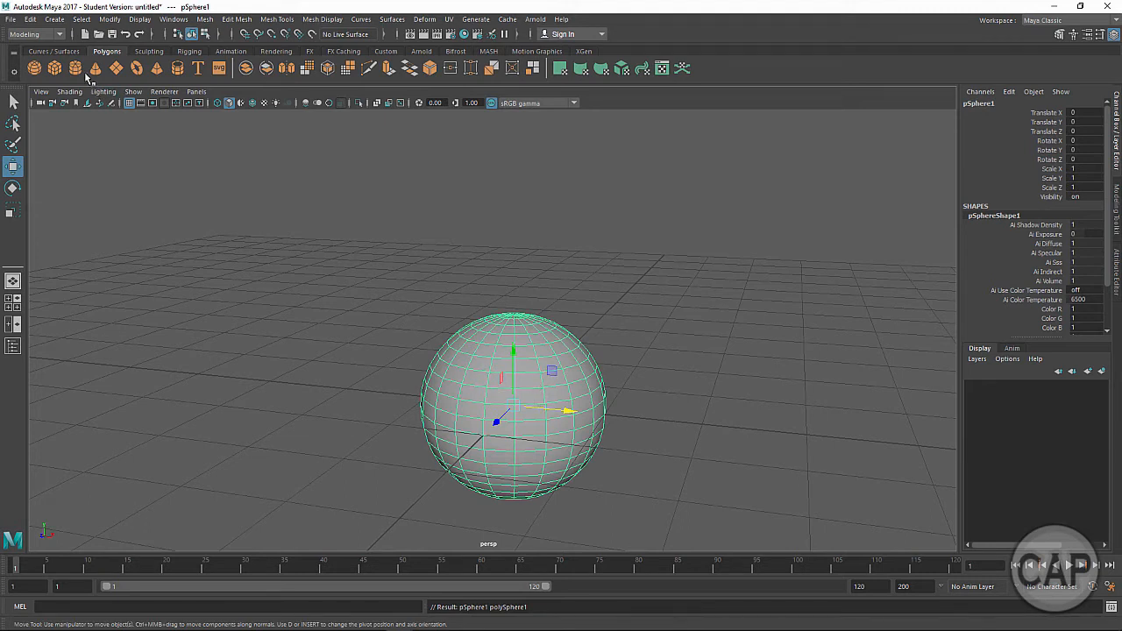
{"action": "left_click", "coordinate": [54, 51]}
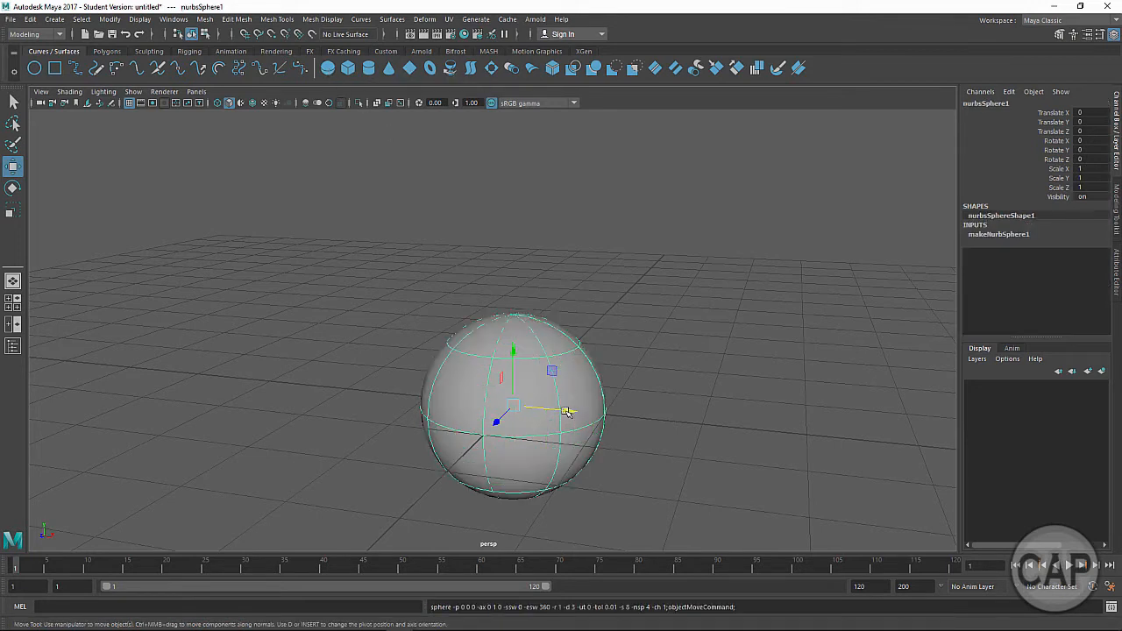
{"action": "left_click_drag", "start_coordinate": [565, 410], "coordinate": [754, 433]}
{"action": "left_click", "coordinate": [591, 417]}
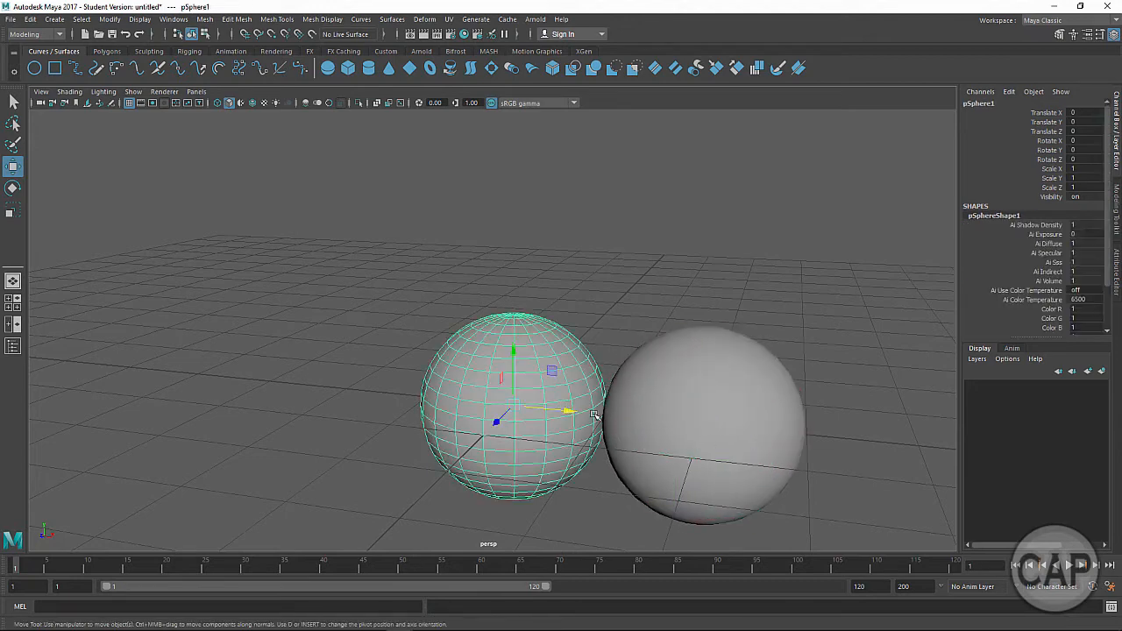
{"action": "left_click_drag", "start_coordinate": [573, 407], "coordinate": [449, 413]}
Select both spheres and raise them to Translate Y 1 with grid snapping
{"action": "left_click_drag", "start_coordinate": [146, 285], "coordinate": [791, 532]}
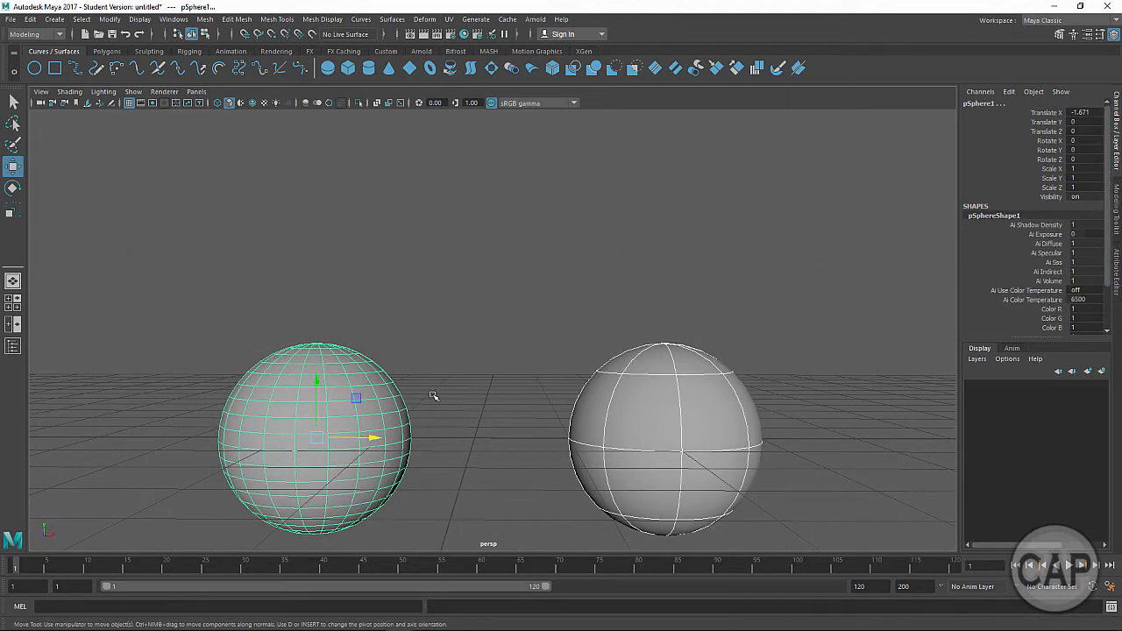
{"action": "left_click_drag", "start_coordinate": [317, 381], "coordinate": [319, 287]}
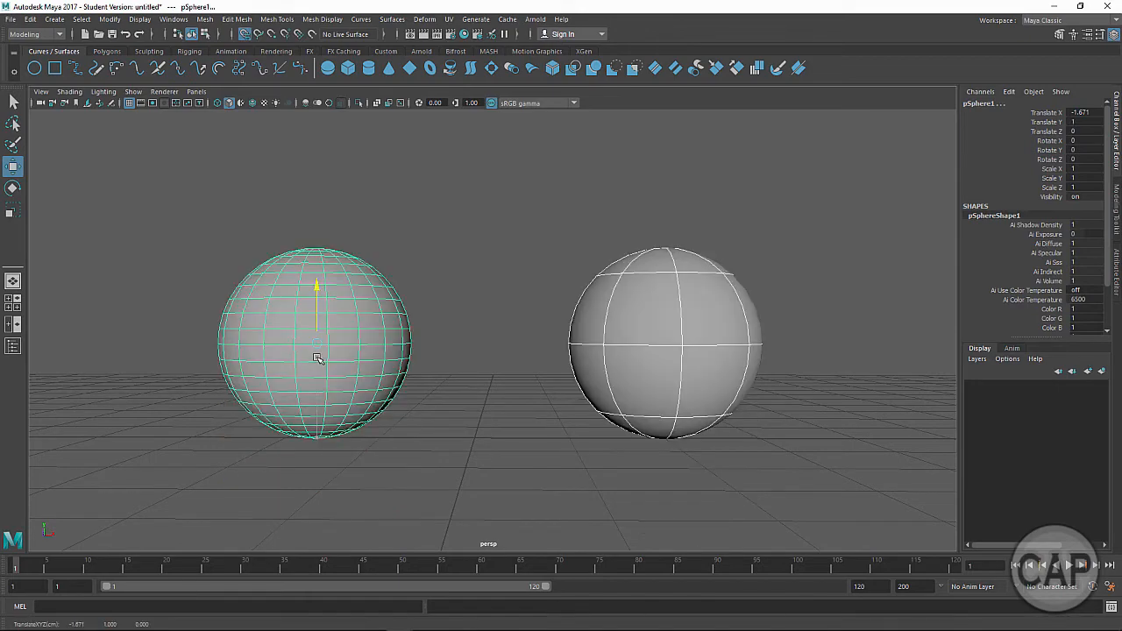
Examine the two spheres from several angles, first selected with their wireframes and then deselected
{"action": "left_click_drag", "start_coordinate": [488, 416], "coordinate": [464, 491], "text": "alt"}
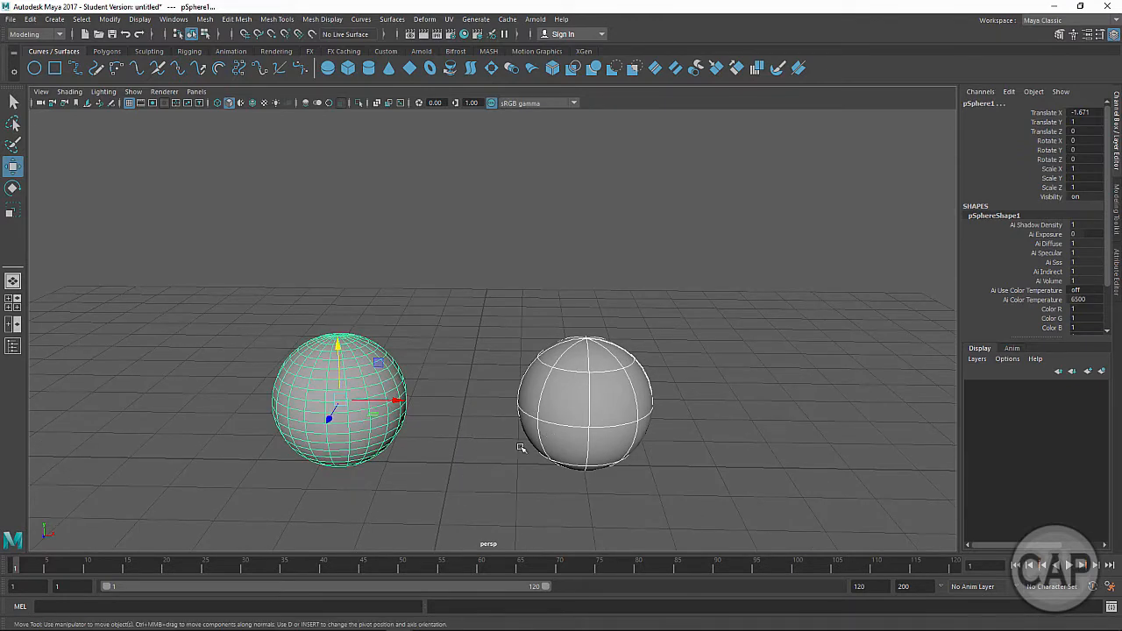
{"action": "left_click_drag", "start_coordinate": [513, 458], "coordinate": [482, 453], "text": "alt"}
{"action": "scroll", "coordinate": [481, 453], "scroll_direction": "up", "scroll_amount": 3}
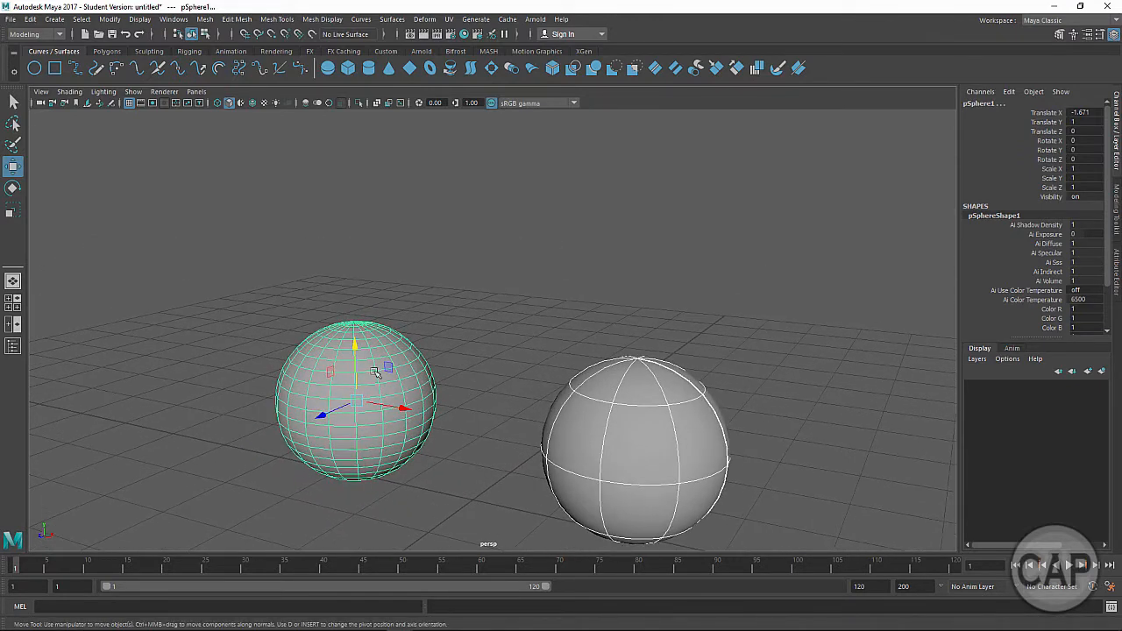
{"action": "scroll", "coordinate": [684, 452], "scroll_direction": "down", "scroll_amount": 3}
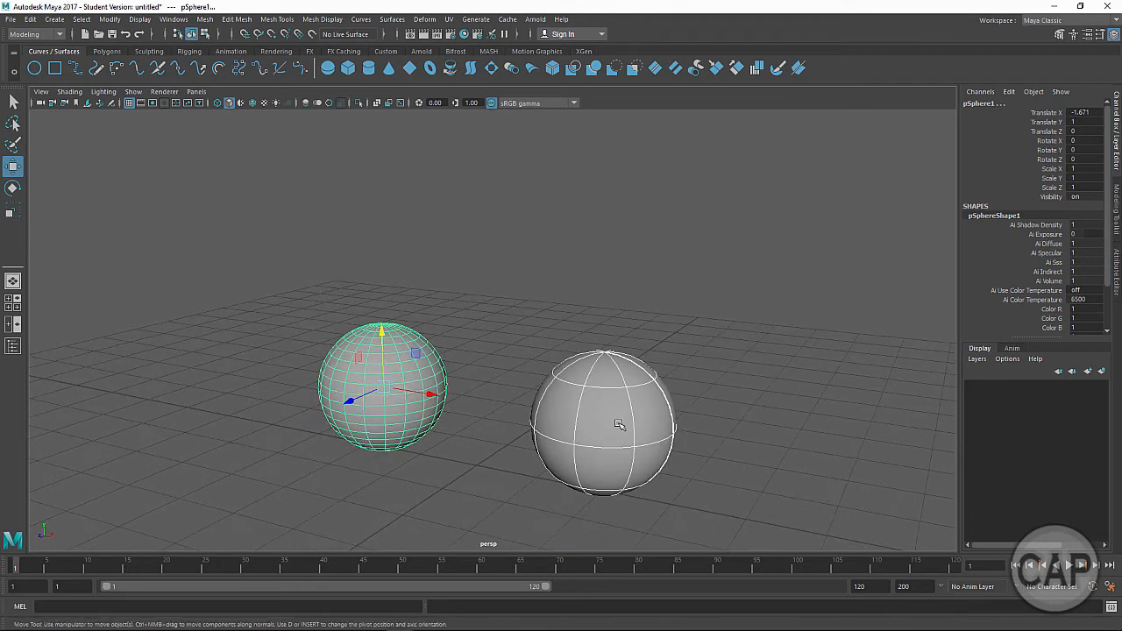
{"action": "left_click", "coordinate": [619, 242]}
{"action": "left_click_drag", "start_coordinate": [570, 285], "coordinate": [524, 268], "text": "alt"}
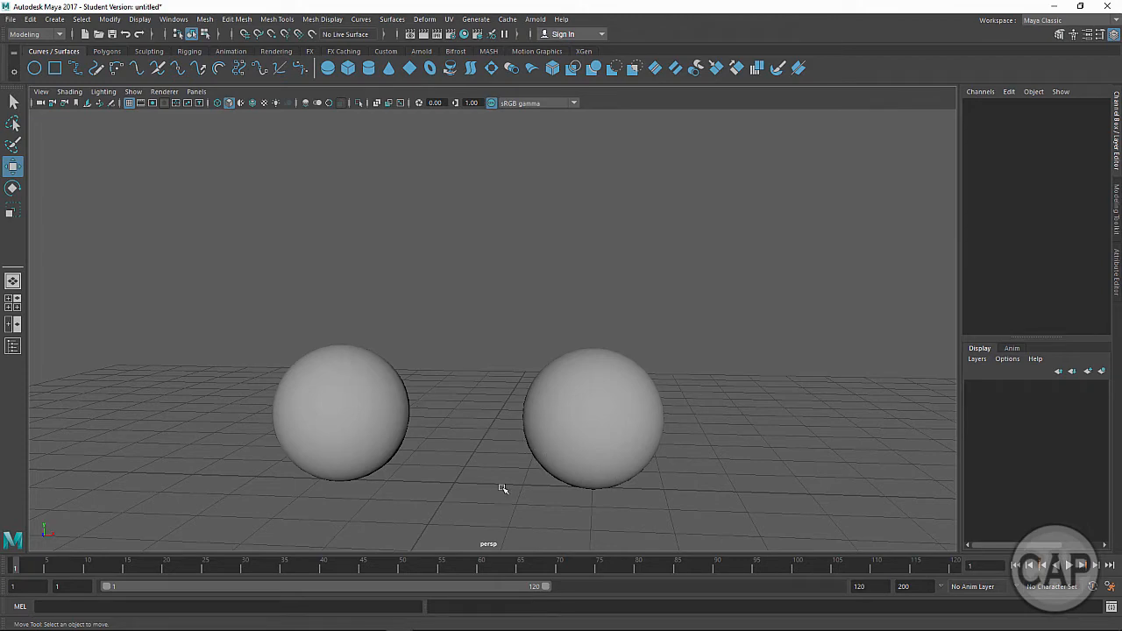
{"action": "left_click_drag", "start_coordinate": [504, 476], "coordinate": [631, 391], "text": "alt"}
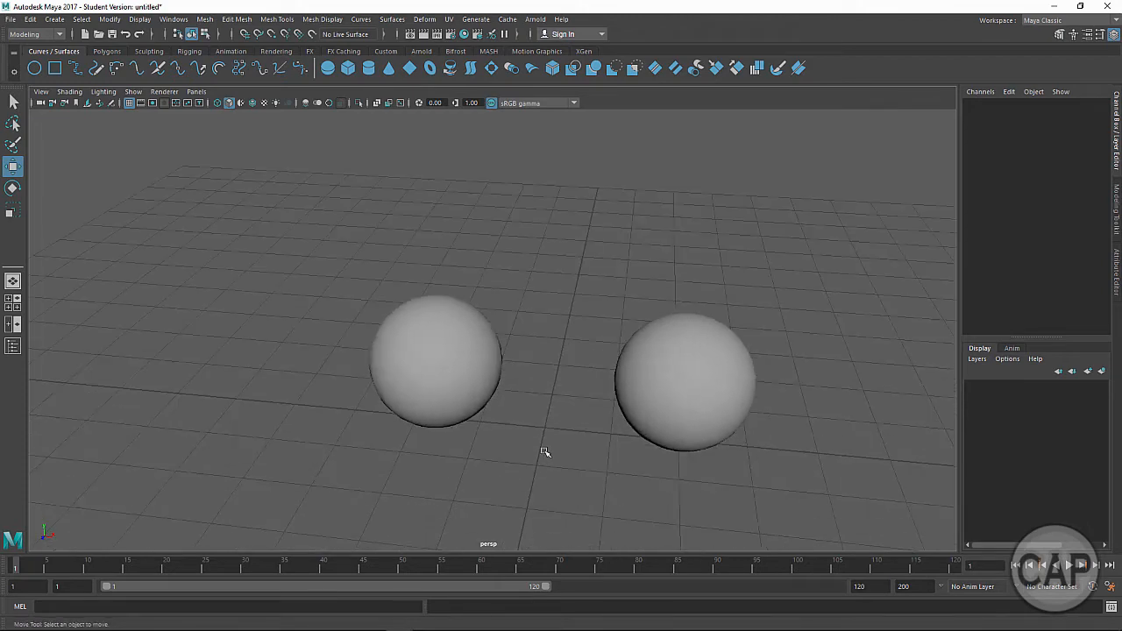
{"action": "left_click_drag", "start_coordinate": [571, 454], "coordinate": [593, 418], "text": "alt"}
Select the NURBS sphere and the polygon sphere in turn and compare their surface structure from different sides
{"action": "left_click", "coordinate": [589, 398]}
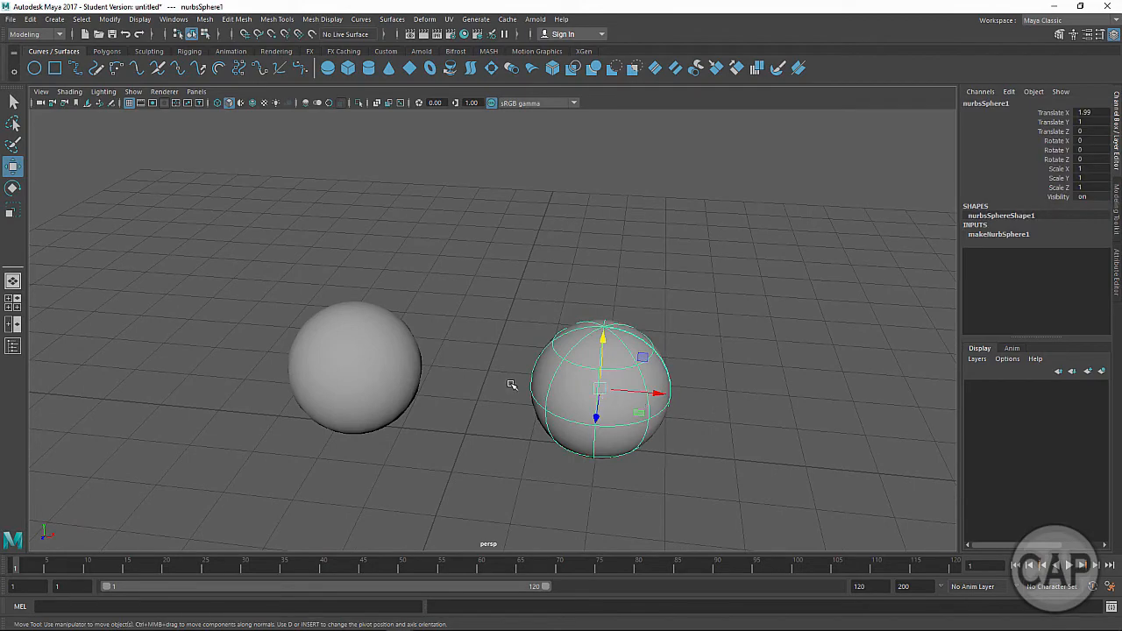
{"action": "left_click", "coordinate": [309, 372]}
{"action": "left_click_drag", "start_coordinate": [401, 445], "coordinate": [416, 364], "text": "alt"}
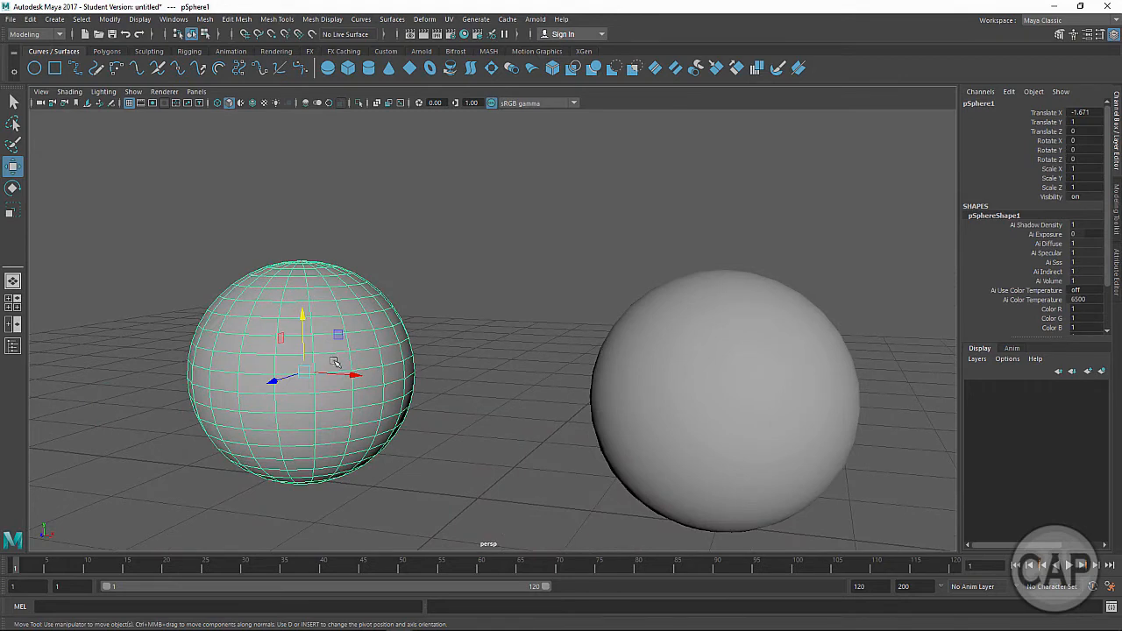
{"action": "left_click", "coordinate": [674, 393]}
{"action": "left_click_drag", "start_coordinate": [759, 385], "coordinate": [544, 297], "text": "alt"}
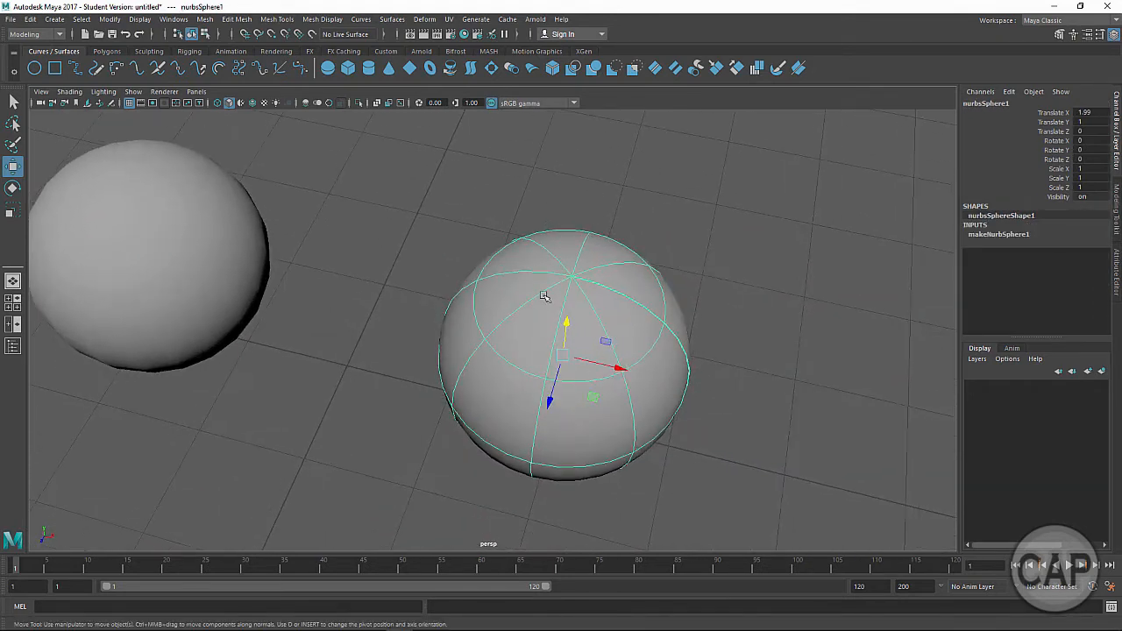
{"action": "left_click_drag", "start_coordinate": [591, 401], "coordinate": [386, 352], "text": "alt"}
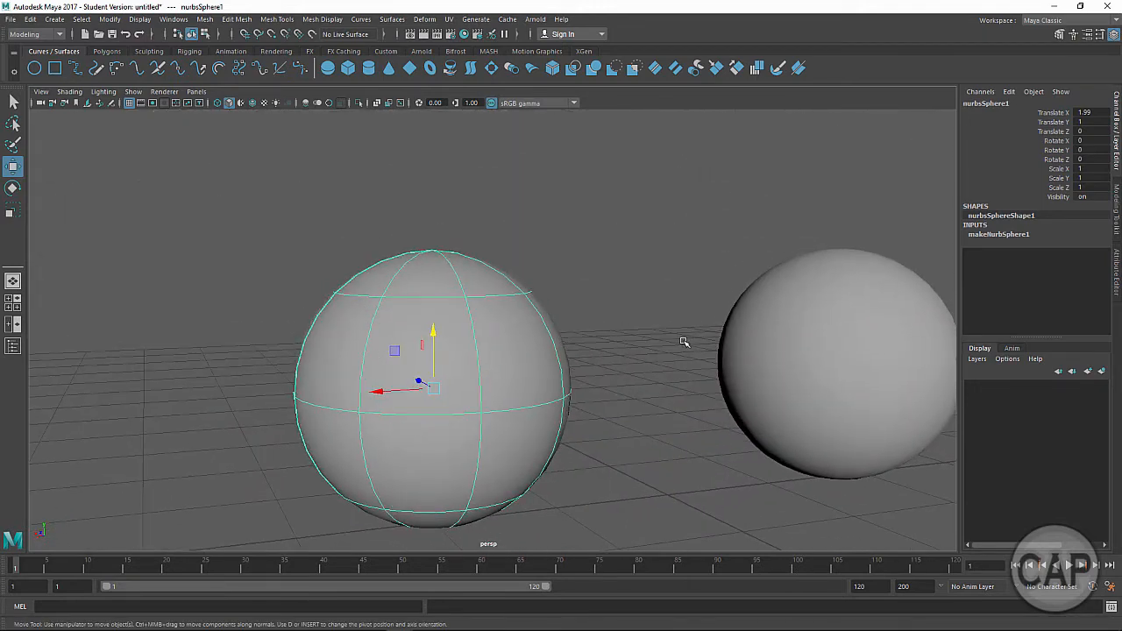
{"action": "left_click", "coordinate": [827, 355]}
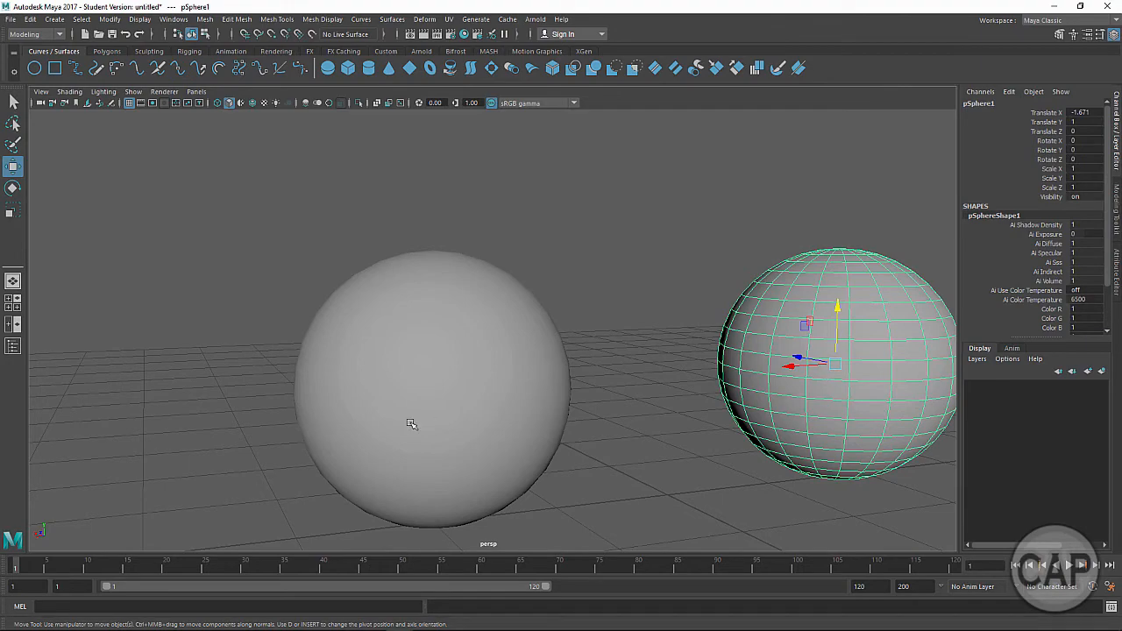
{"action": "left_click_drag", "start_coordinate": [411, 424], "coordinate": [193, 349], "text": "alt"}
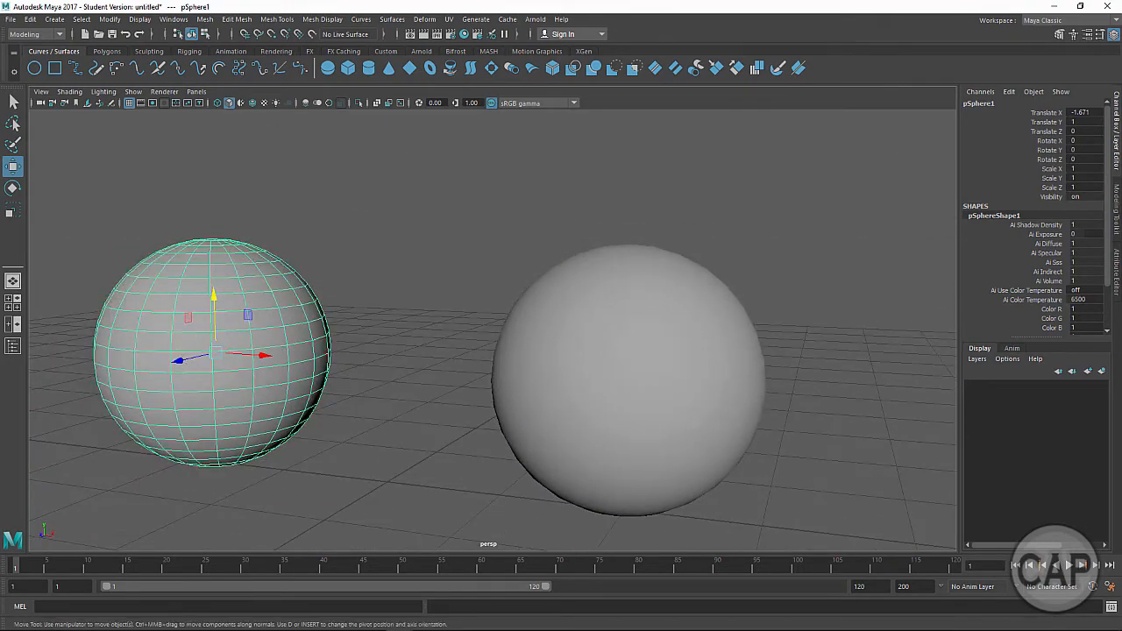
Set the polygon sphere's Subdivisions Axis to 9 and examine its faceted surface beside the NURBS sphere
{"action": "left_click_drag", "start_coordinate": [1107, 219], "coordinate": [1118, 324]}
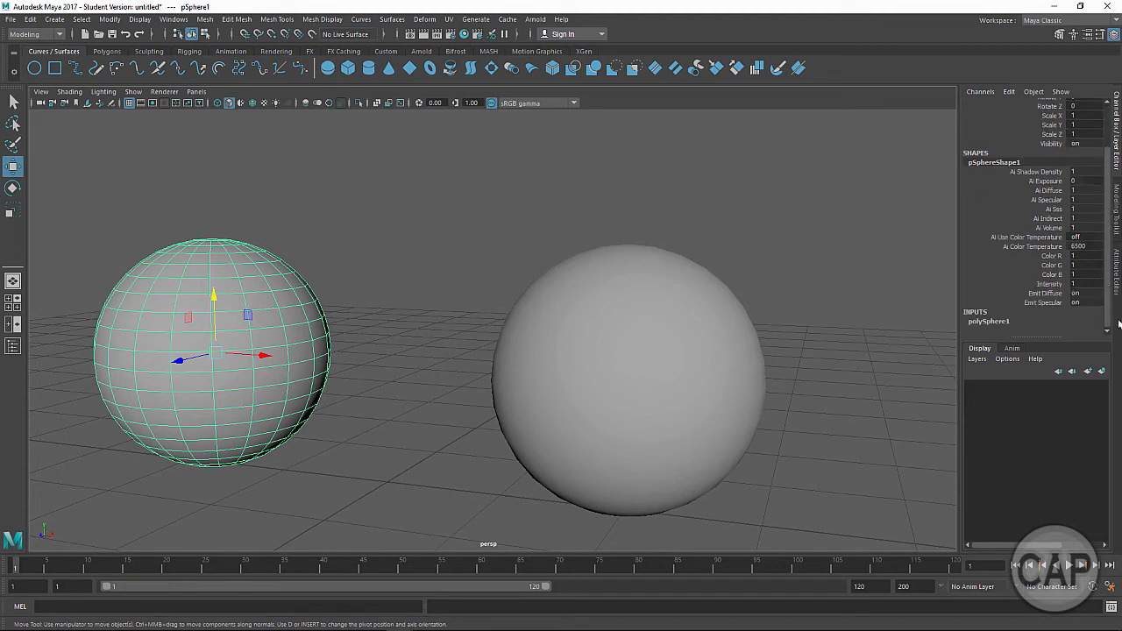
{"action": "left_click", "coordinate": [989, 321]}
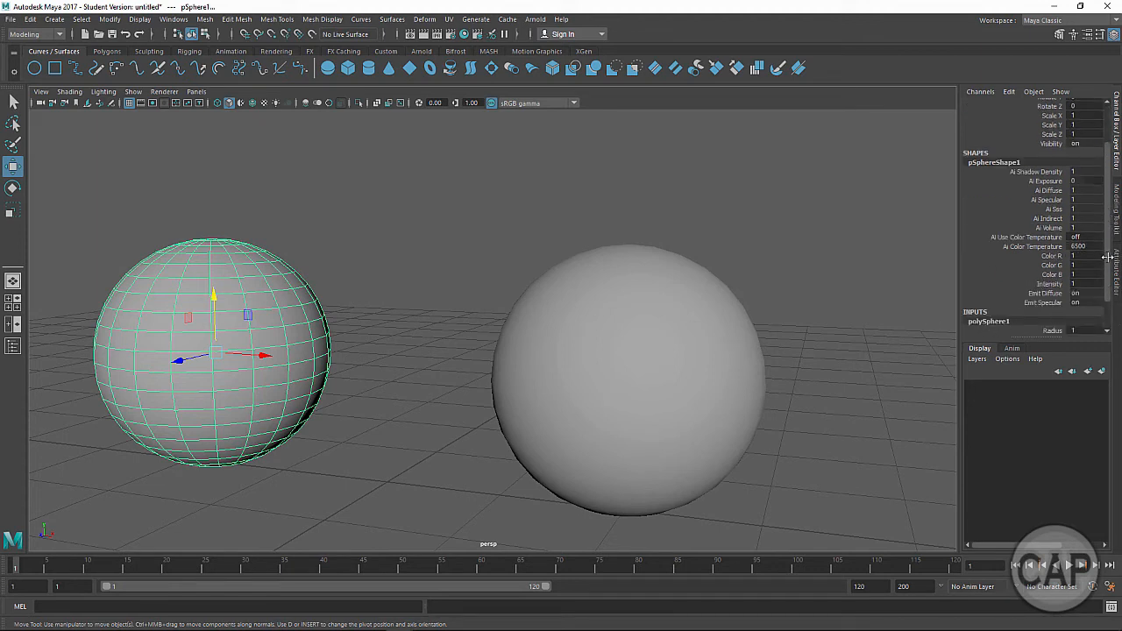
{"action": "left_click_drag", "start_coordinate": [1108, 257], "coordinate": [1120, 336]}
{"action": "left_click", "coordinate": [1040, 302]}
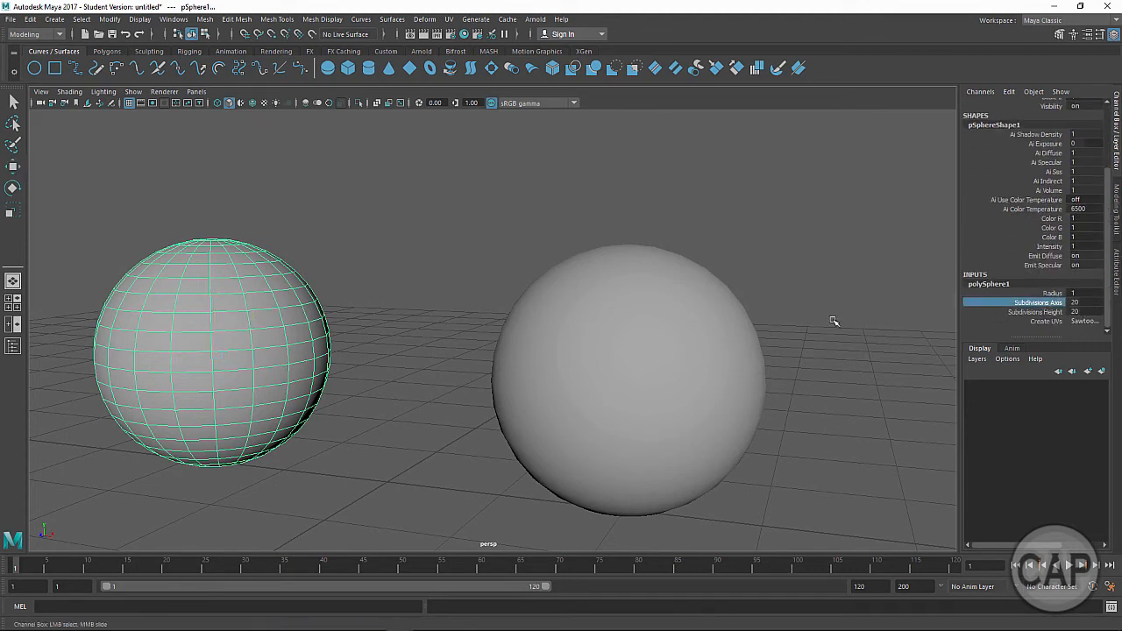
{"action": "middle_click_drag", "start_coordinate": [869, 316], "coordinate": [803, 312]}
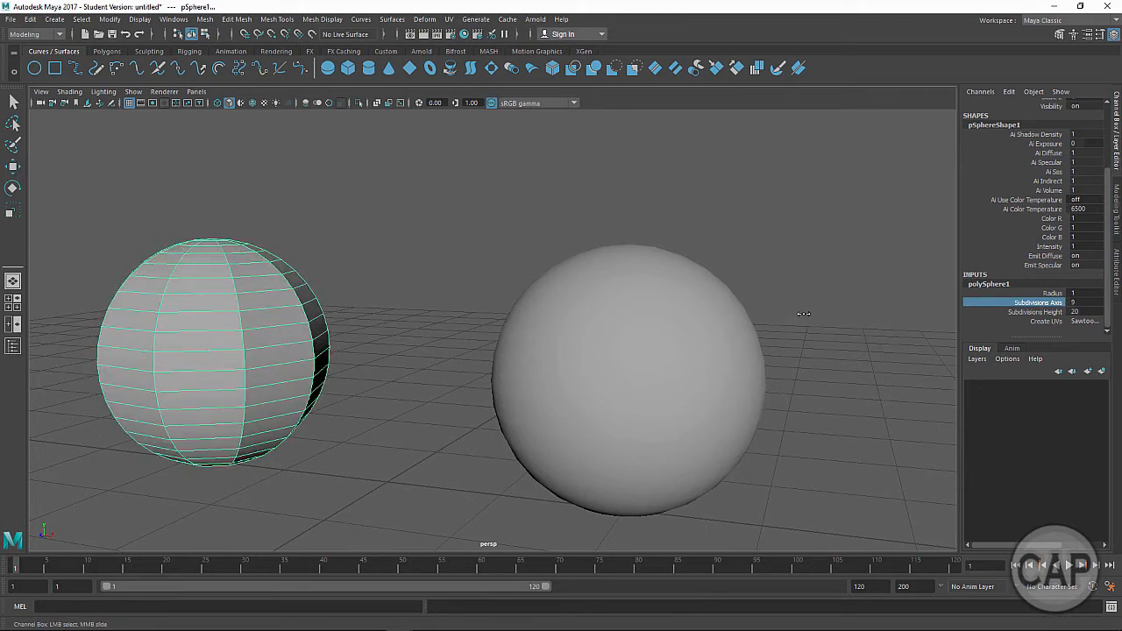
{"action": "left_click", "coordinate": [444, 238]}
{"action": "left_click_drag", "start_coordinate": [418, 250], "coordinate": [423, 268], "text": "alt"}
{"action": "right_click_drag", "start_coordinate": [423, 268], "coordinate": [236, 298], "text": "alt"}
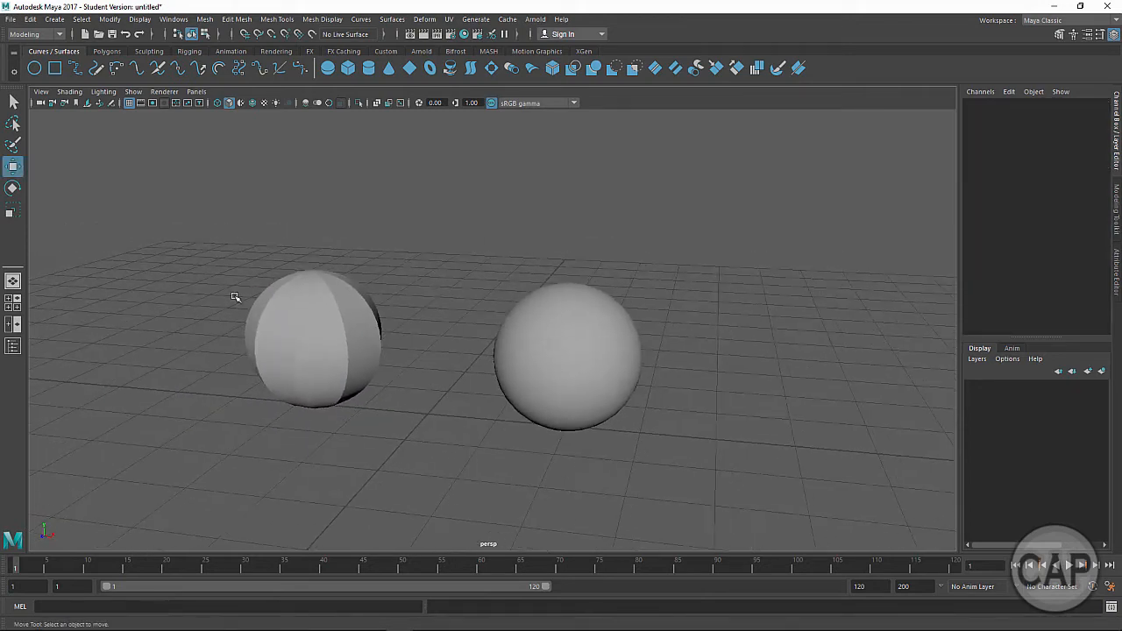
{"action": "left_click_drag", "start_coordinate": [236, 298], "coordinate": [300, 393], "text": "alt"}
Undo the change to the polygon sphere's axis subdivisions
{"action": "left_click", "coordinate": [348, 291]}
{"action": "key", "text": "ctrl+z"}
{"action": "key", "text": "ctrl+z"}
{"action": "key", "text": "ctrl+z"}
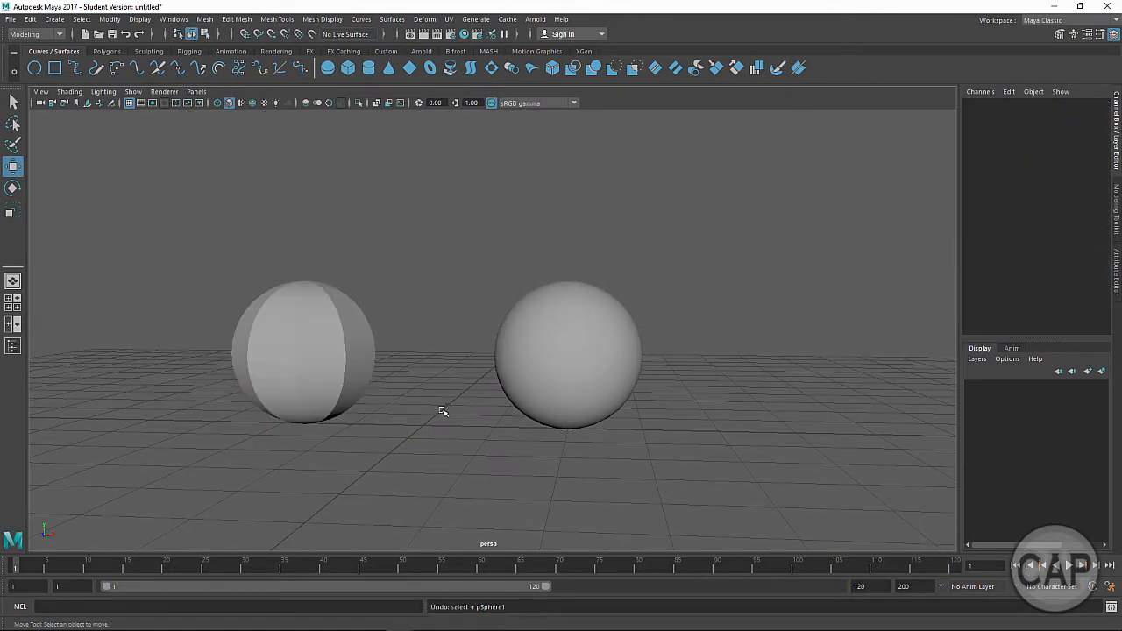
Select the NURBS sphere and switch it to isoparm component mode
{"action": "left_click", "coordinate": [555, 377]}
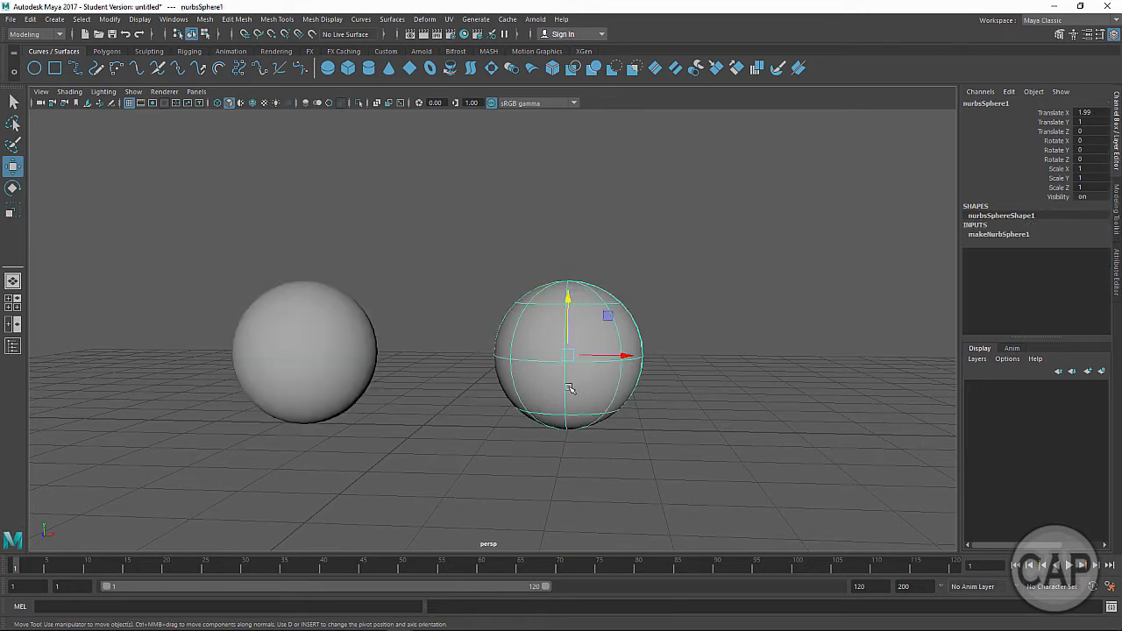
{"action": "left_click_drag", "start_coordinate": [570, 389], "coordinate": [613, 437], "text": "alt"}
{"action": "left_click_drag", "start_coordinate": [668, 418], "coordinate": [608, 325], "text": "alt"}
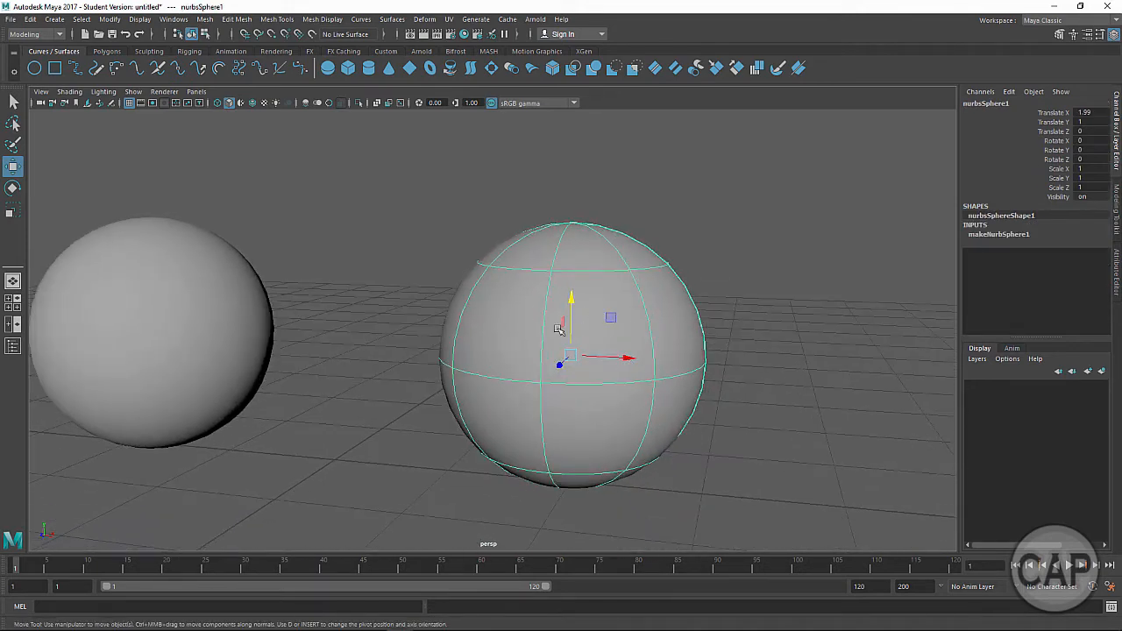
{"action": "right_click", "coordinate": [524, 328]}
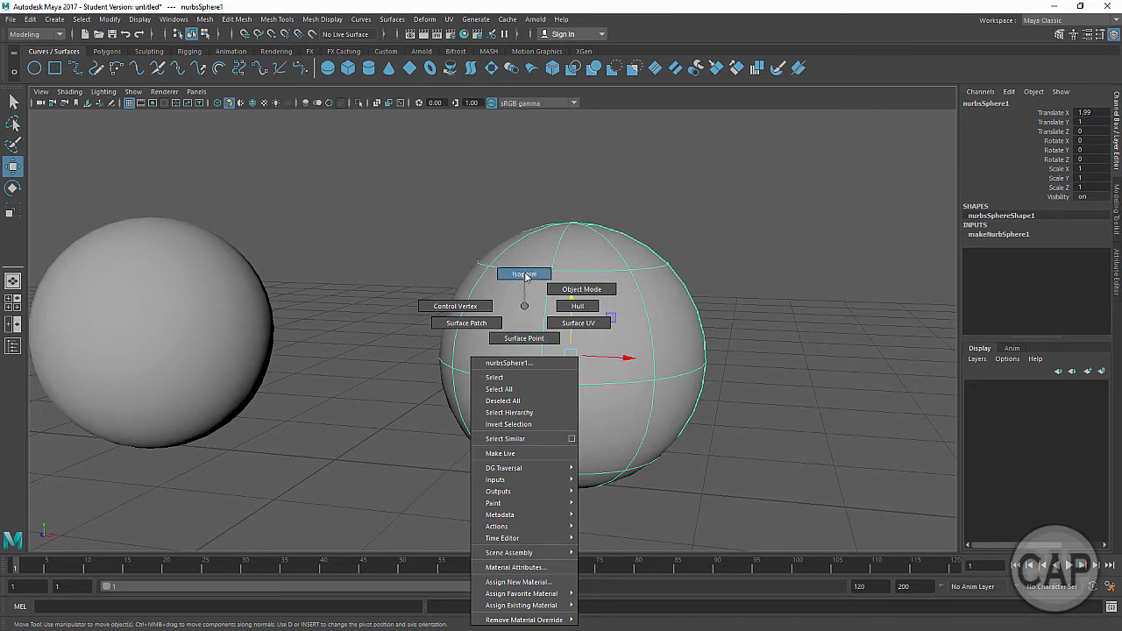
{"action": "left_click", "coordinate": [526, 275]}
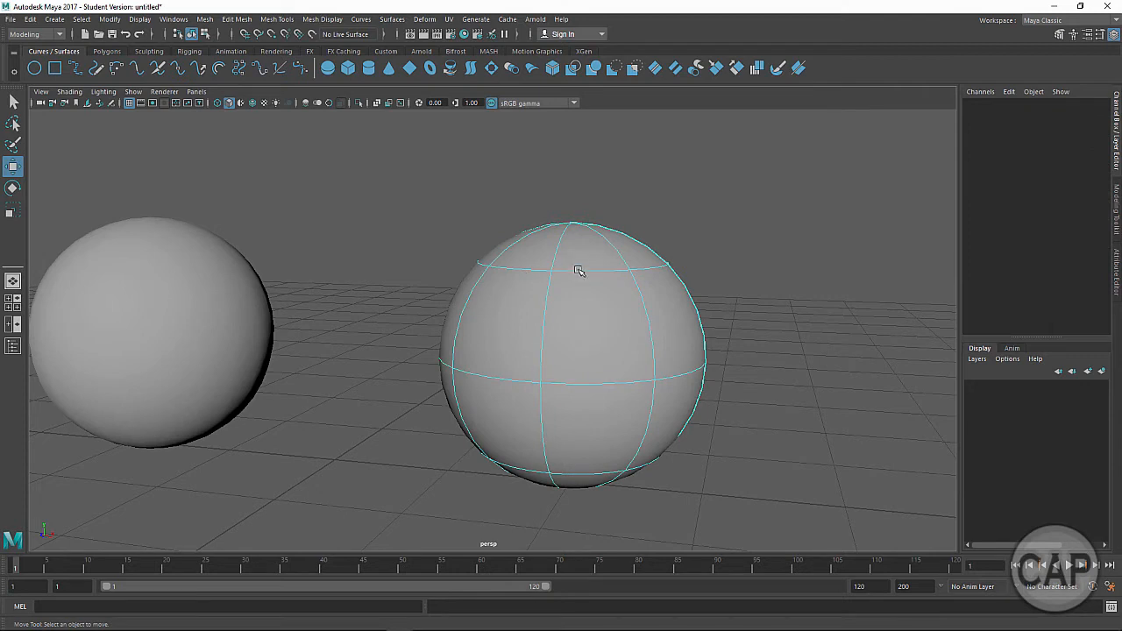
Select the NURBS sphere's equator isoparm, then select the polygon sphere and the NURBS sphere as whole objects to compare their wireframes
{"action": "left_click", "coordinate": [579, 271]}
{"action": "left_click", "coordinate": [595, 383]}
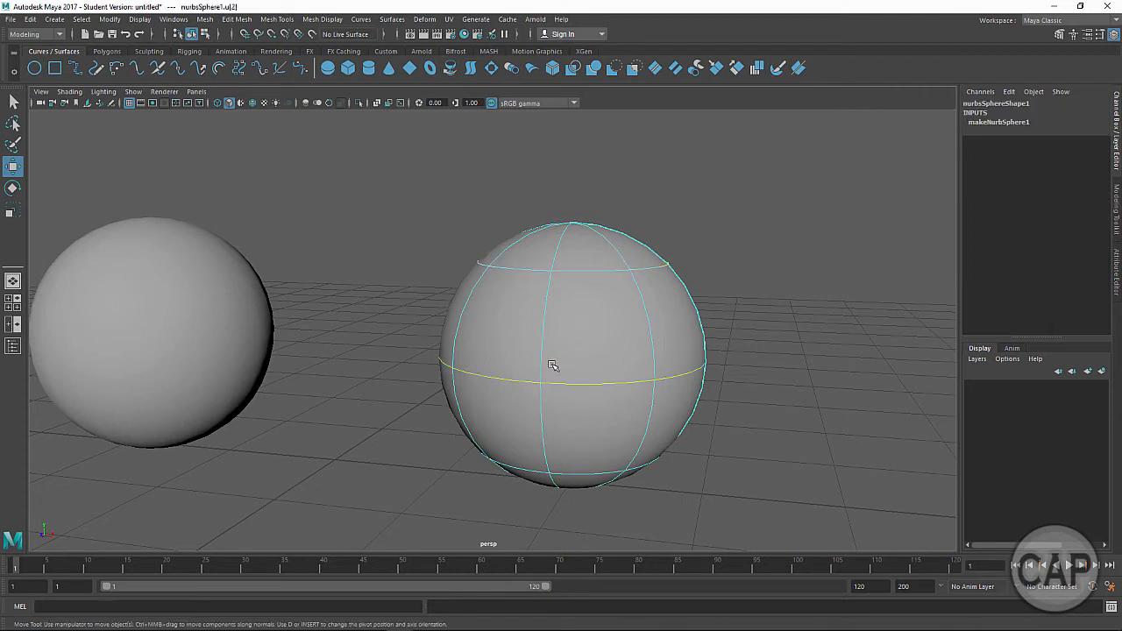
{"action": "left_click", "coordinate": [539, 359]}
{"action": "left_click", "coordinate": [143, 266]}
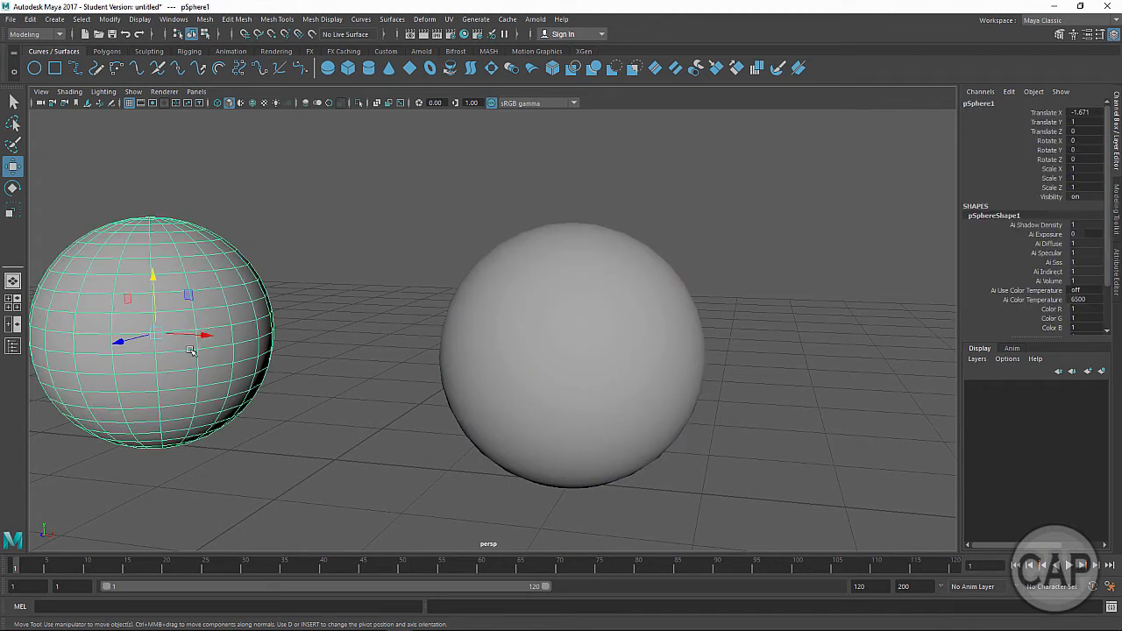
{"action": "left_click", "coordinate": [572, 385]}
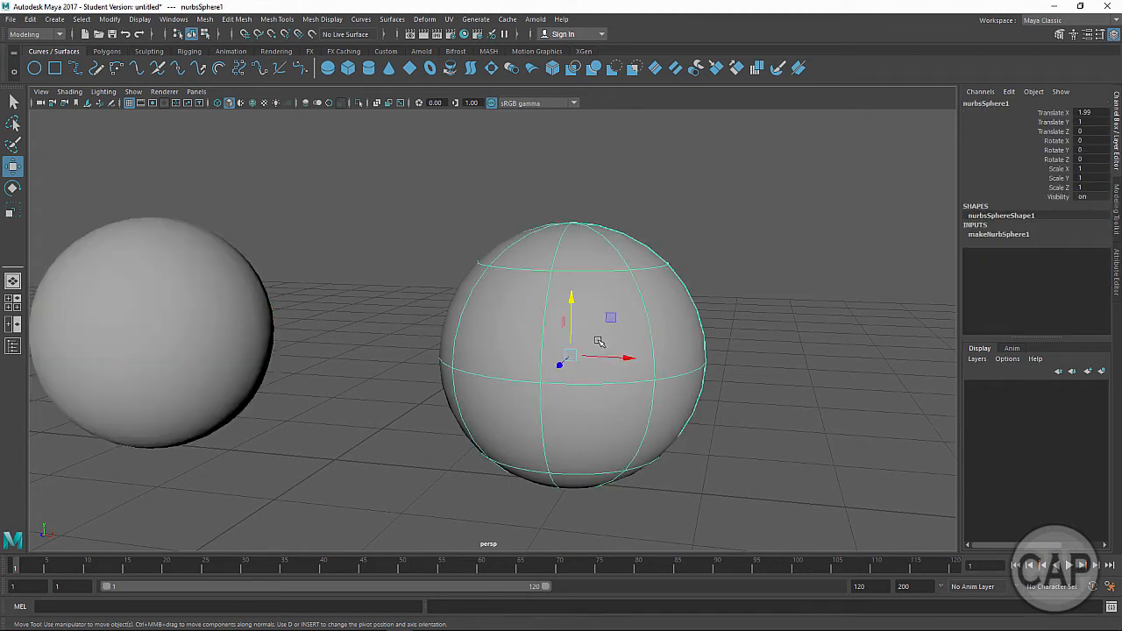
Switch the NURBS sphere to isoparm component mode and examine its curves from above, the front and the side
{"action": "right_click_drag", "start_coordinate": [600, 309], "coordinate": [603, 275]}
{"action": "left_click_drag", "start_coordinate": [585, 348], "coordinate": [408, 352], "text": "alt"}
{"action": "left_click_drag", "start_coordinate": [465, 388], "coordinate": [440, 329], "text": "alt"}
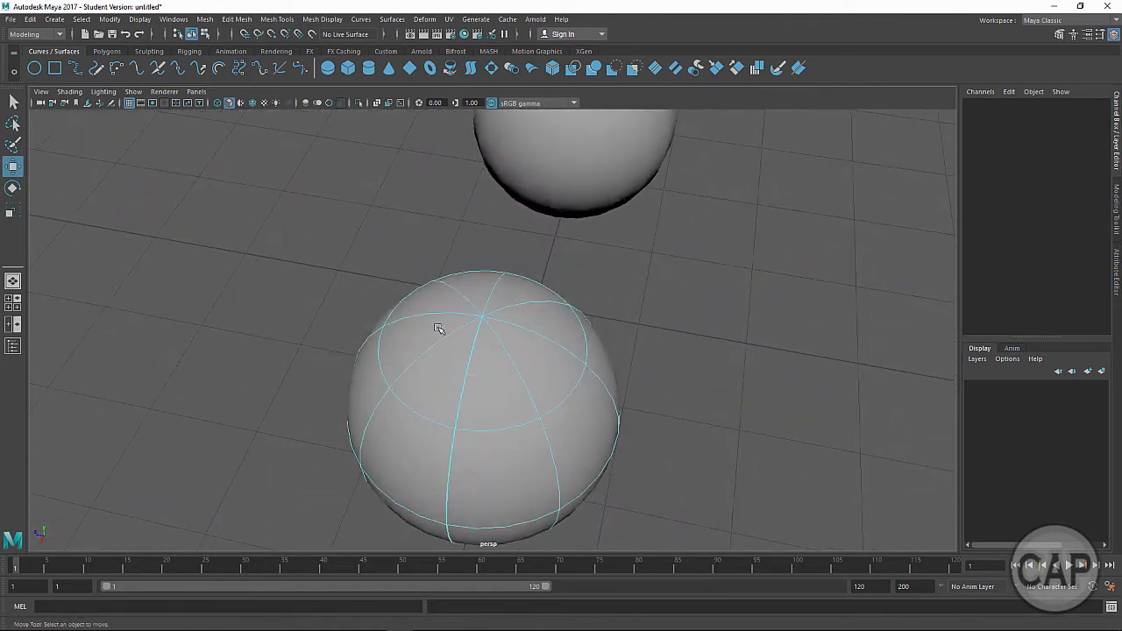
{"action": "left_click_drag", "start_coordinate": [486, 434], "coordinate": [571, 450], "text": "alt"}
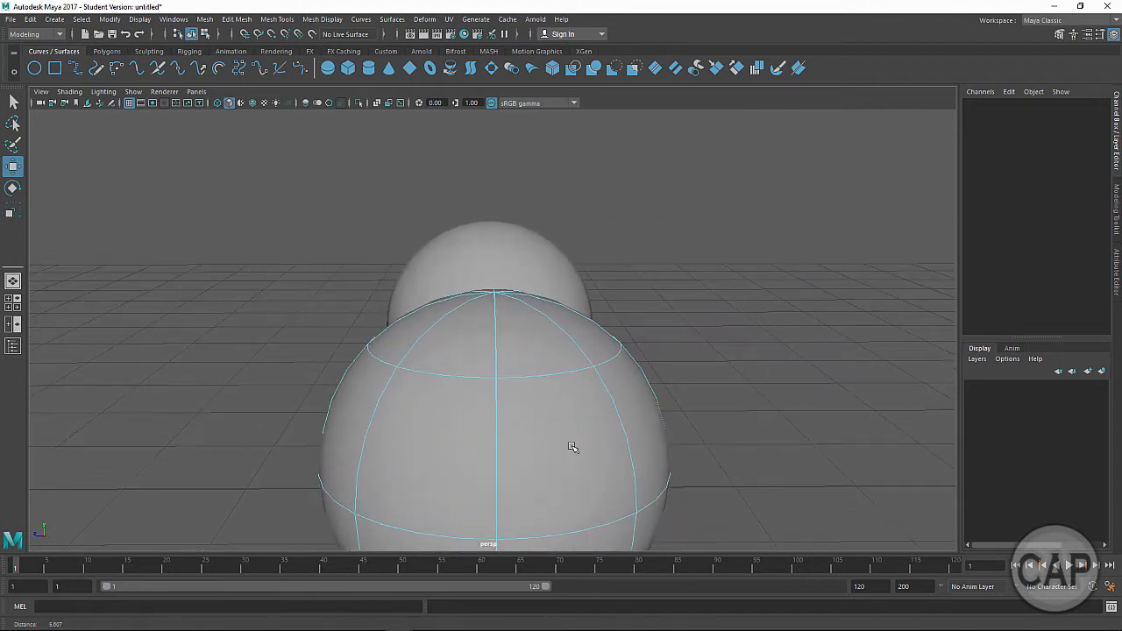
{"action": "left_click_drag", "start_coordinate": [497, 422], "coordinate": [464, 344], "text": "alt"}
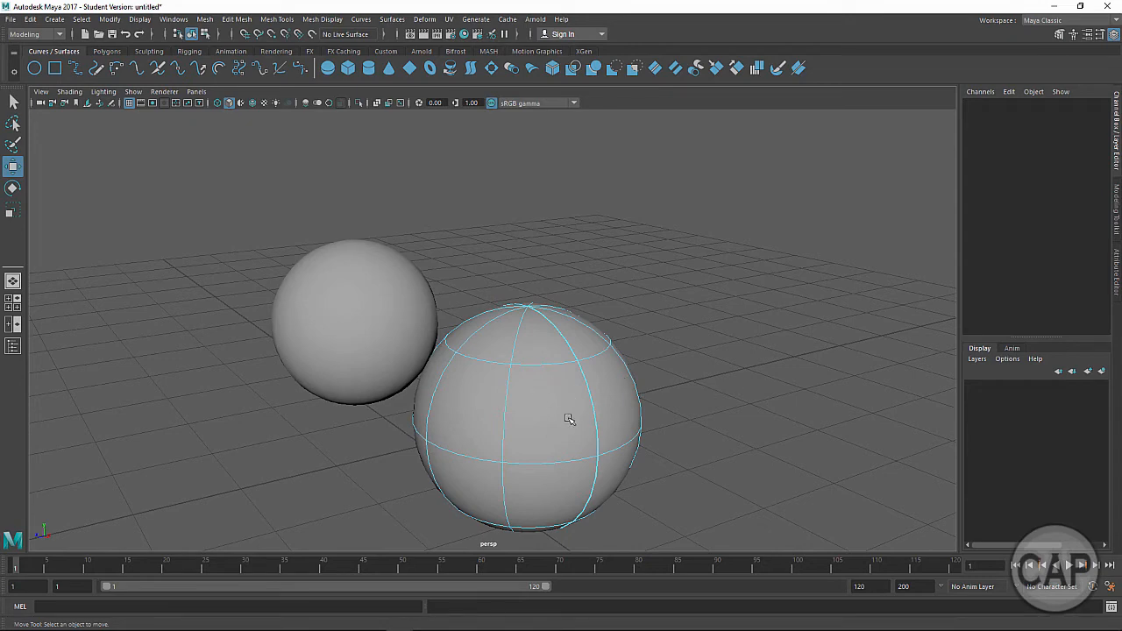
Create a NURBS cube and place it in front of the spheres at about Translate Y 0.515 and Z 1.488
{"action": "left_click", "coordinate": [348, 68]}
{"action": "left_click_drag", "start_coordinate": [369, 457], "coordinate": [259, 484]}
{"action": "left_click_drag", "start_coordinate": [290, 439], "coordinate": [303, 412]}
{"action": "middle_click_drag", "start_coordinate": [303, 413], "coordinate": [470, 335], "text": "alt"}
{"action": "right_click_drag", "start_coordinate": [470, 335], "coordinate": [503, 394], "text": "alt"}
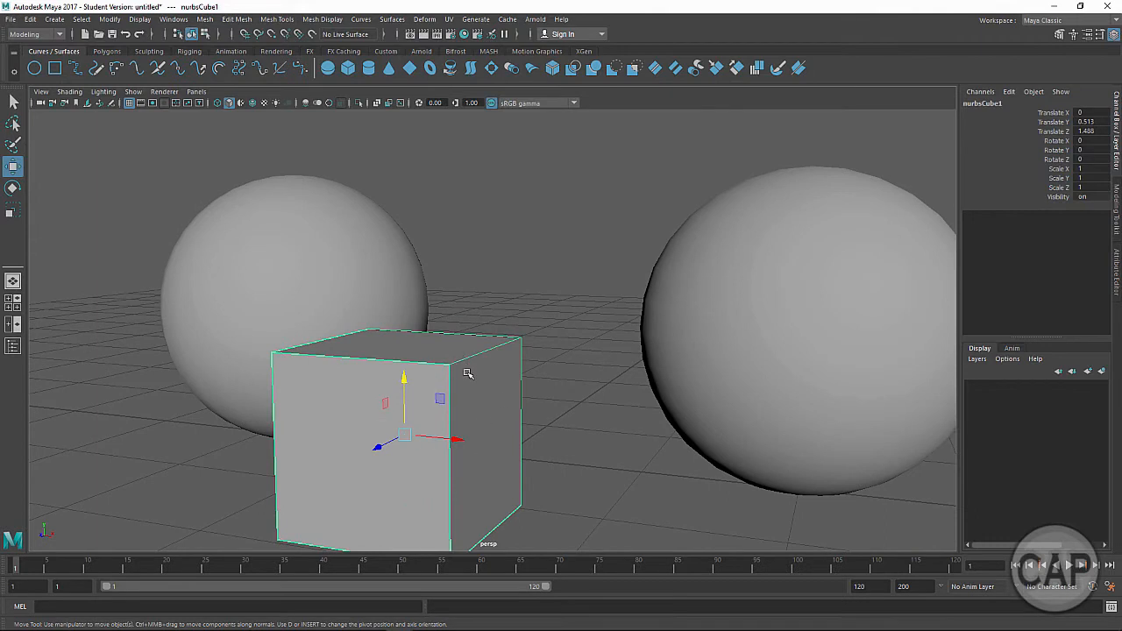
Set the NURBS cube to surface patch mode and move its side surface away from the cube to about Translate X 0.292
{"action": "right_click_drag", "start_coordinate": [406, 306], "coordinate": [406, 374]}
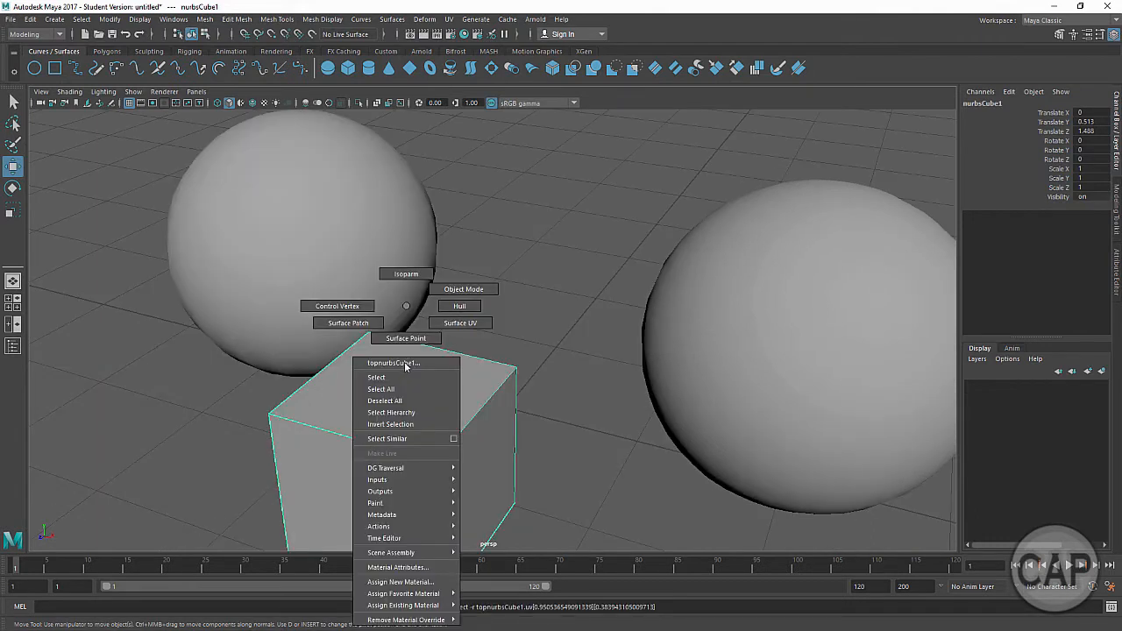
{"action": "left_click", "coordinate": [349, 322]}
{"action": "left_click", "coordinate": [483, 462]}
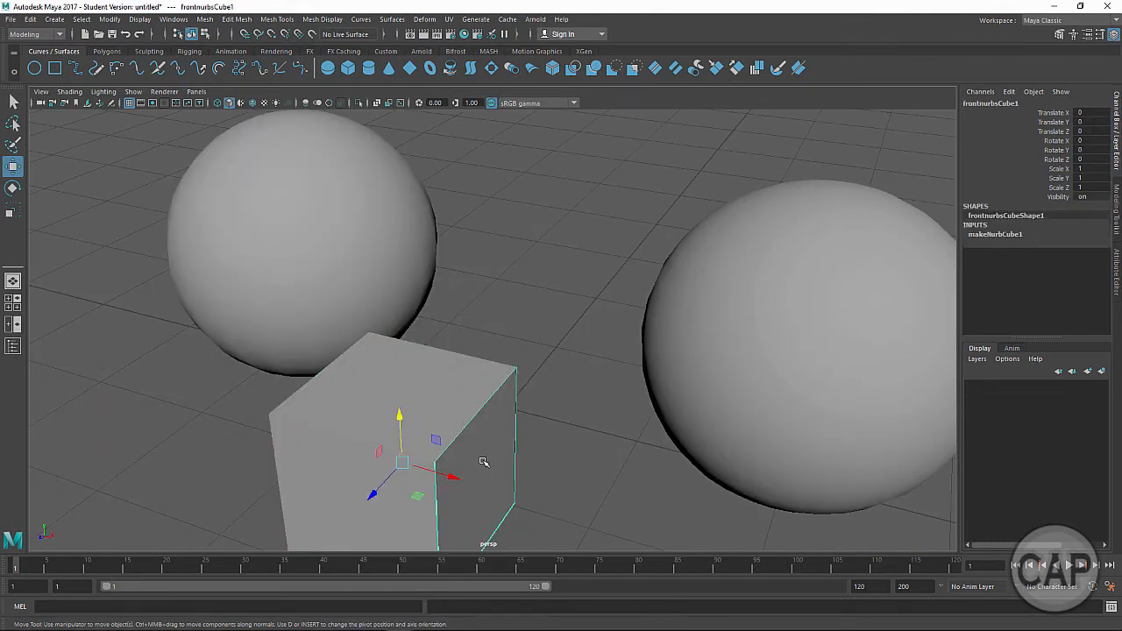
{"action": "left_click_drag", "start_coordinate": [451, 476], "coordinate": [515, 292]}
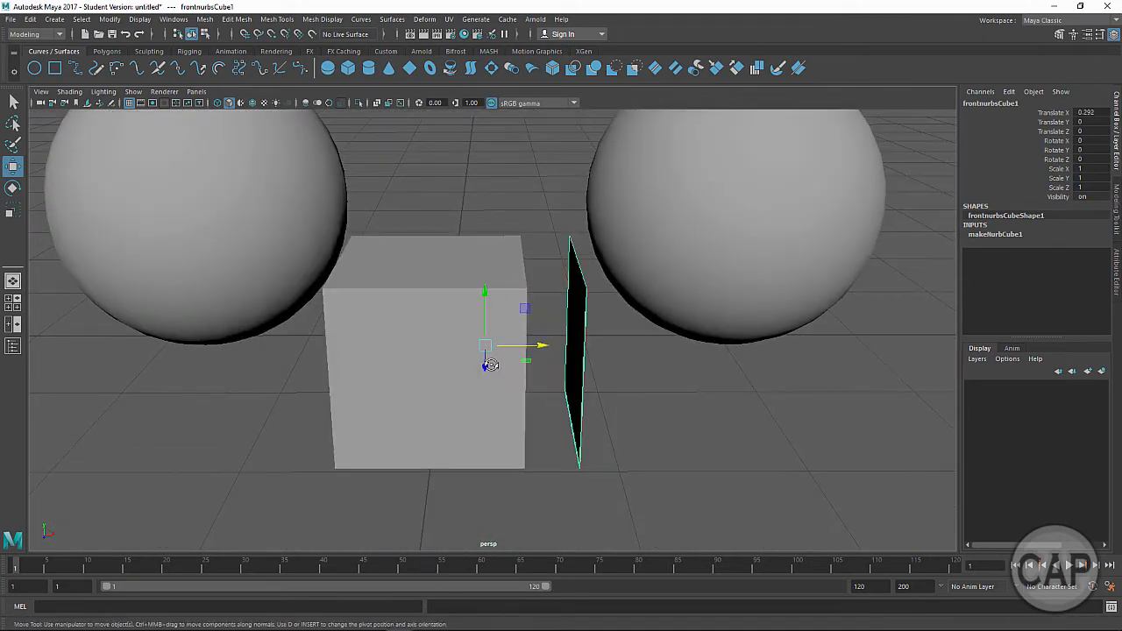
{"action": "left_click_drag", "start_coordinate": [490, 364], "coordinate": [528, 380], "text": "alt"}
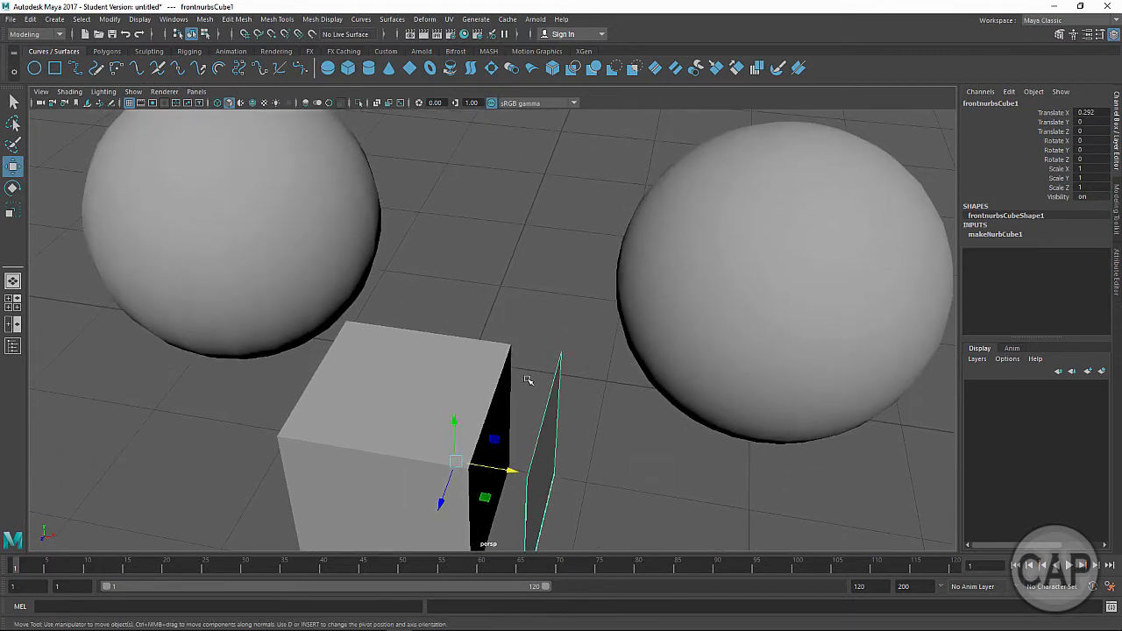
Create a polygon cube and place it in front of the NURBS cube at about Translate Y 0.499 and Z 2.797
{"action": "left_click", "coordinate": [107, 51]}
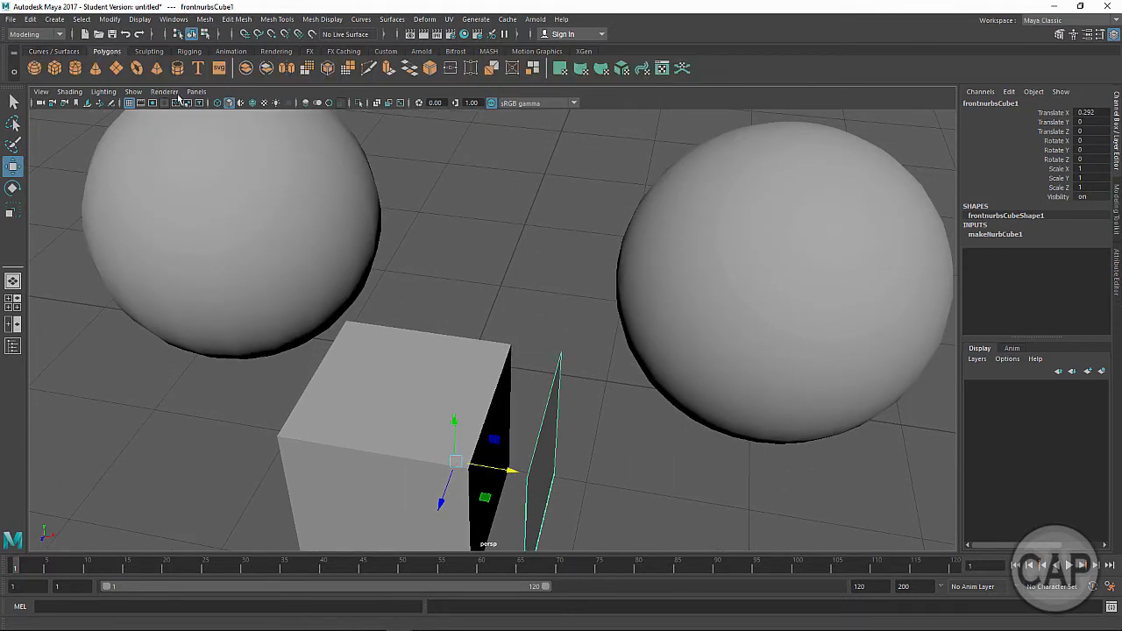
{"action": "left_click", "coordinate": [54, 68]}
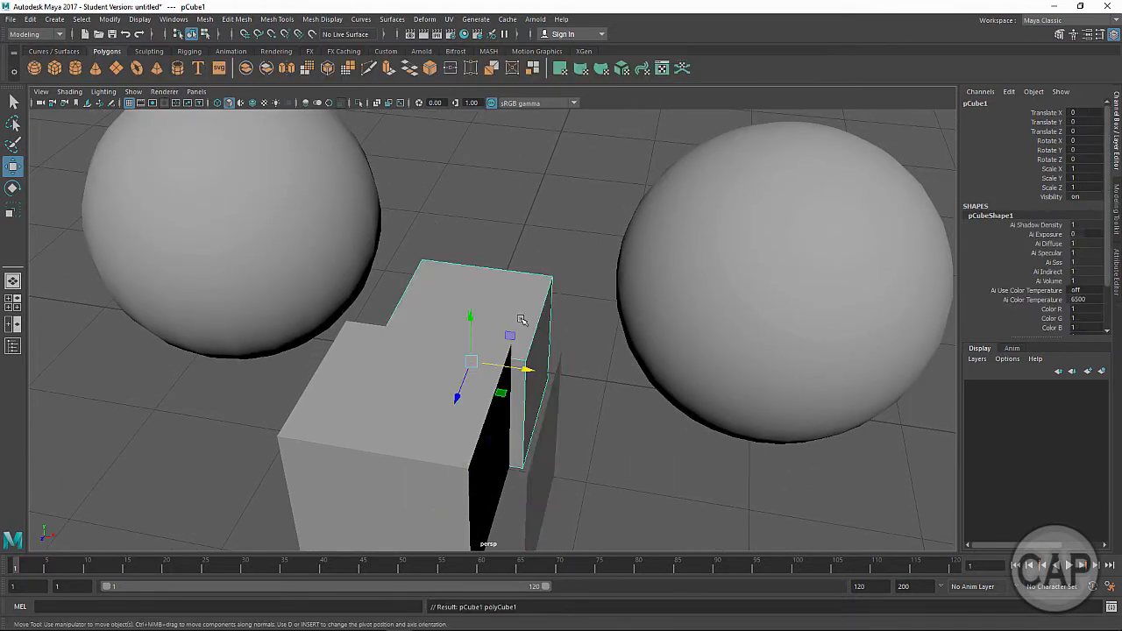
{"action": "left_click_drag", "start_coordinate": [521, 320], "coordinate": [498, 278], "text": "alt"}
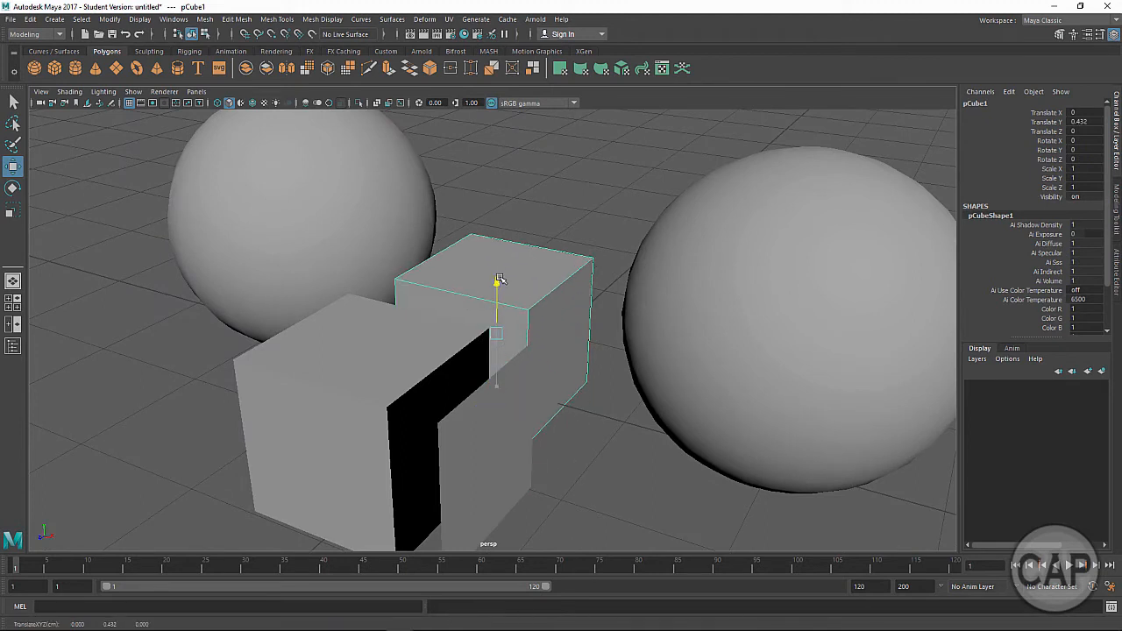
{"action": "left_click_drag", "start_coordinate": [481, 344], "coordinate": [345, 436]}
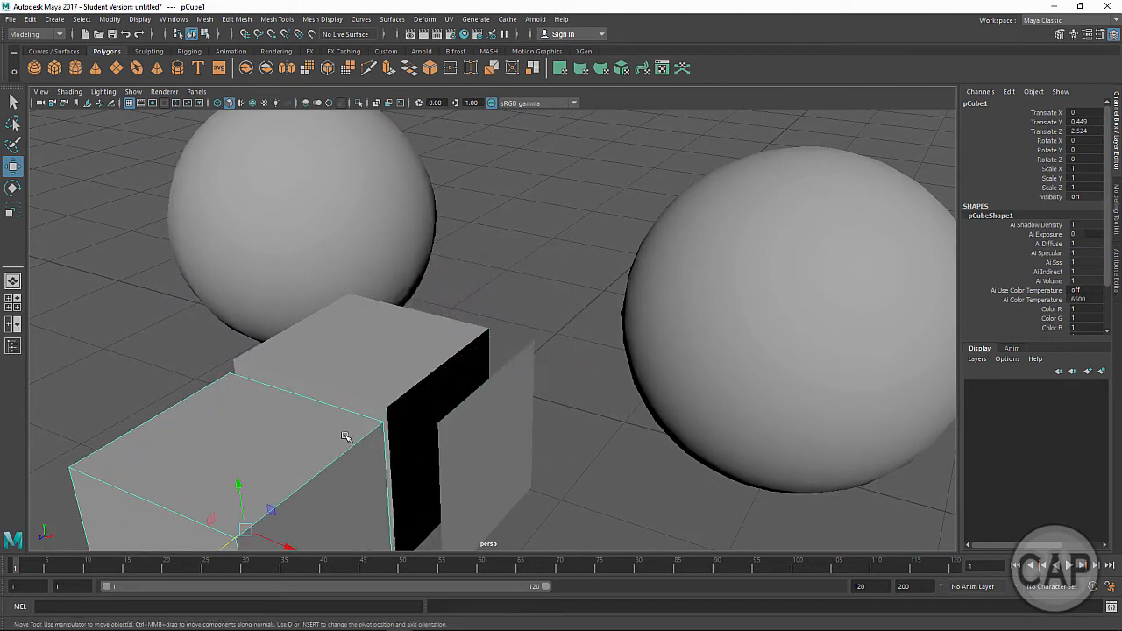
{"action": "middle_click_drag", "start_coordinate": [476, 289], "coordinate": [596, 131], "text": "alt"}
{"action": "left_click_drag", "start_coordinate": [363, 377], "coordinate": [334, 391]}
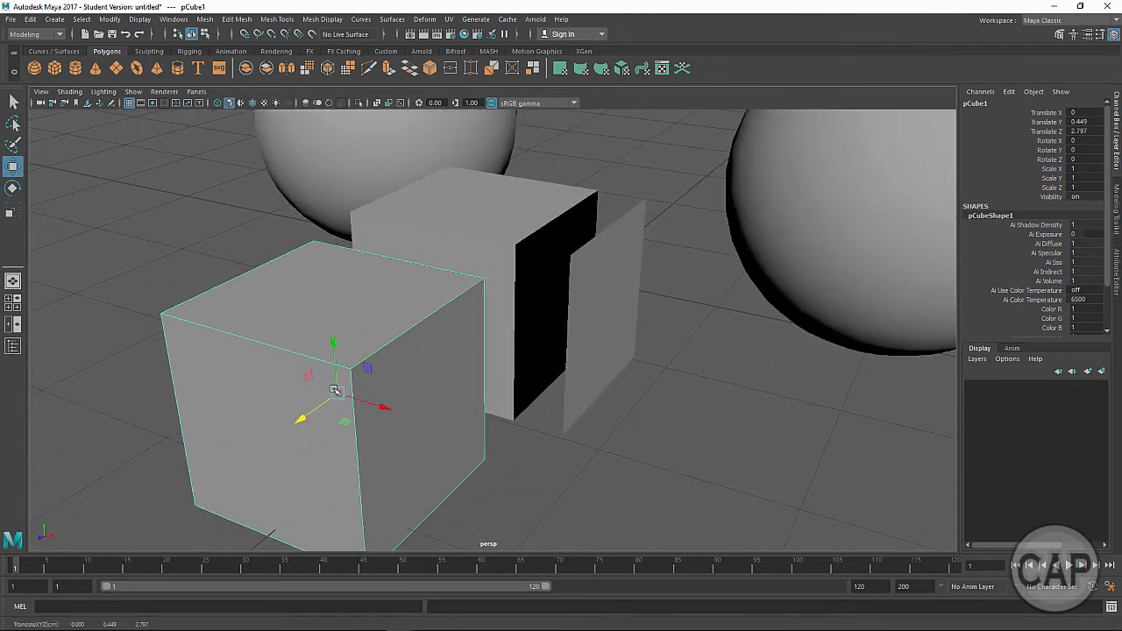
{"action": "left_click_drag", "start_coordinate": [334, 345], "coordinate": [329, 333]}
In face mode, pull the polygon cube's side face outward along X by about 0.4 and delete that face
{"action": "right_click", "coordinate": [424, 348]}
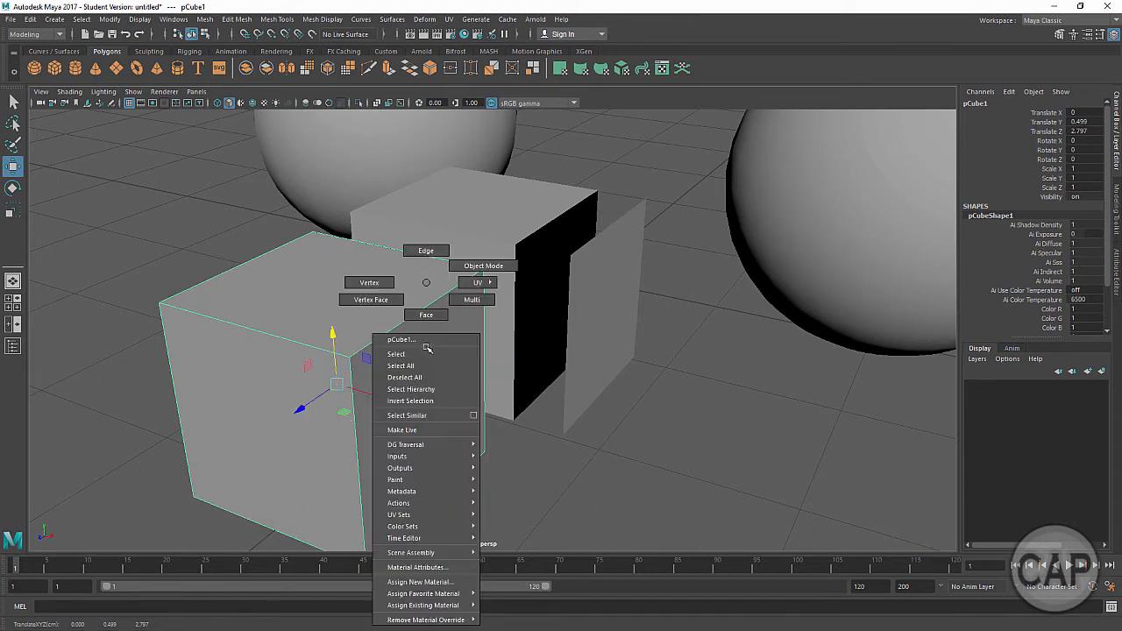
{"action": "left_click", "coordinate": [426, 315]}
{"action": "left_click", "coordinate": [428, 380]}
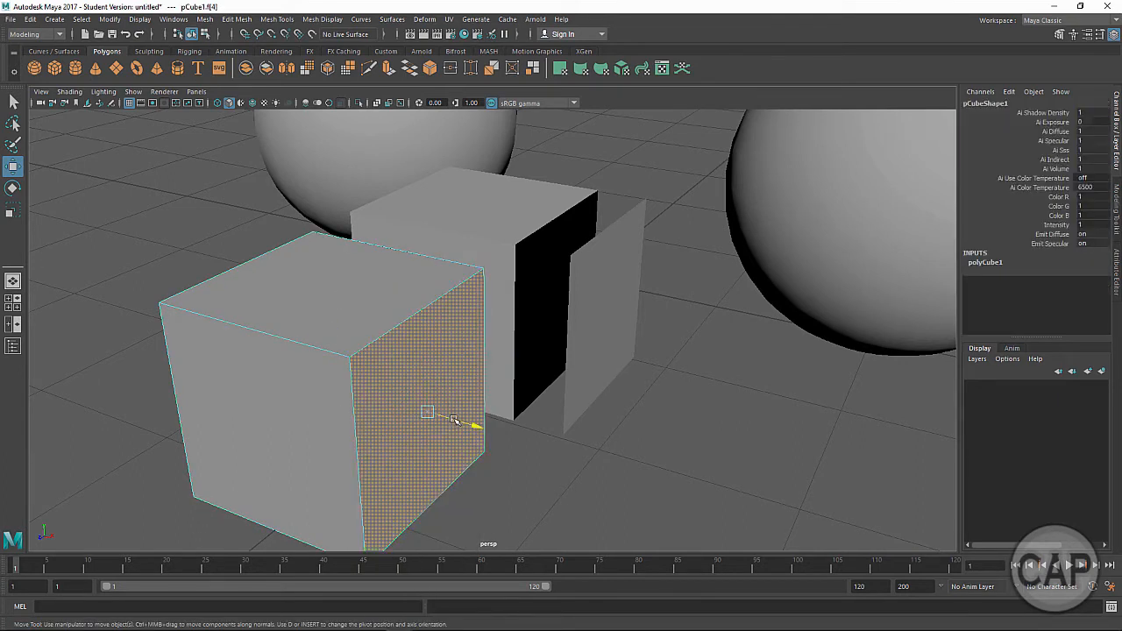
{"action": "left_click_drag", "start_coordinate": [454, 421], "coordinate": [539, 443]}
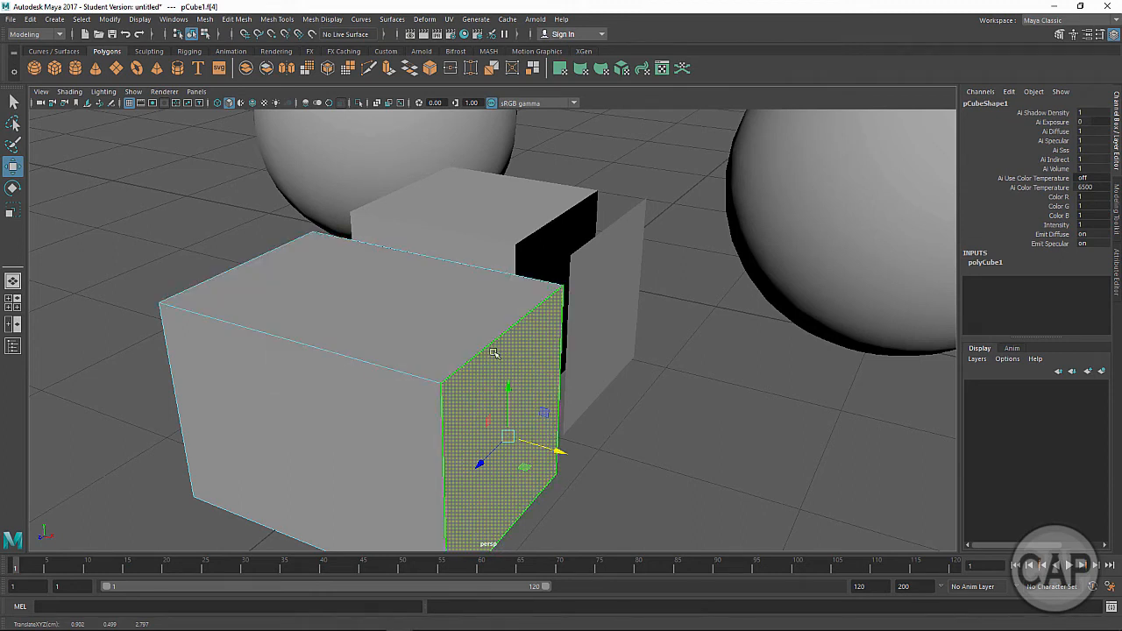
{"action": "key", "text": "Delete"}
{"action": "left_click", "coordinate": [488, 350]}
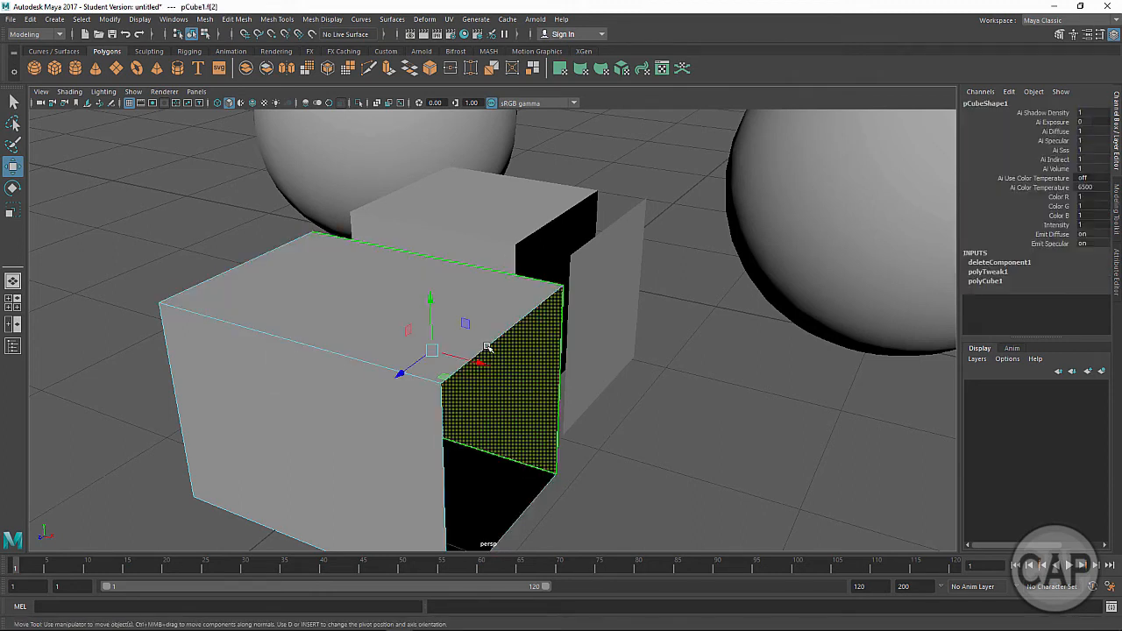
Undo the face deletion and the outward move of the polygon cube's side face
{"action": "key", "text": "ctrl+z"}
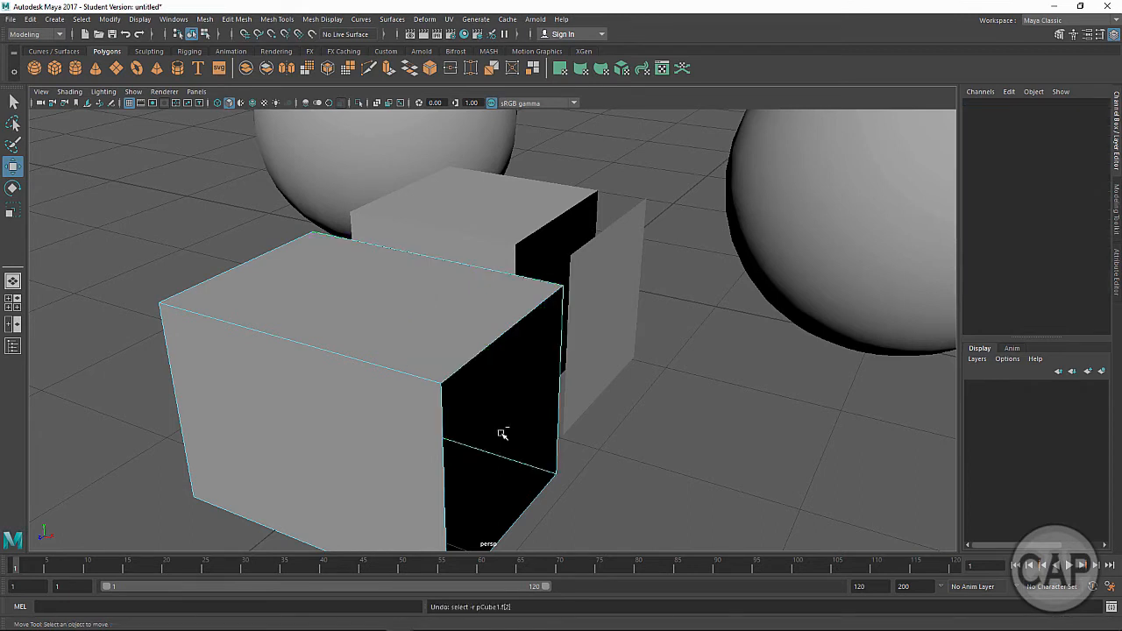
{"action": "key", "text": "ctrl+z"}
{"action": "key", "text": "ctrl+z"}
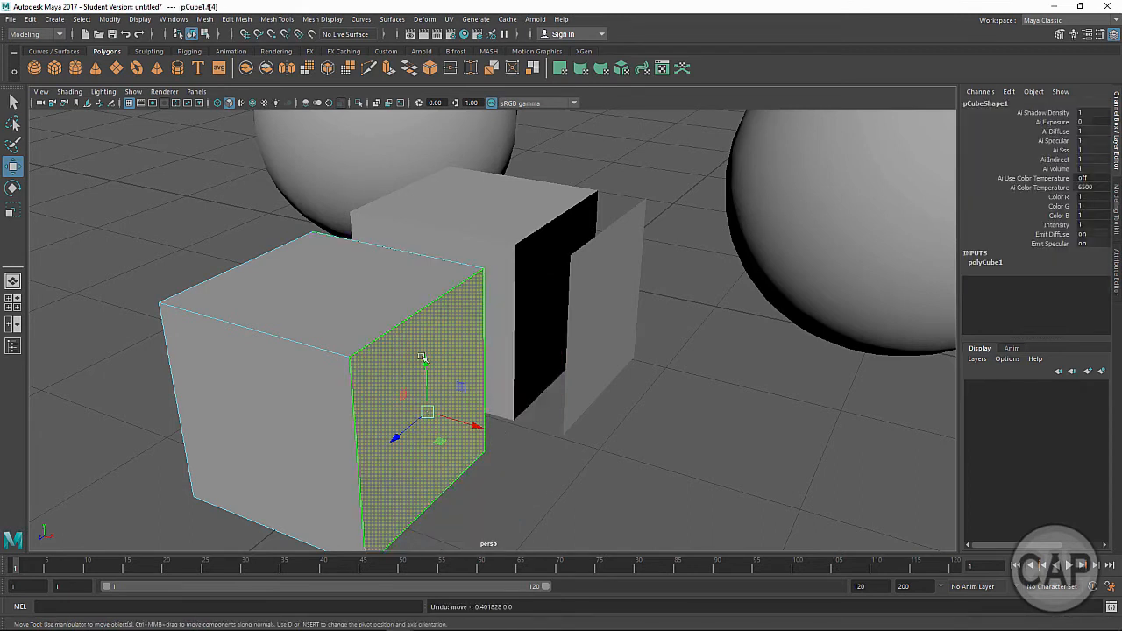
Return the polygon cube to object mode and delete it together with all the surfaces of the NURBS cube
{"action": "right_click_drag", "start_coordinate": [414, 312], "coordinate": [452, 271]}
{"action": "key", "text": "Delete"}
{"action": "left_click", "coordinate": [473, 231]}
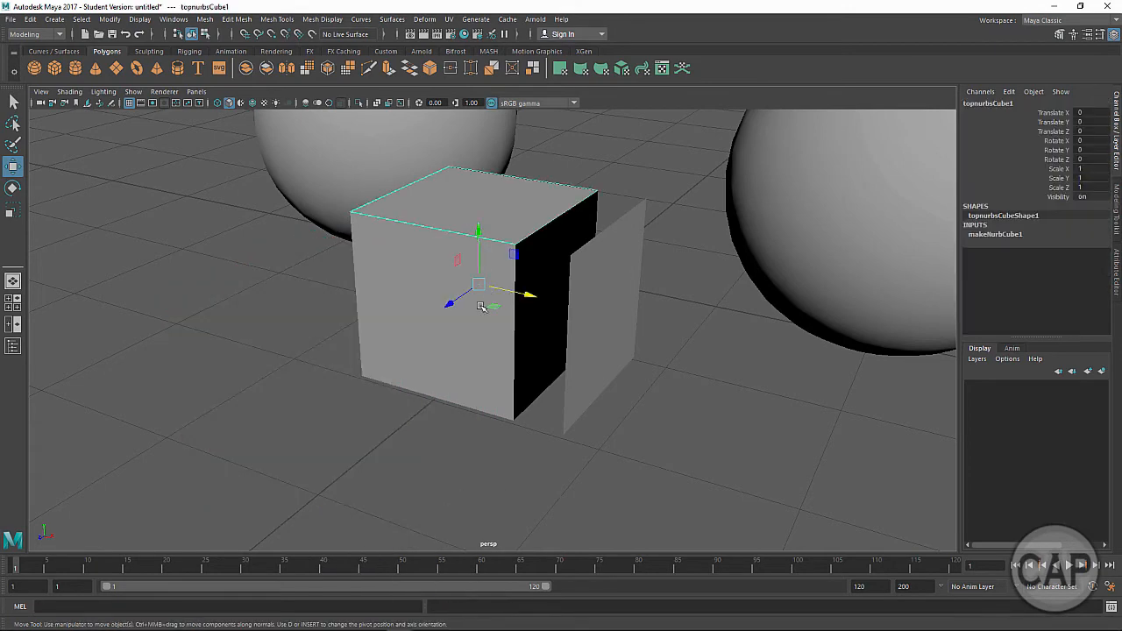
{"action": "left_click_drag", "start_coordinate": [613, 346], "coordinate": [592, 349], "text": "alt"}
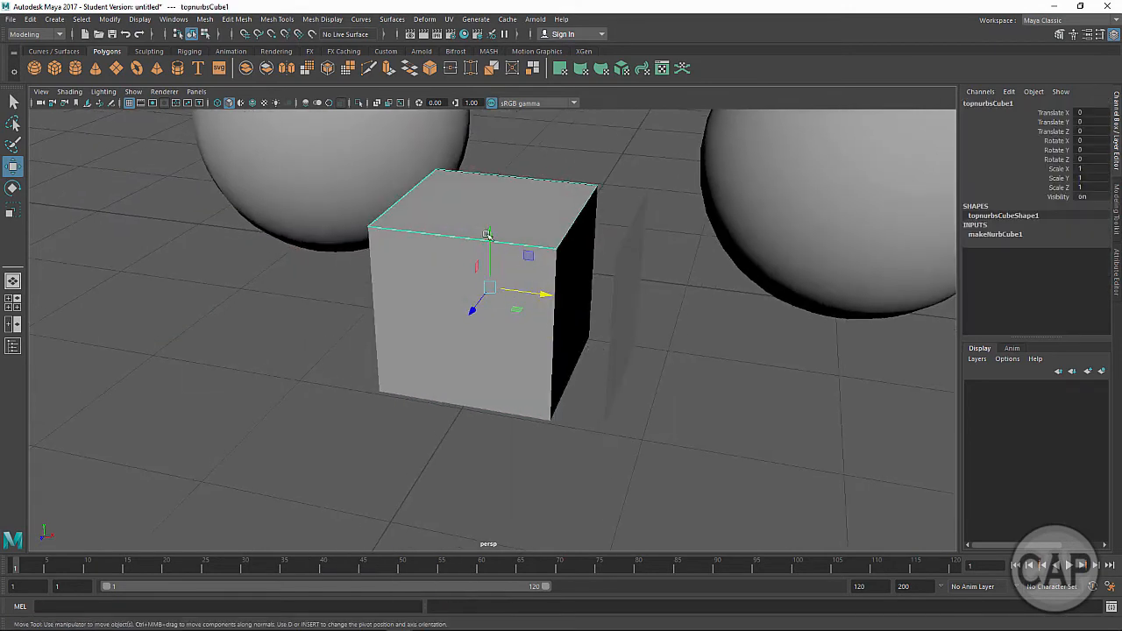
{"action": "mouse_move", "coordinate": [487, 235]}
{"action": "left_mouse_down"}
{"action": "mouse_move", "coordinate": [490, 200]}
{"action": "mouse_move", "coordinate": [489, 226]}
{"action": "left_mouse_up"}
{"action": "left_click_drag", "start_coordinate": [531, 275], "coordinate": [529, 433], "text": "alt"}
{"action": "key", "text": "Delete"}
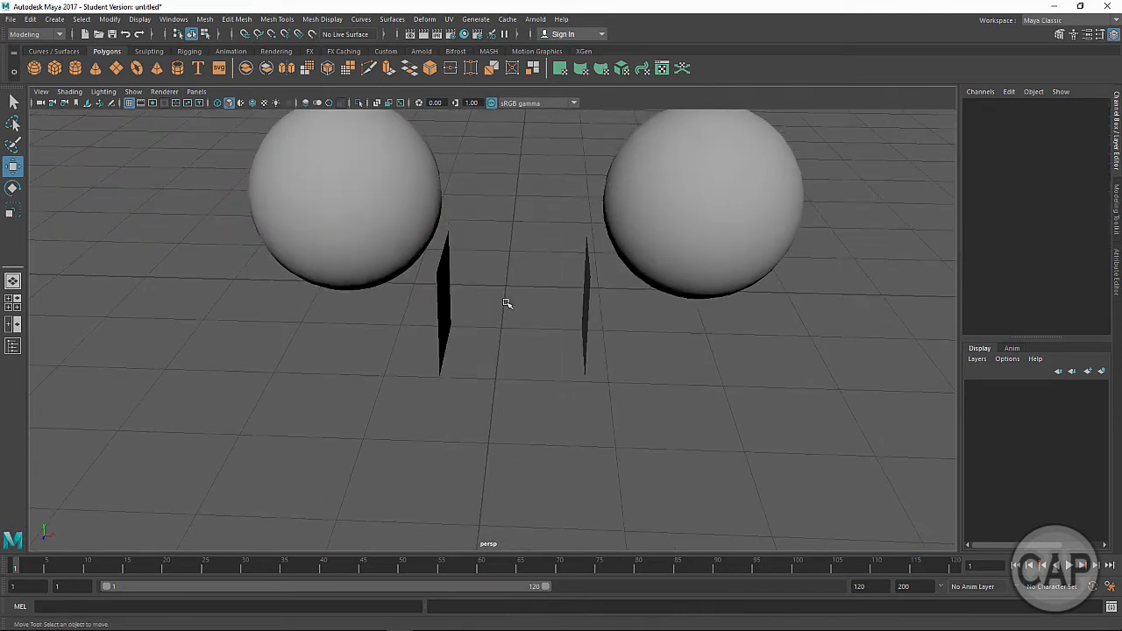
{"action": "left_click_drag", "start_coordinate": [386, 335], "coordinate": [628, 369]}
{"action": "key", "text": "Delete"}
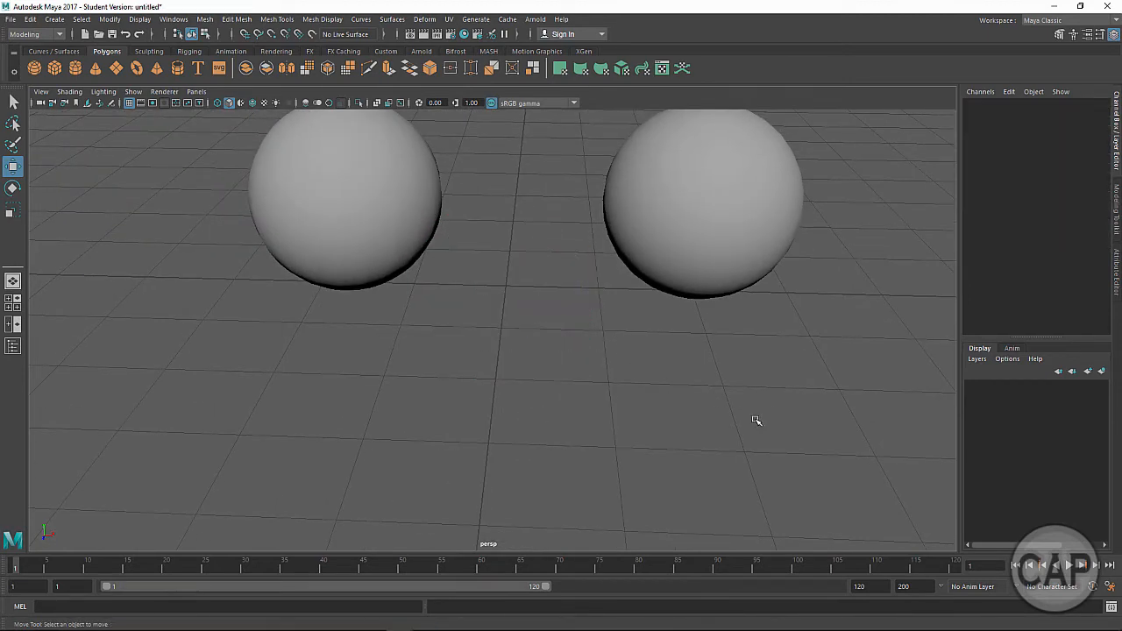
Select the NURBS sphere, set its End Sweep to 180 and examine the open half sphere
{"action": "left_click_drag", "start_coordinate": [756, 420], "coordinate": [576, 351], "text": "alt"}
{"action": "left_click", "coordinate": [575, 351]}
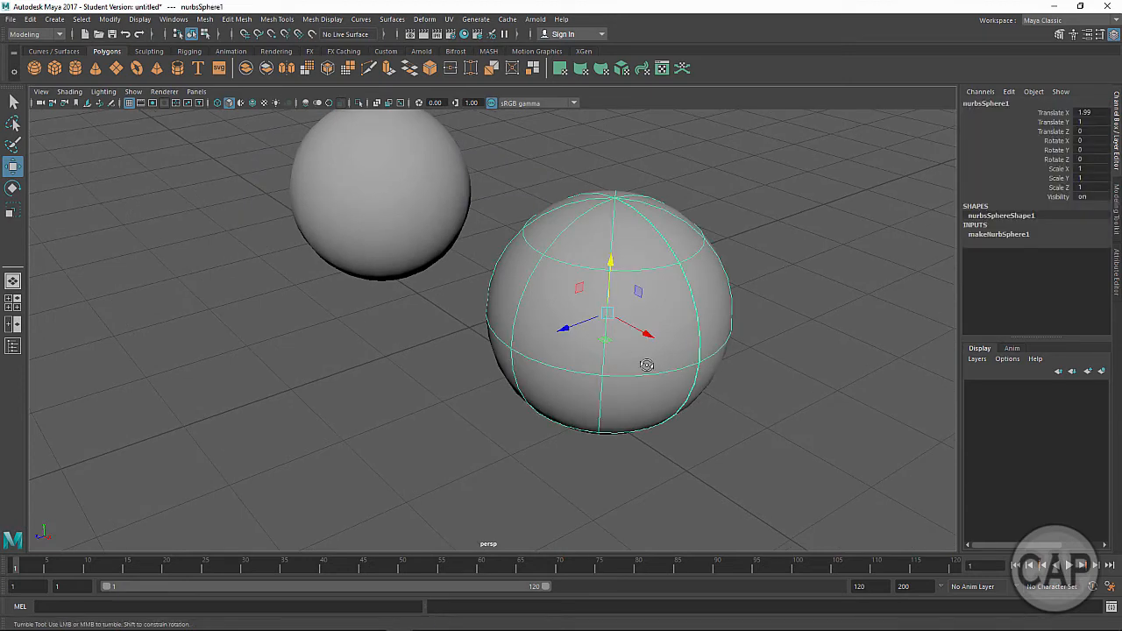
{"action": "left_click_drag", "start_coordinate": [645, 364], "coordinate": [535, 268], "text": "alt"}
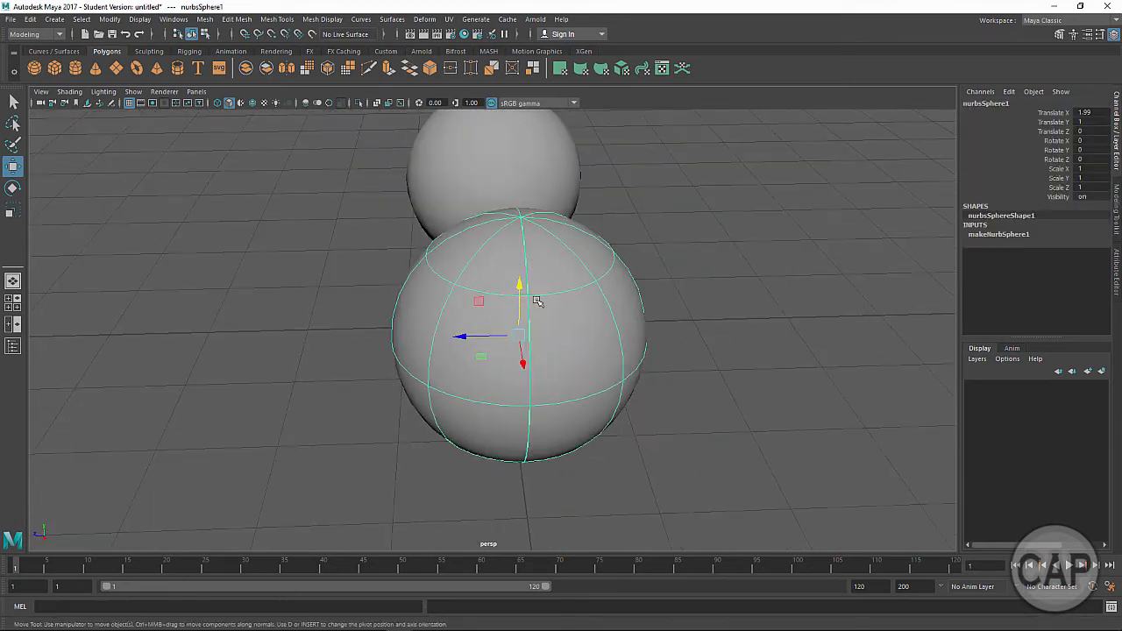
{"action": "left_click", "coordinate": [982, 235]}
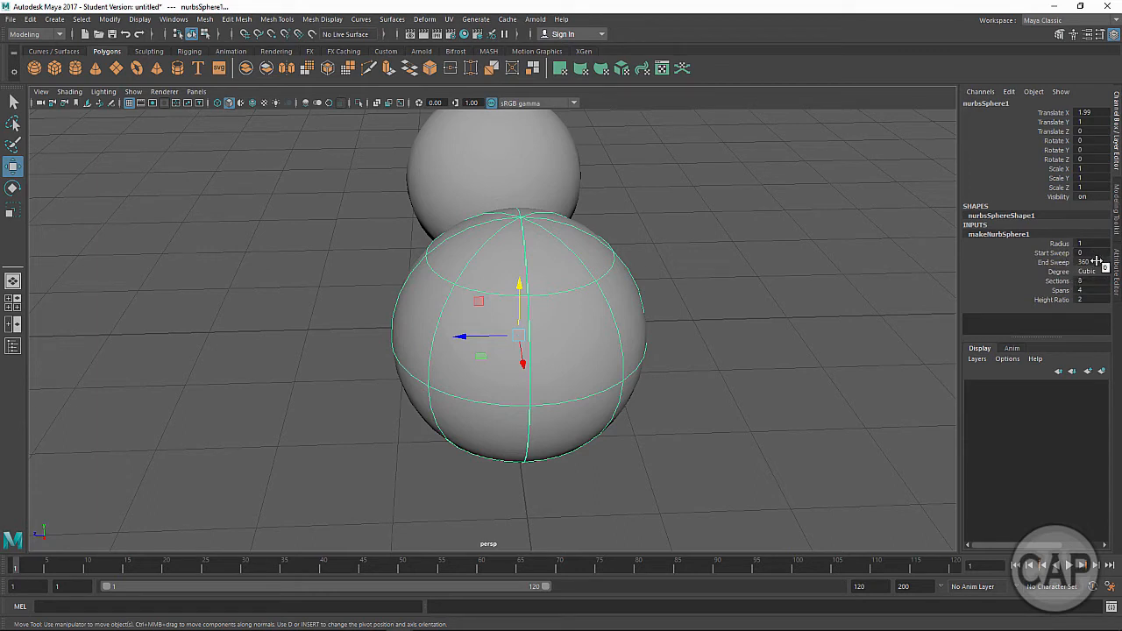
{"action": "left_click", "coordinate": [1043, 263]}
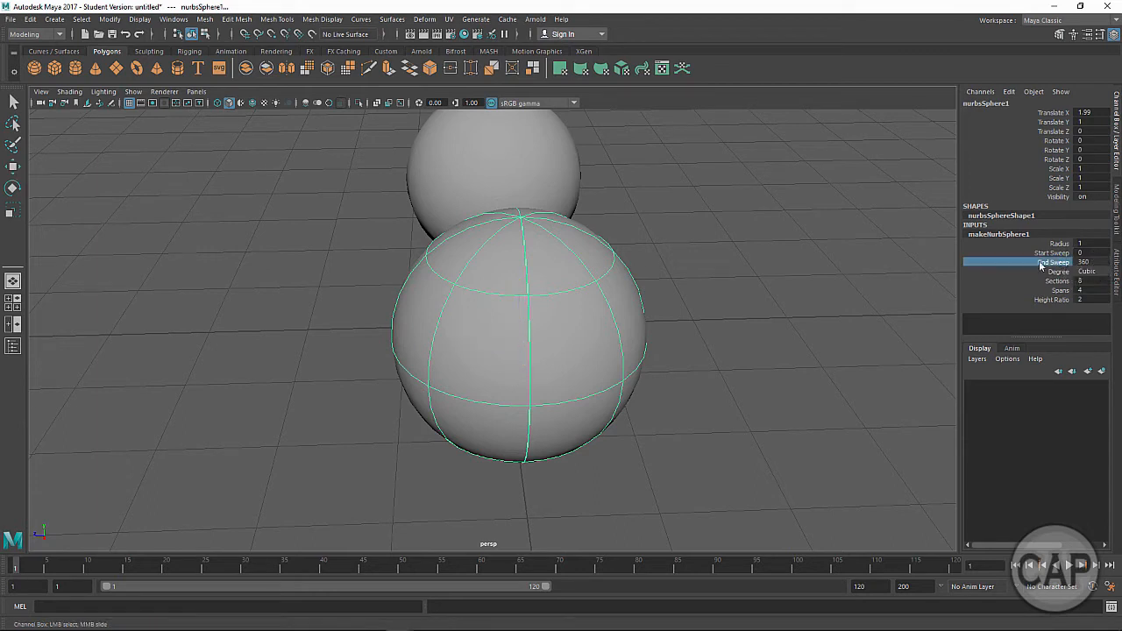
{"action": "middle_click_drag", "start_coordinate": [874, 269], "coordinate": [791, 270]}
{"action": "double_click", "coordinate": [1101, 262]}
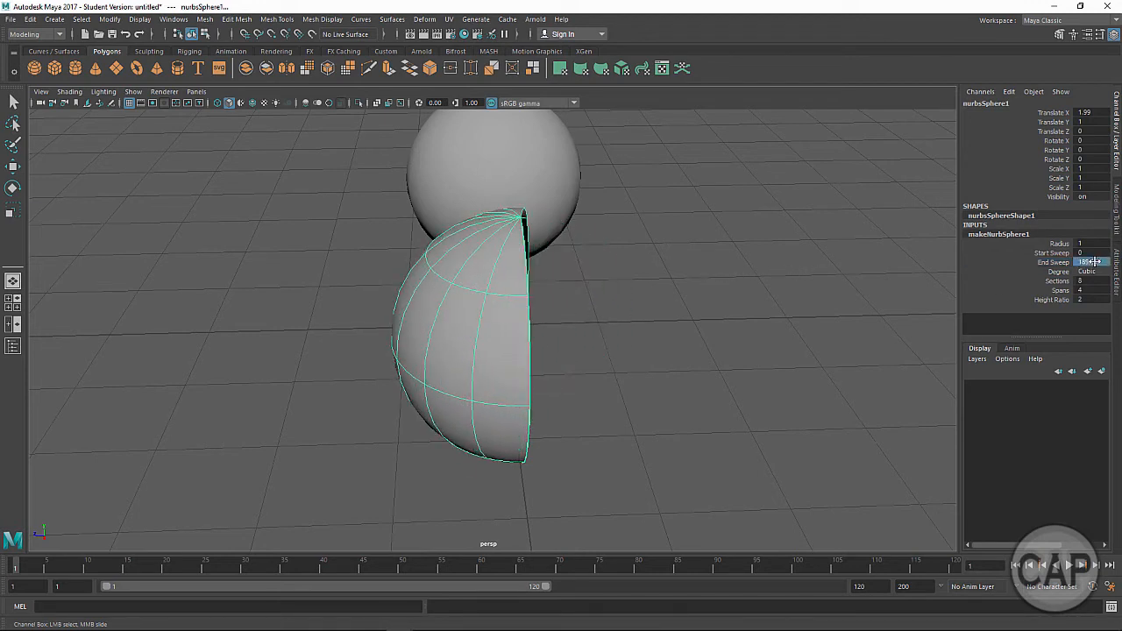
{"action": "type", "text": "180"}
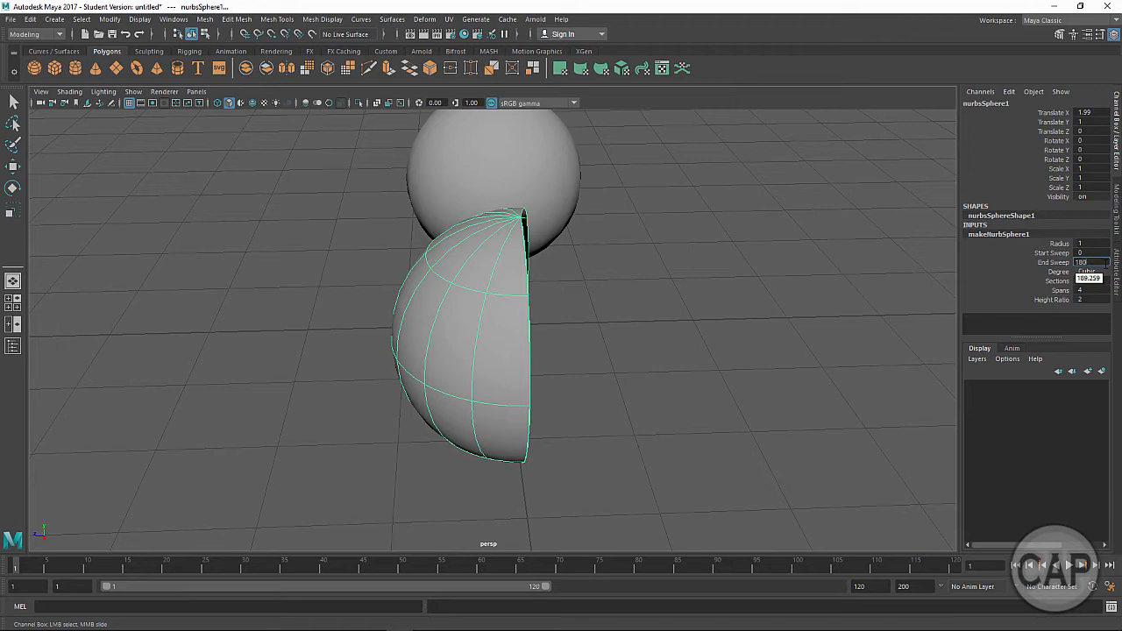
{"action": "key", "text": "Return"}
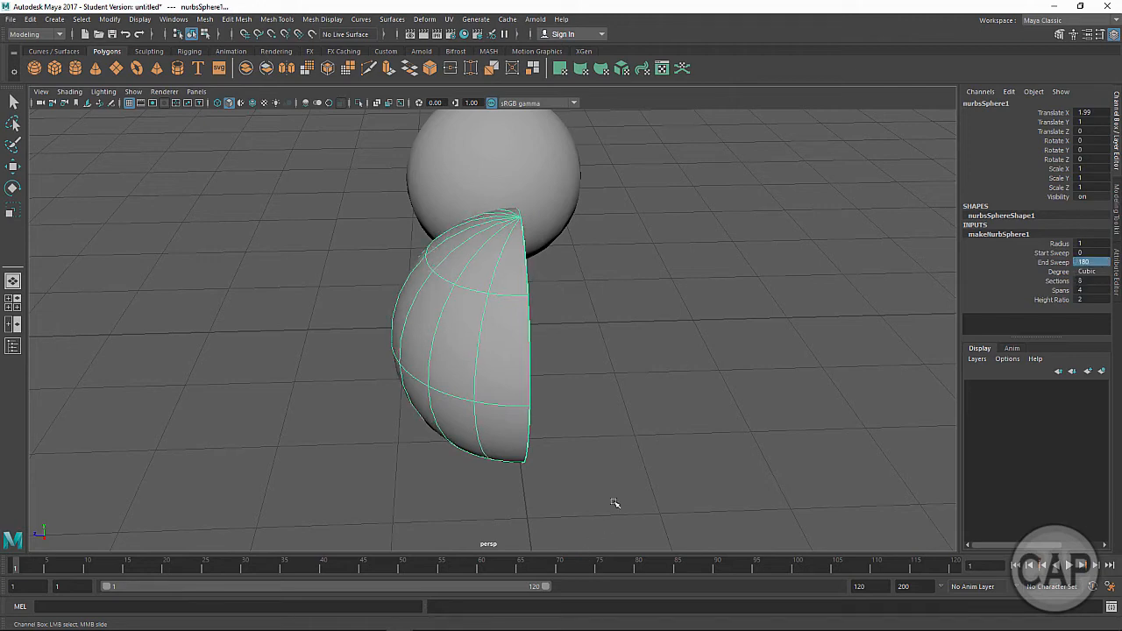
{"action": "left_click_drag", "start_coordinate": [613, 503], "coordinate": [511, 443], "text": "alt"}
{"action": "left_click_drag", "start_coordinate": [520, 383], "coordinate": [501, 491], "text": "alt"}
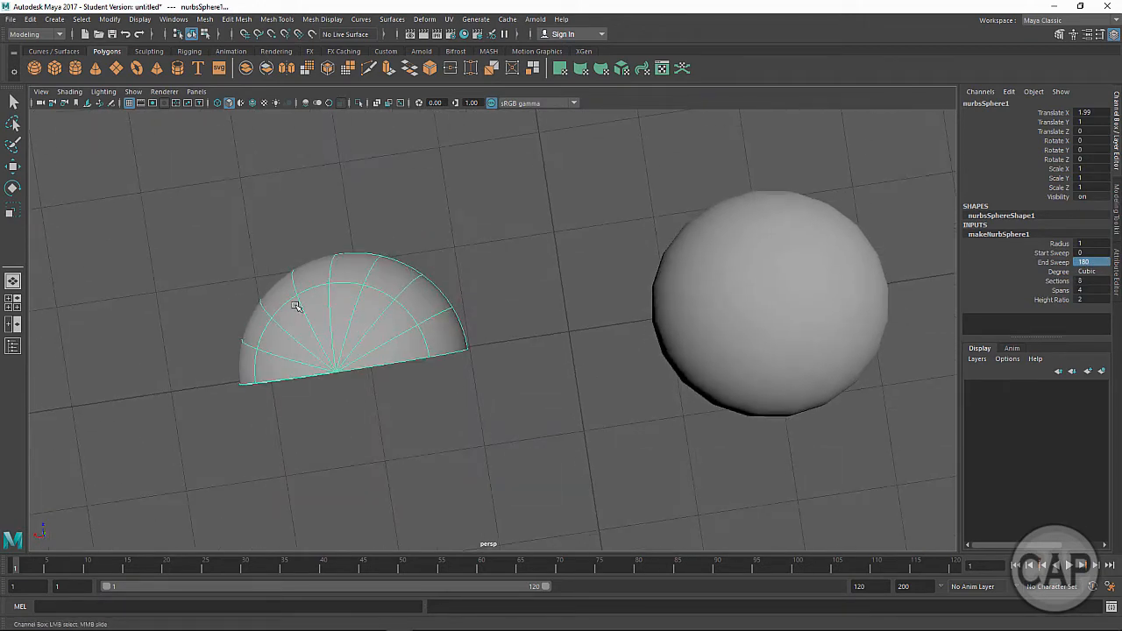
{"action": "left_click_drag", "start_coordinate": [402, 365], "coordinate": [413, 341], "text": "alt"}
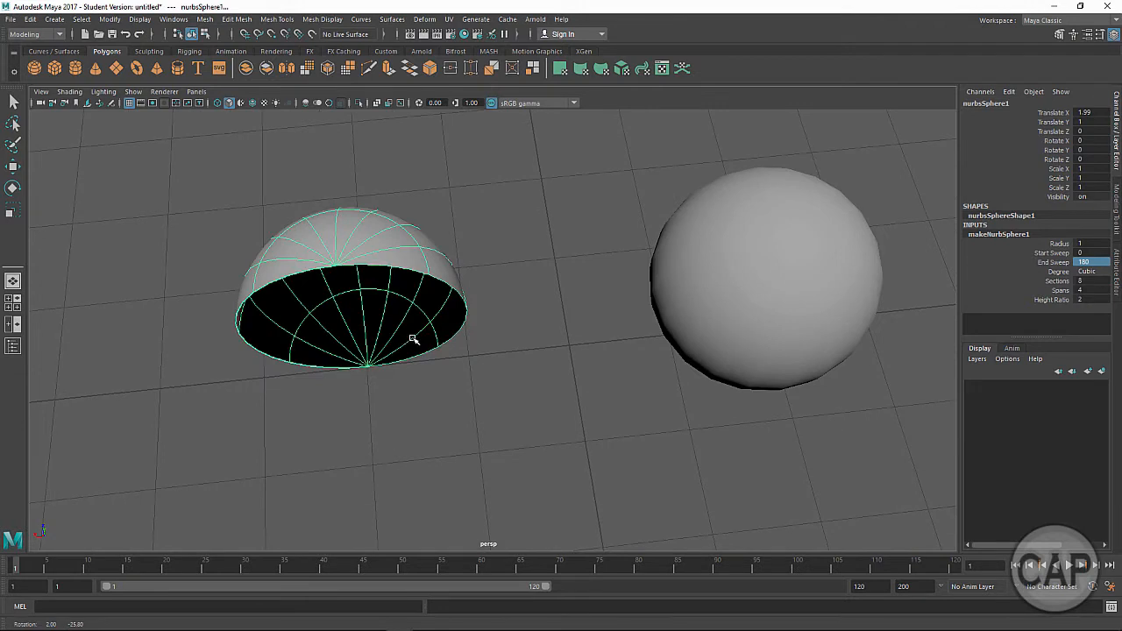
Set the NURBS sphere's End Sweep to 360
{"action": "double_click", "coordinate": [1096, 262]}
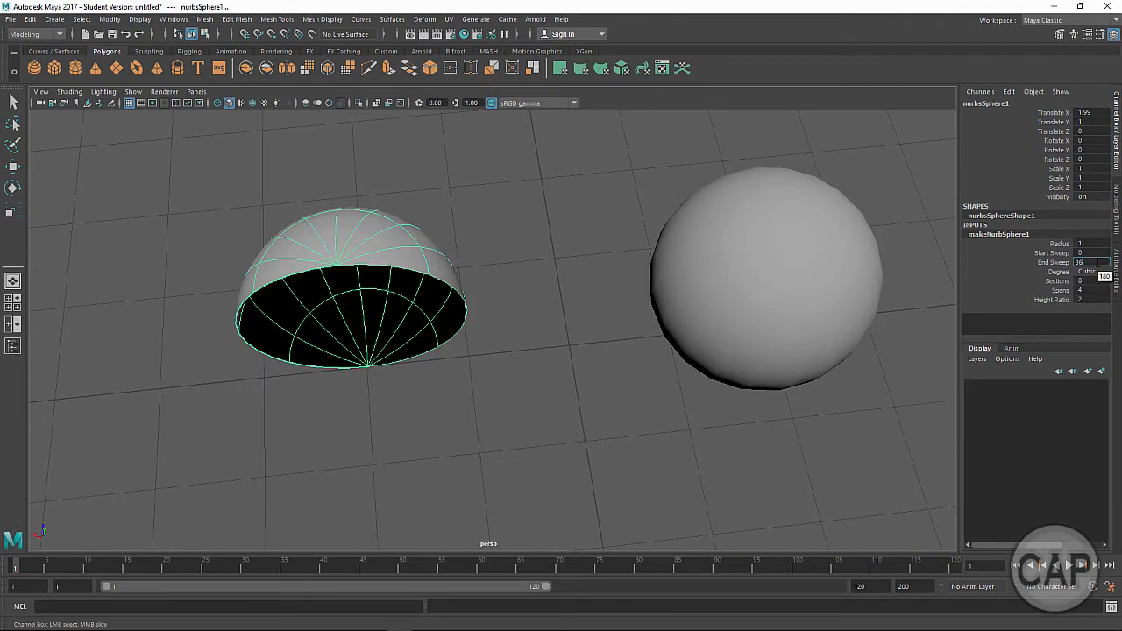
{"action": "type", "text": "360"}
{"action": "key", "text": "Return"}
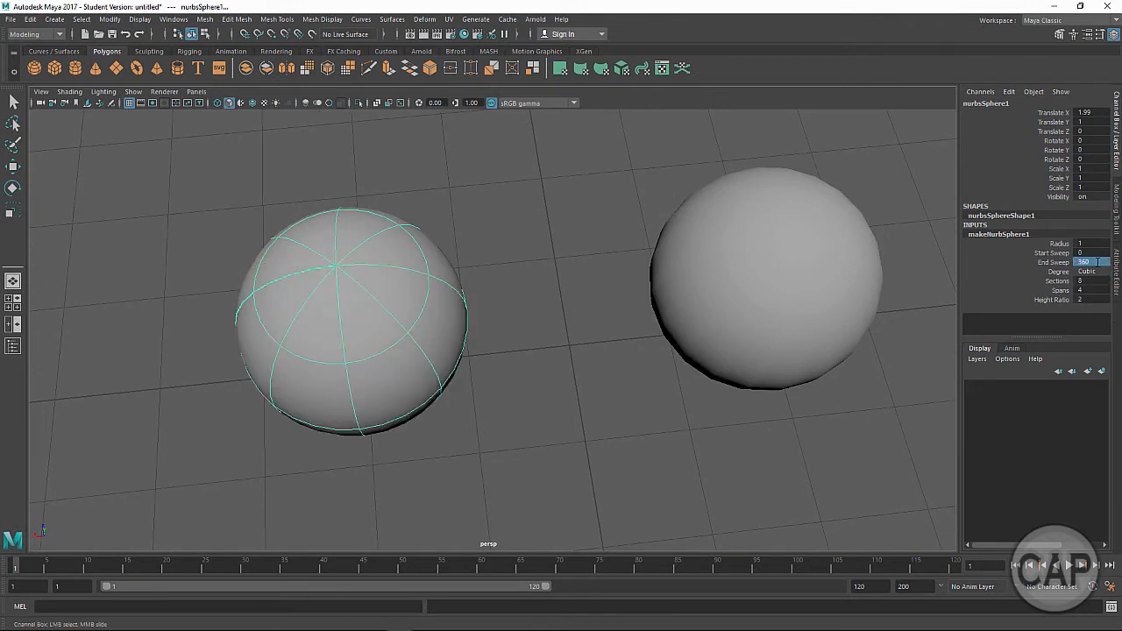
Switch the NURBS sphere to control vertex mode and examine its control vertices up close
{"action": "left_click_drag", "start_coordinate": [692, 423], "coordinate": [746, 450], "text": "alt"}
{"action": "right_click", "coordinate": [707, 353]}
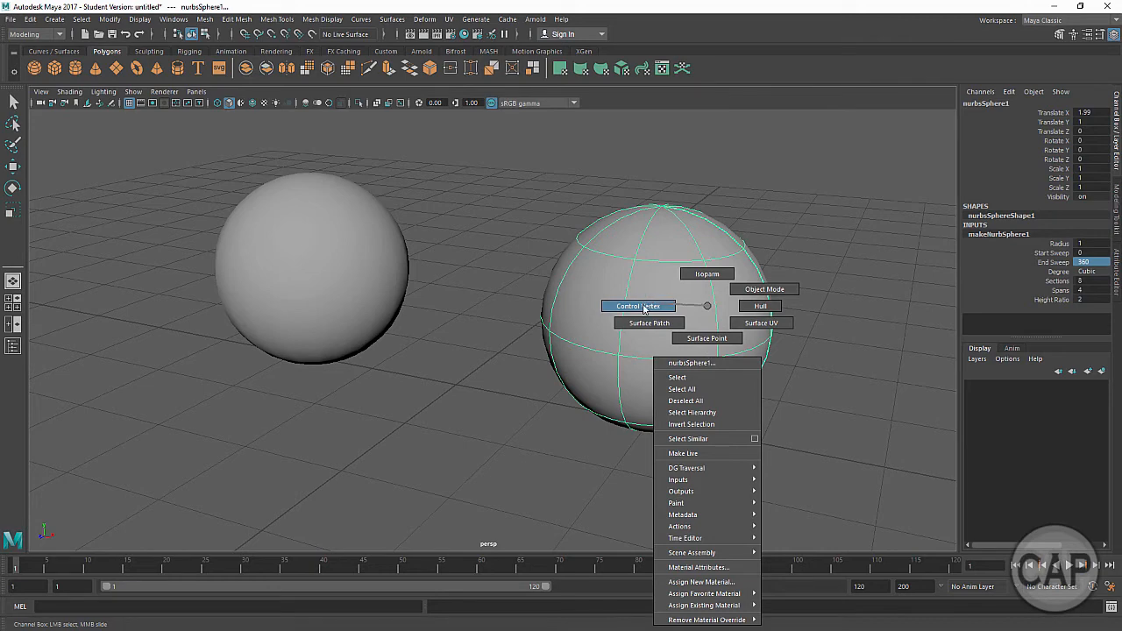
{"action": "right_click_drag", "start_coordinate": [641, 311], "coordinate": [641, 310]}
{"action": "right_click_drag", "start_coordinate": [574, 327], "coordinate": [774, 339], "text": "alt"}
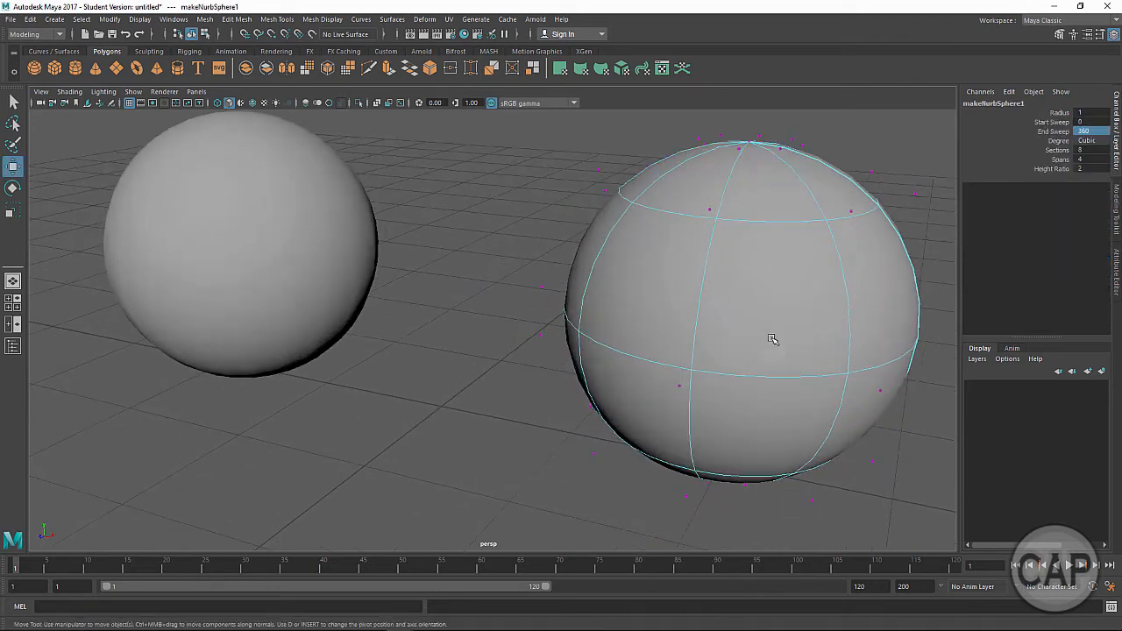
{"action": "middle_click_drag", "start_coordinate": [774, 338], "coordinate": [658, 344], "text": "alt"}
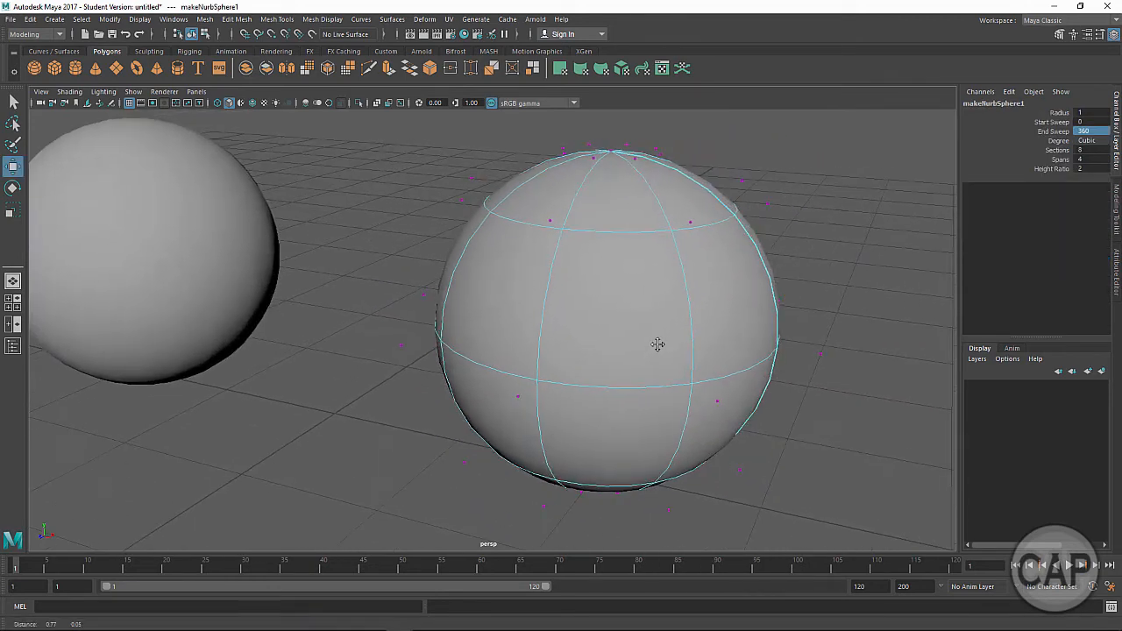
Show the polygon sphere's vertices for comparison with the NURBS sphere
{"action": "left_click", "coordinate": [171, 245]}
{"action": "right_click_drag", "start_coordinate": [171, 245], "coordinate": [136, 247]}
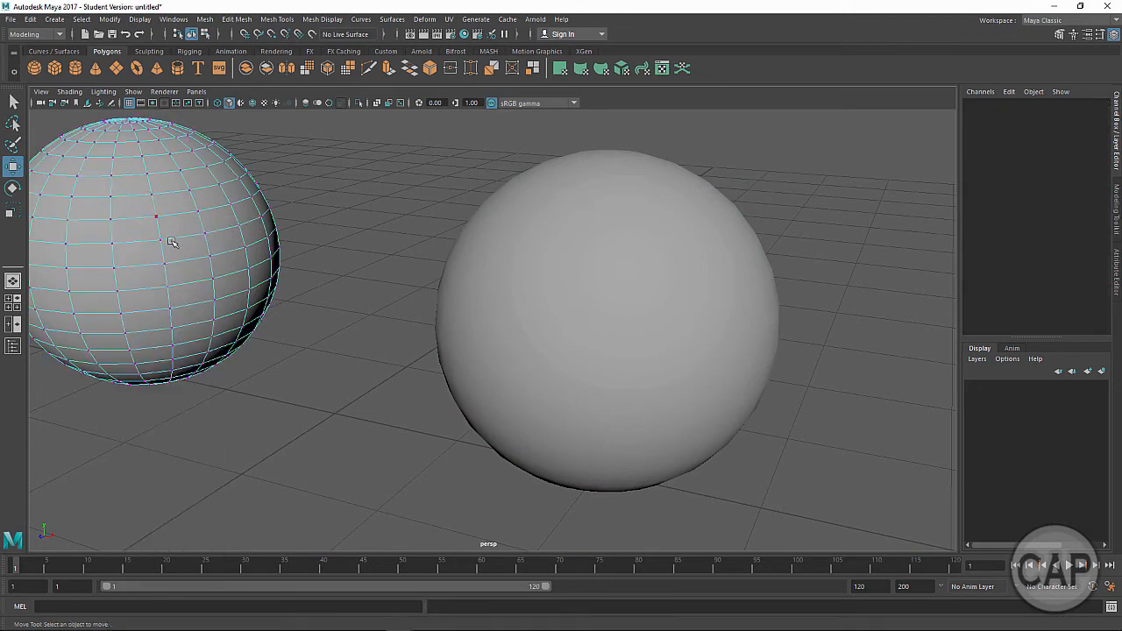
{"action": "middle_click_drag", "start_coordinate": [191, 246], "coordinate": [387, 282], "text": "alt"}
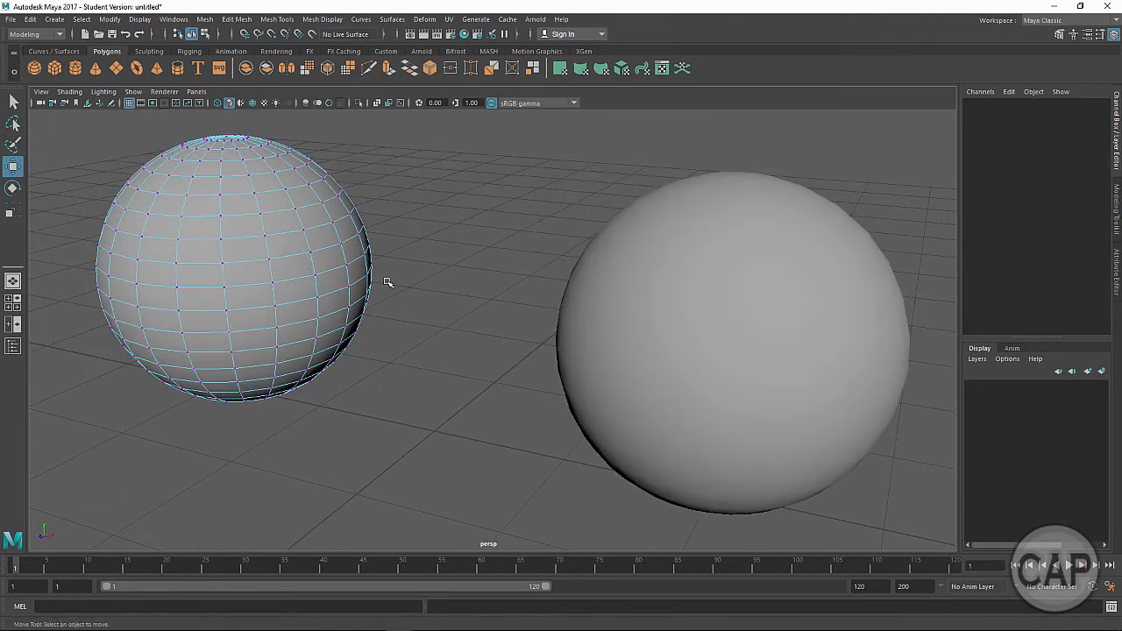
Select the NURBS sphere again, show its control vertices and compare their layout with the polygon sphere's mesh
{"action": "left_click", "coordinate": [744, 338]}
{"action": "right_click", "coordinate": [744, 339], "text": "shift"}
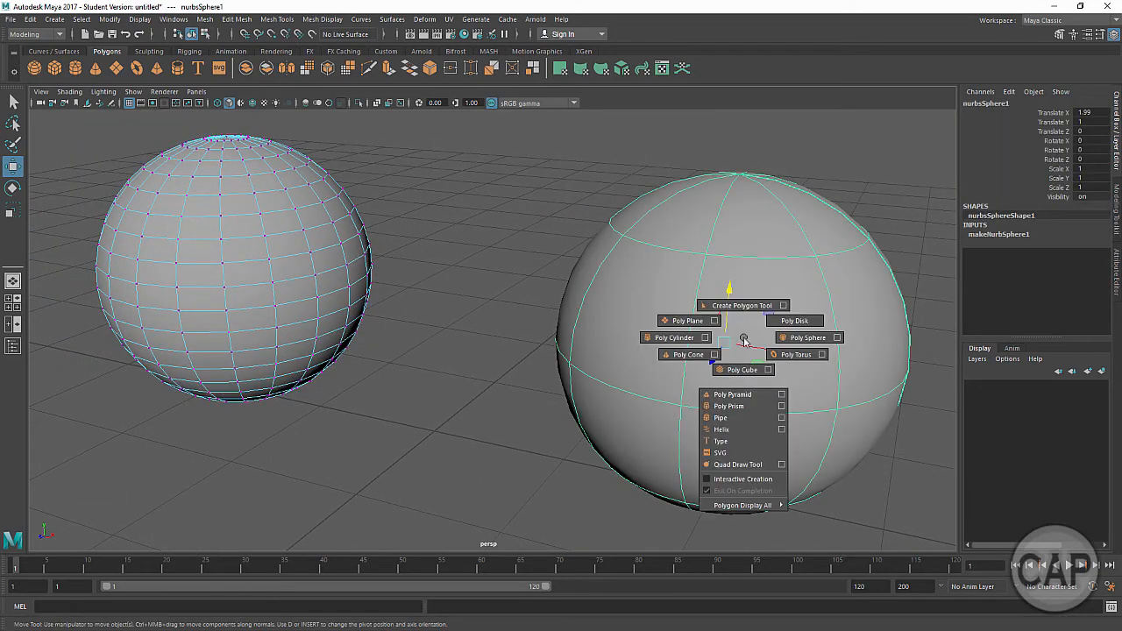
{"action": "right_click_drag", "start_coordinate": [744, 338], "coordinate": [732, 315]}
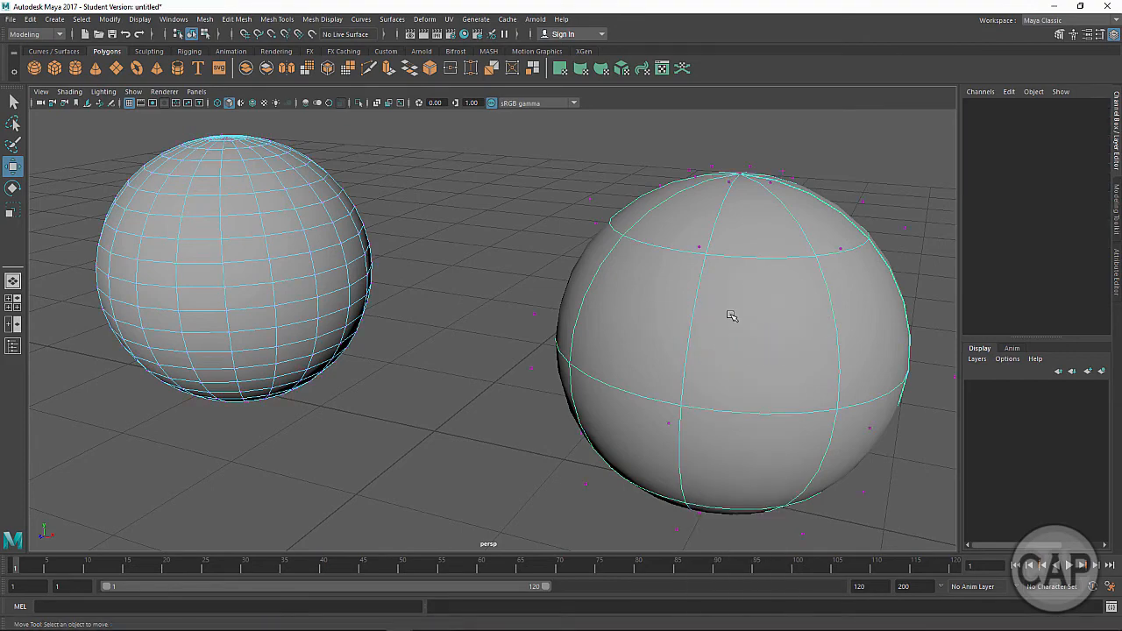
{"action": "left_click_drag", "start_coordinate": [463, 404], "coordinate": [491, 433], "text": "alt"}
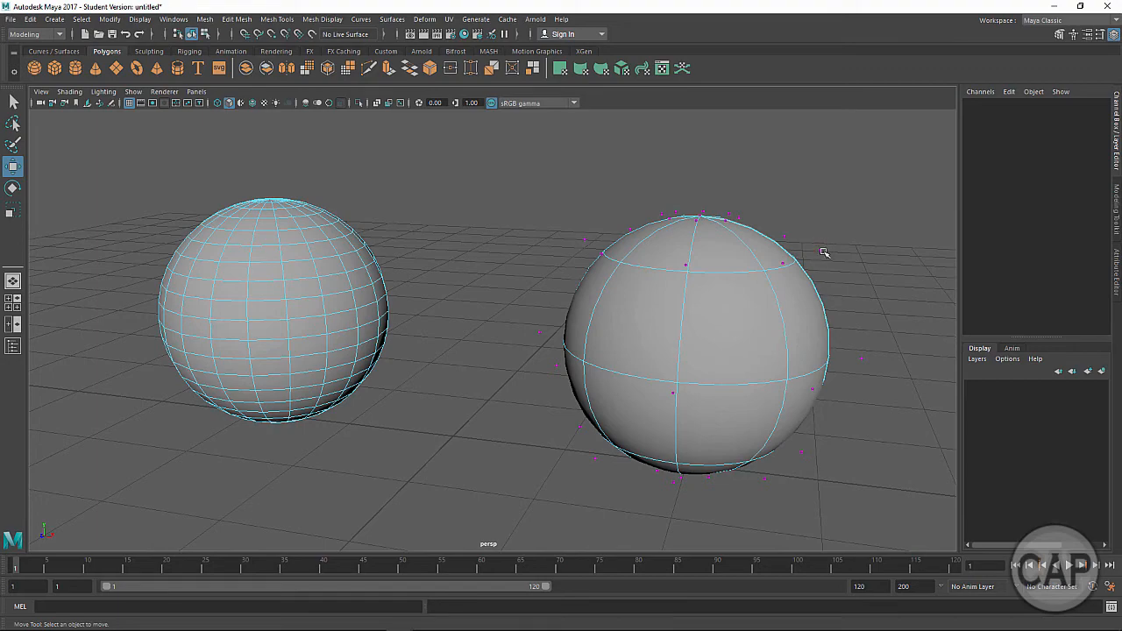
{"action": "mouse_move", "coordinate": [610, 339]}
{"action": "left_mouse_down", "text": "alt"}
{"action": "mouse_move", "coordinate": [576, 313]}
{"action": "mouse_move", "coordinate": [606, 320]}
{"action": "mouse_move", "coordinate": [596, 328]}
{"action": "left_mouse_up", "text": "alt"}
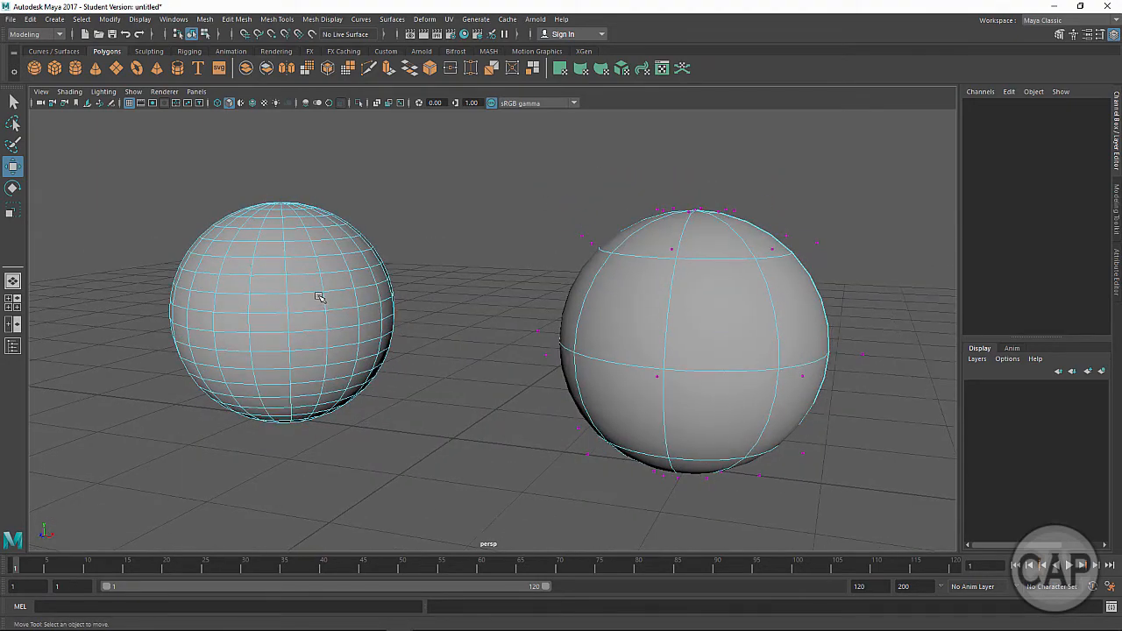
In vertex mode, select a single vertex on the polygon sphere's upper side and pull it outward into a spike
{"action": "right_click_drag", "start_coordinate": [288, 293], "coordinate": [433, 291]}
{"action": "left_click", "coordinate": [298, 277]}
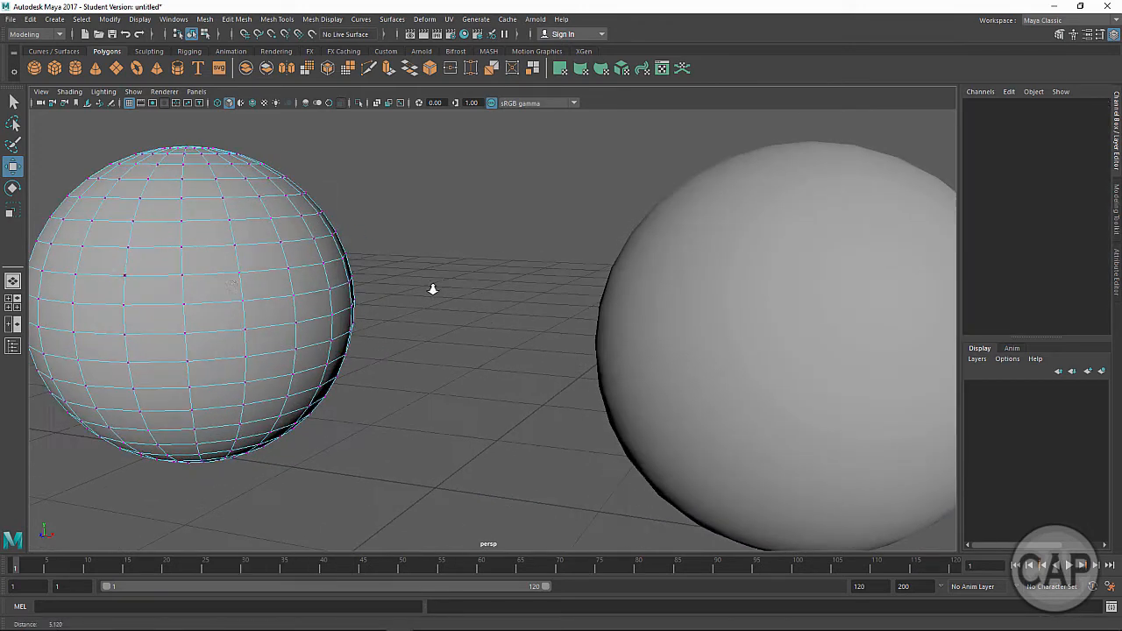
{"action": "middle_click_drag", "start_coordinate": [245, 274], "coordinate": [339, 370], "text": "alt"}
{"action": "left_click", "coordinate": [452, 239]}
{"action": "right_click_drag", "start_coordinate": [338, 370], "coordinate": [437, 343], "text": "alt"}
{"action": "left_click_drag", "start_coordinate": [411, 321], "coordinate": [381, 267]}
{"action": "left_click_drag", "start_coordinate": [369, 310], "coordinate": [96, 344], "text": "alt"}
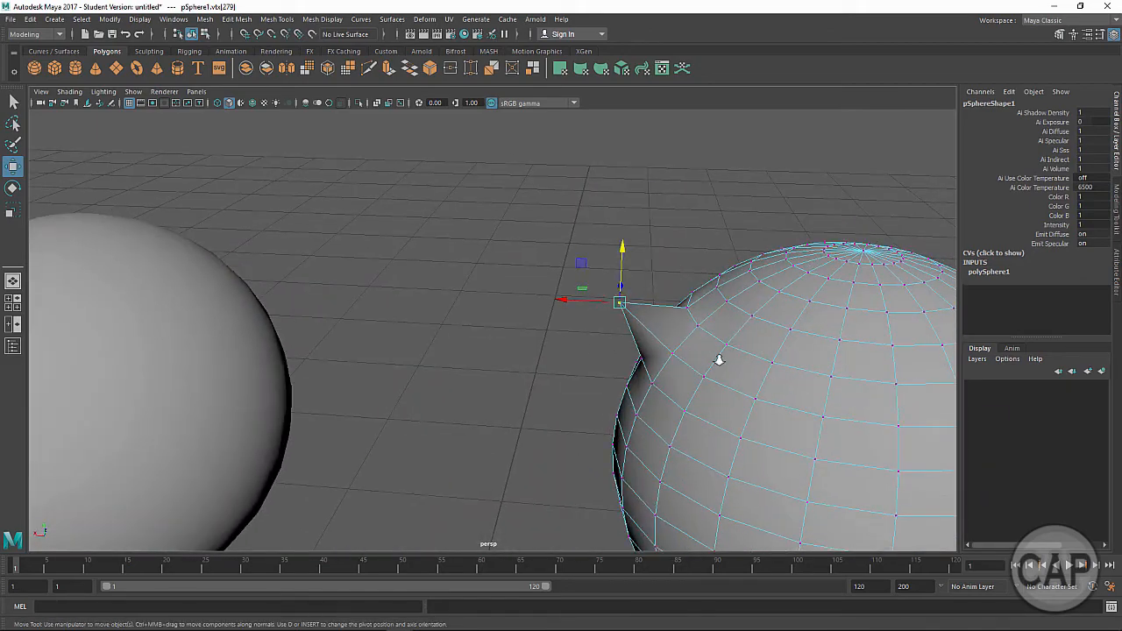
In control vertex mode, select a control vertex on the NURBS sphere's upper side and pull it outward and up
{"action": "left_click_drag", "start_coordinate": [719, 359], "coordinate": [608, 343], "text": "alt"}
{"action": "left_click", "coordinate": [800, 372]}
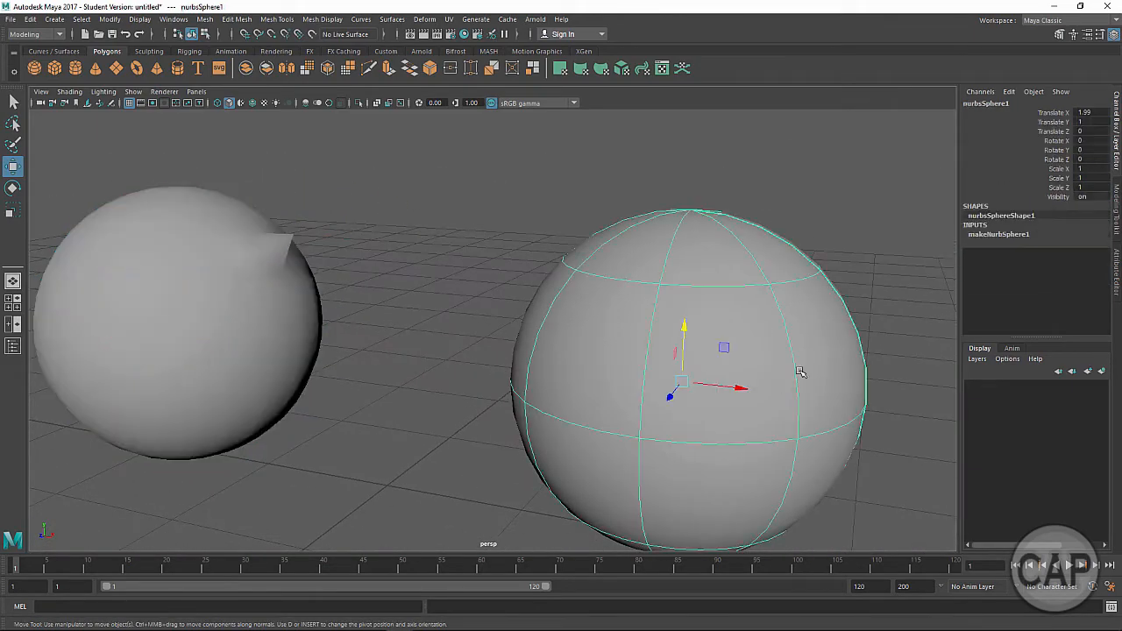
{"action": "left_click_drag", "start_coordinate": [800, 372], "coordinate": [633, 320], "text": "alt"}
{"action": "right_click_drag", "start_coordinate": [633, 319], "coordinate": [609, 309]}
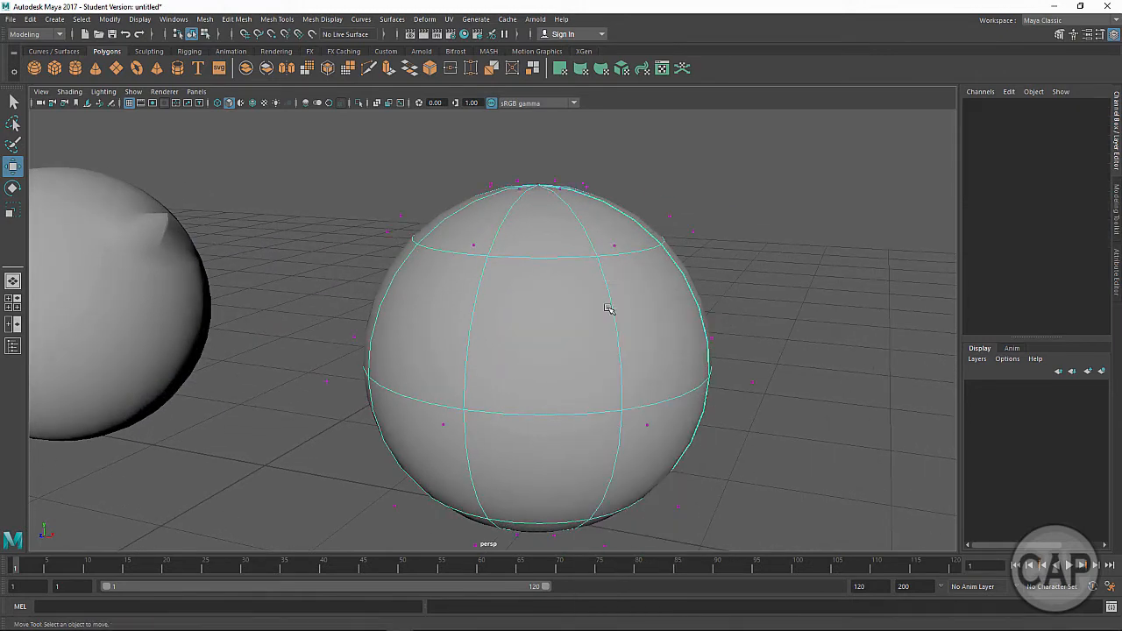
{"action": "left_click", "coordinate": [670, 217]}
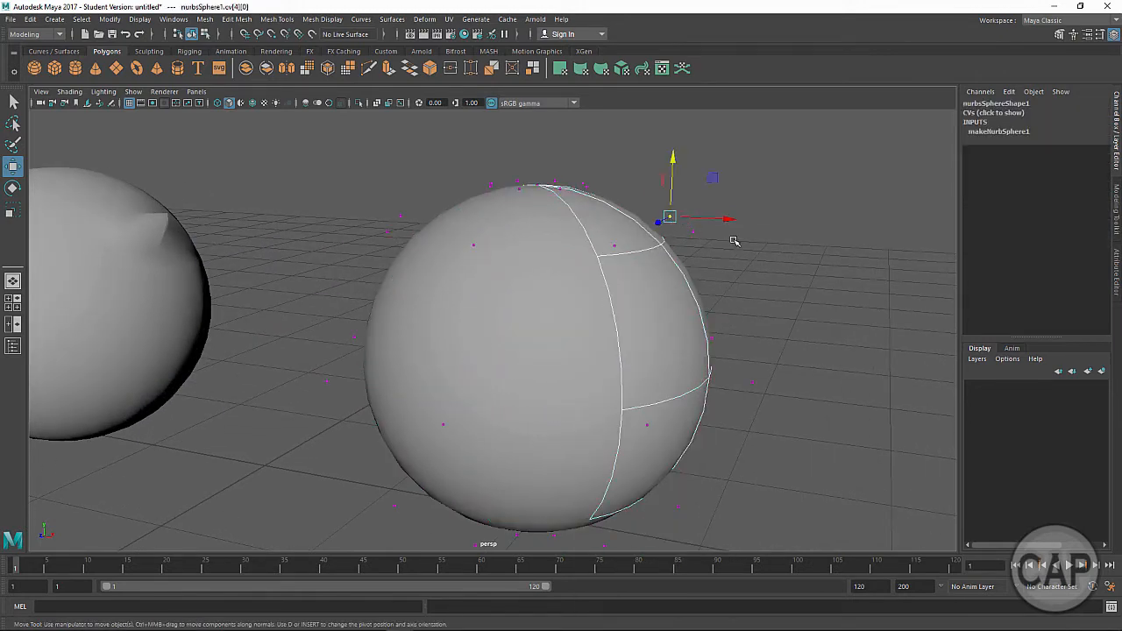
{"action": "left_click_drag", "start_coordinate": [671, 216], "coordinate": [769, 170]}
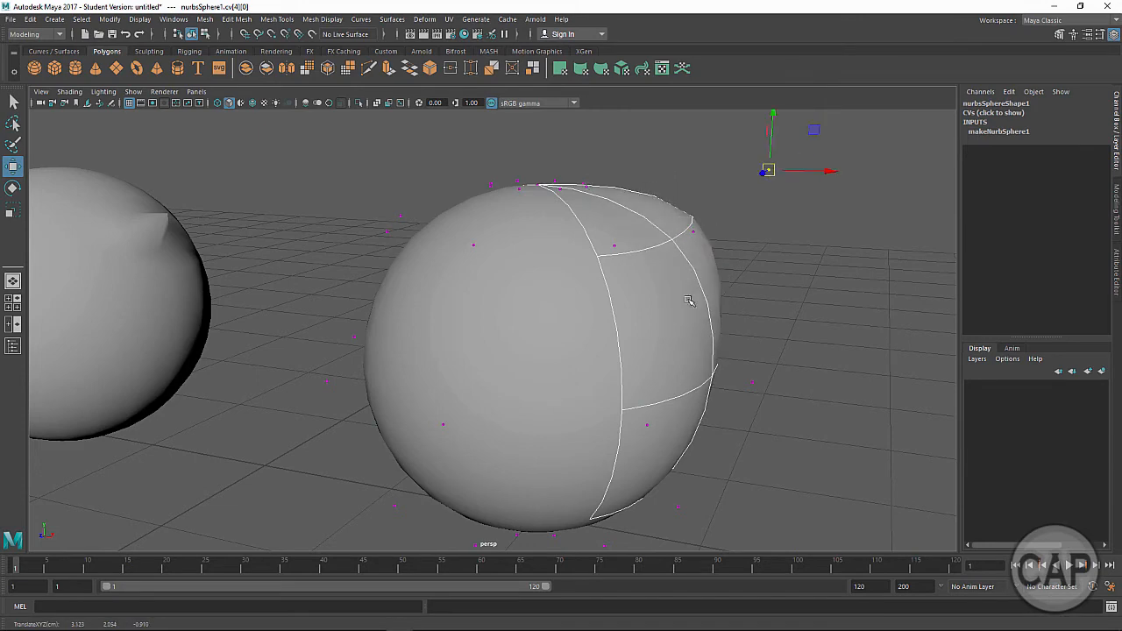
{"action": "left_click_drag", "start_coordinate": [691, 301], "coordinate": [587, 314], "text": "alt"}
{"action": "left_click_drag", "start_coordinate": [628, 276], "coordinate": [577, 292]}
Examine the NURBS sphere's surface around the moved control vertex and compare it with the polygon sphere's pulled vertex
{"action": "right_click_drag", "start_coordinate": [674, 352], "coordinate": [378, 318], "text": "alt"}
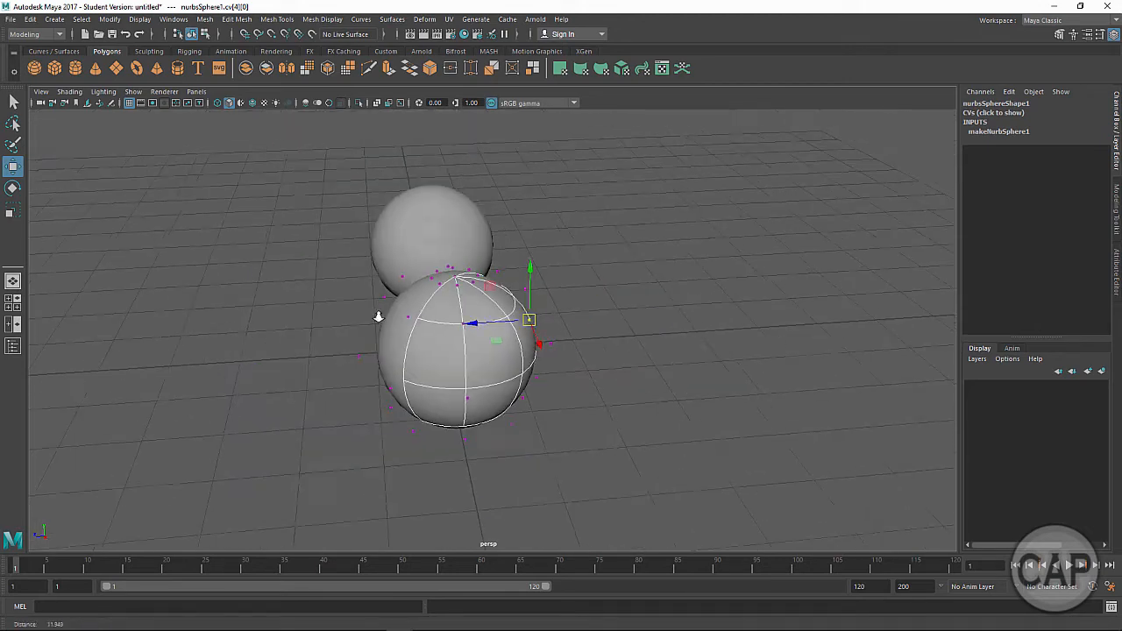
{"action": "left_click_drag", "start_coordinate": [307, 342], "coordinate": [461, 303], "text": "alt"}
{"action": "right_click_drag", "start_coordinate": [461, 303], "coordinate": [614, 325], "text": "alt"}
{"action": "middle_click_drag", "start_coordinate": [571, 336], "coordinate": [546, 348], "text": "alt"}
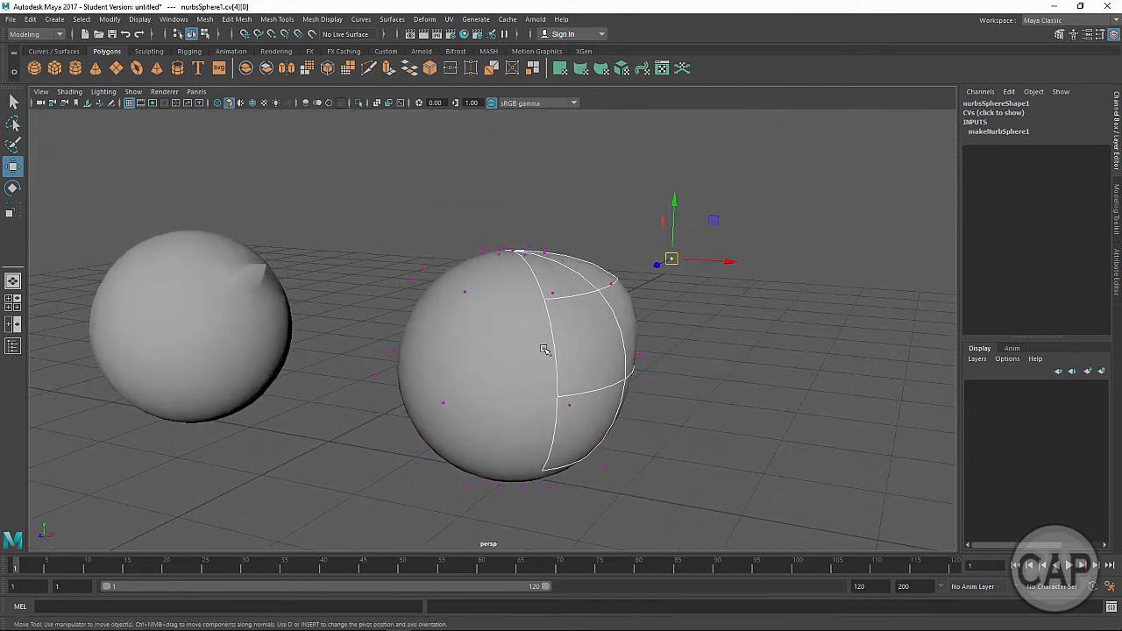
{"action": "left_click_drag", "start_coordinate": [546, 348], "coordinate": [570, 336], "text": "alt"}
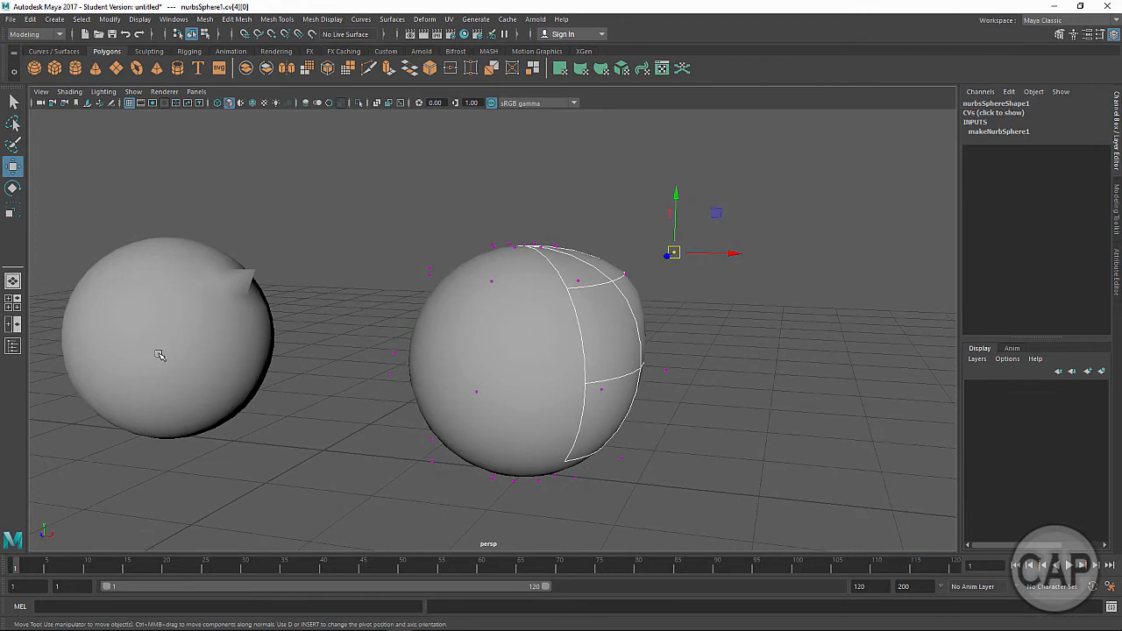
{"action": "left_click_drag", "start_coordinate": [661, 356], "coordinate": [614, 359], "text": "alt"}
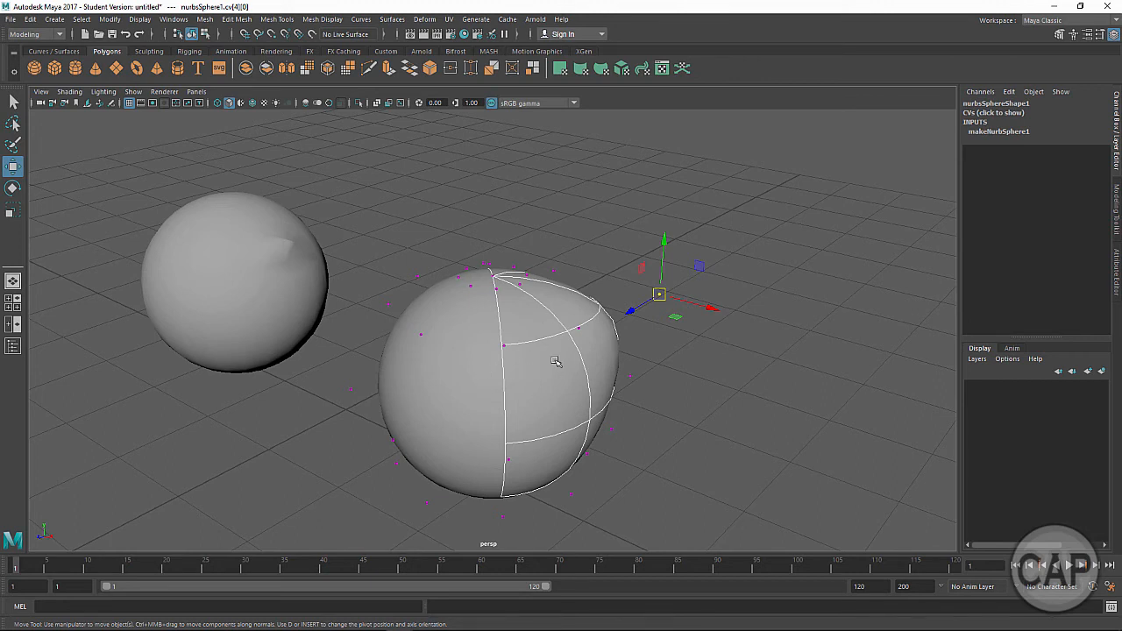
Return the NURBS sphere to object mode and select the polygon sphere to compare both deformed shapes
{"action": "right_click_drag", "start_coordinate": [515, 339], "coordinate": [574, 303]}
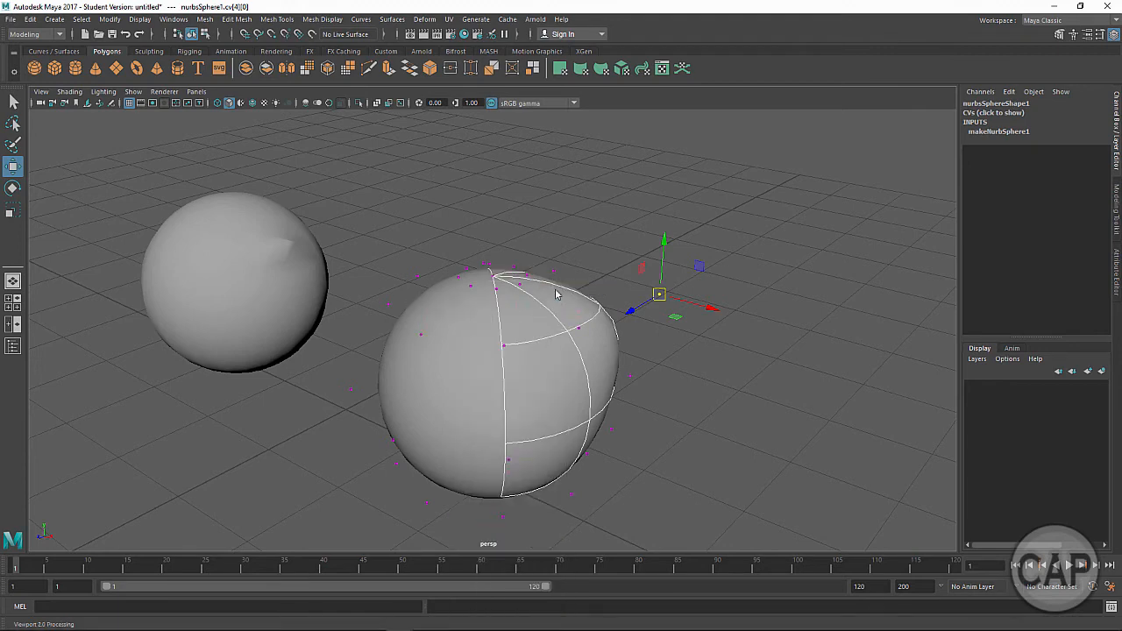
{"action": "left_click_drag", "start_coordinate": [489, 426], "coordinate": [411, 364], "text": "alt"}
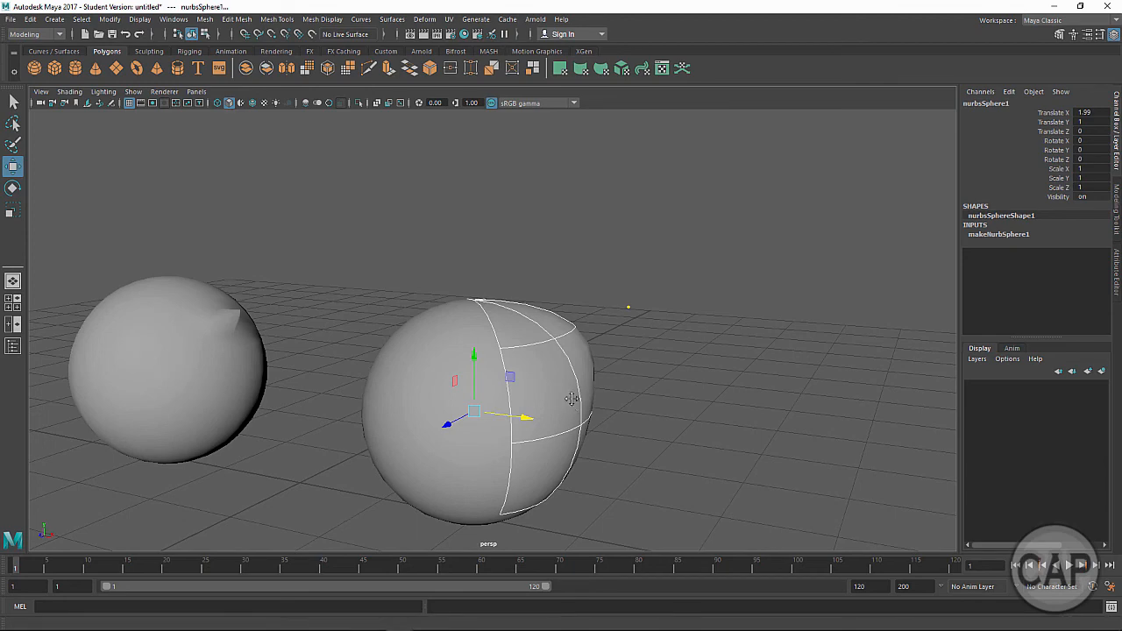
{"action": "left_click_drag", "start_coordinate": [532, 414], "coordinate": [522, 431], "text": "alt"}
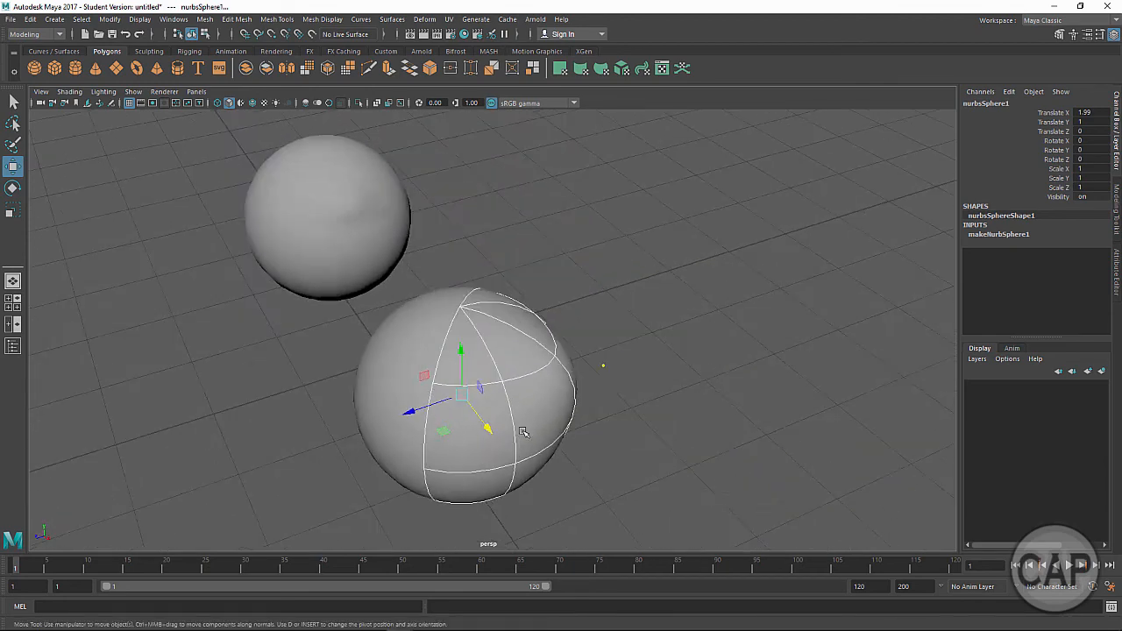
{"action": "left_click", "coordinate": [318, 249]}
{"action": "mouse_move", "coordinate": [273, 388]}
{"action": "left_mouse_down", "text": "alt"}
{"action": "mouse_move", "coordinate": [263, 489]}
{"action": "mouse_move", "coordinate": [388, 433]}
{"action": "mouse_move", "coordinate": [273, 396]}
{"action": "left_mouse_up", "text": "alt"}
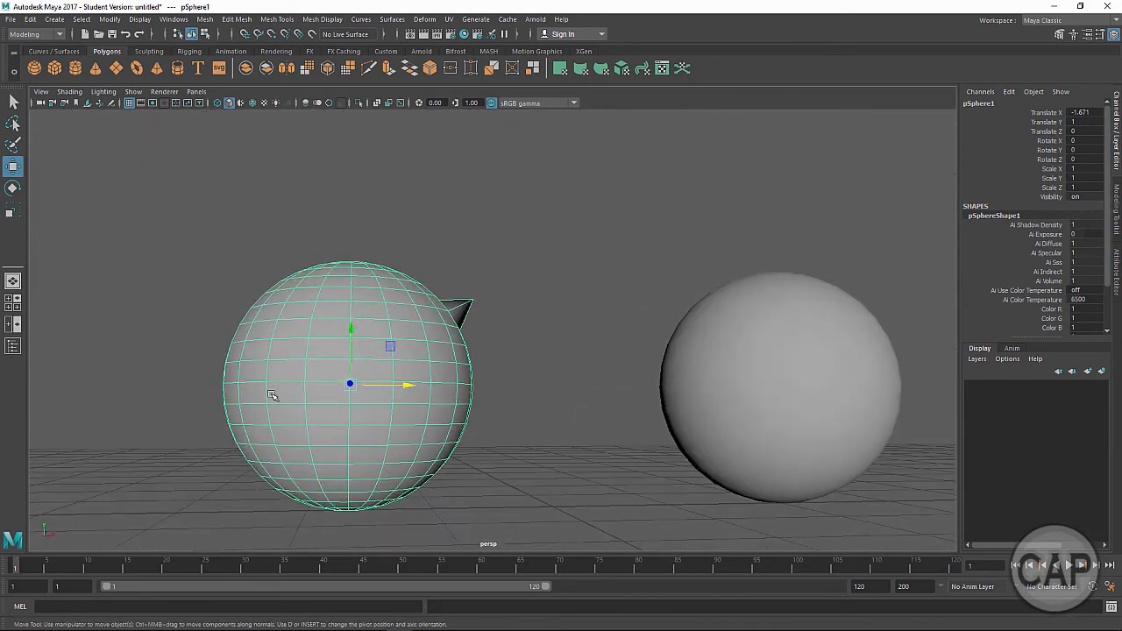
{"action": "left_click_drag", "start_coordinate": [676, 465], "coordinate": [394, 455], "text": "alt"}
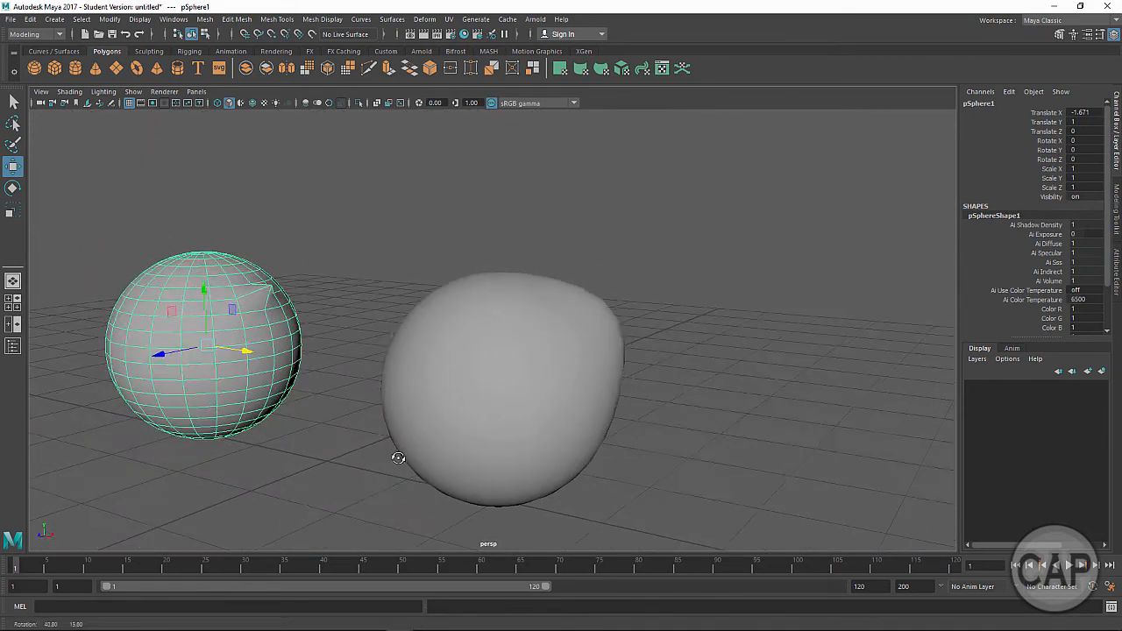
Switch the NURBS sphere to isoparm mode and try selecting its upper horizontal isoparm and other isoparms
{"action": "left_click", "coordinate": [553, 335]}
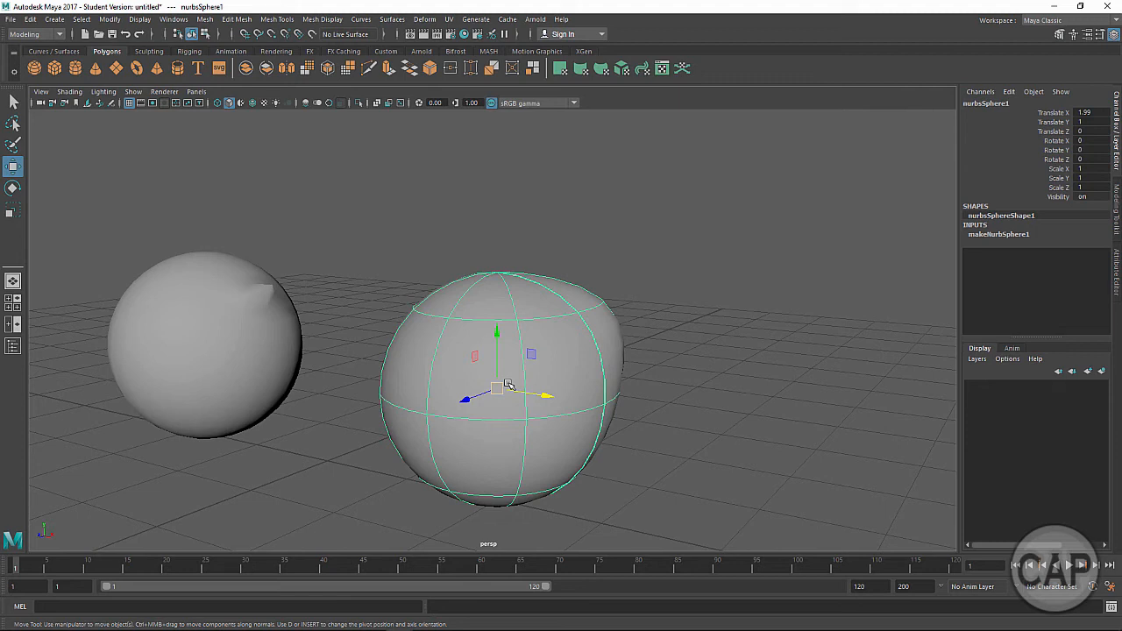
{"action": "right_click_drag", "start_coordinate": [509, 386], "coordinate": [514, 276]}
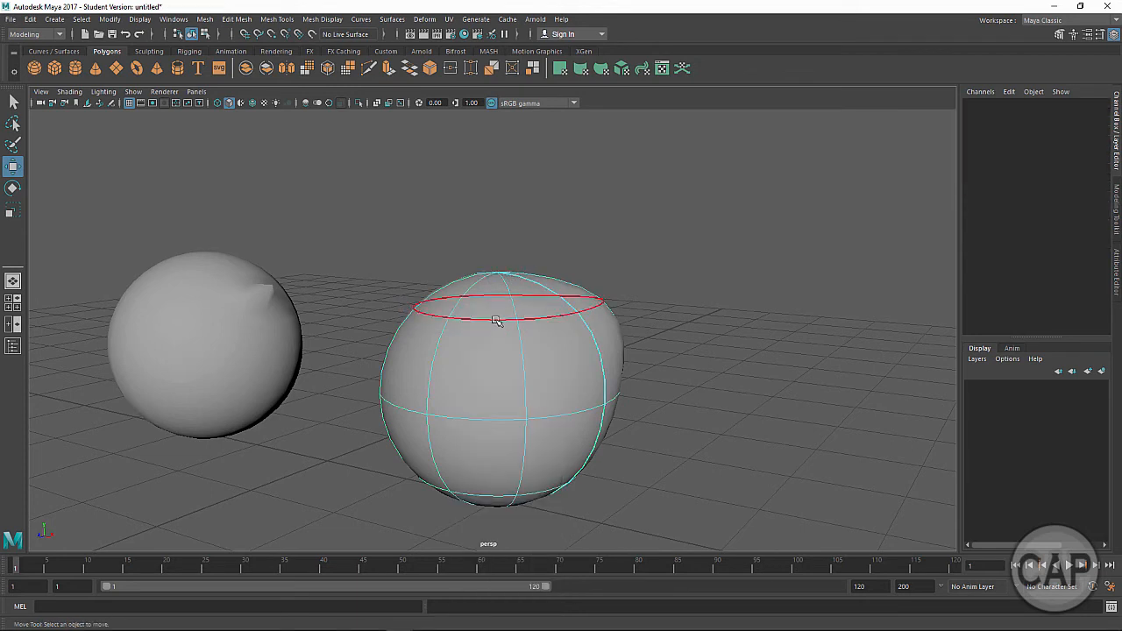
{"action": "left_click", "coordinate": [496, 321]}
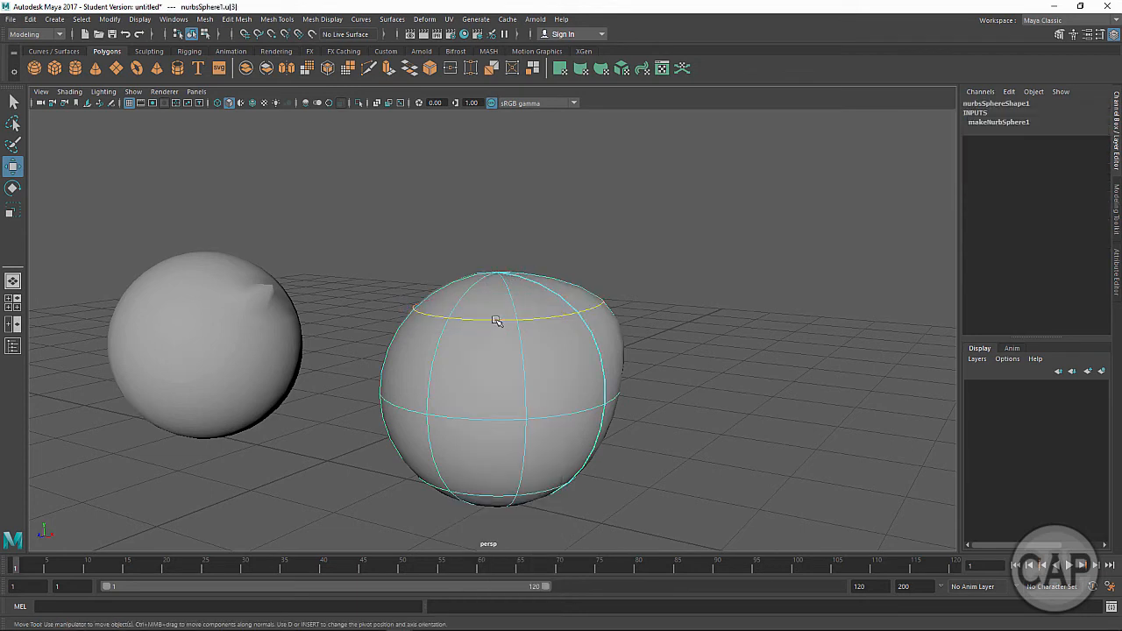
{"action": "left_click", "coordinate": [523, 396]}
{"action": "left_click", "coordinate": [466, 379]}
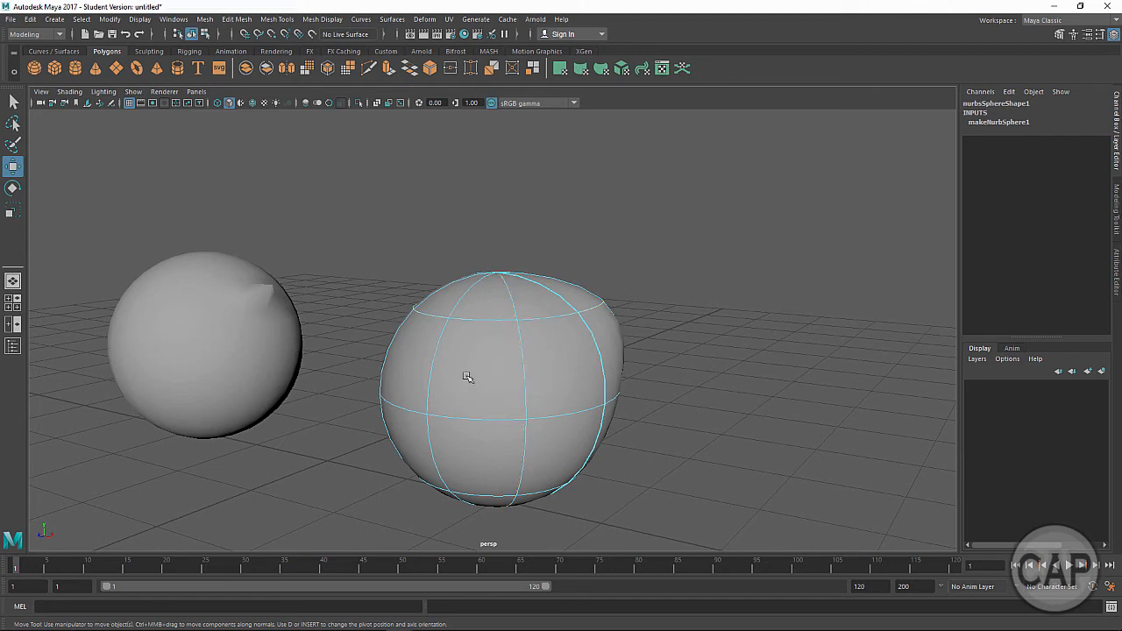
{"action": "left_click", "coordinate": [481, 322]}
In hull mode, select the NURBS sphere's upper hull ring and move it down along Y
{"action": "right_click_drag", "start_coordinate": [481, 306], "coordinate": [533, 306]}
{"action": "left_click", "coordinate": [540, 313]}
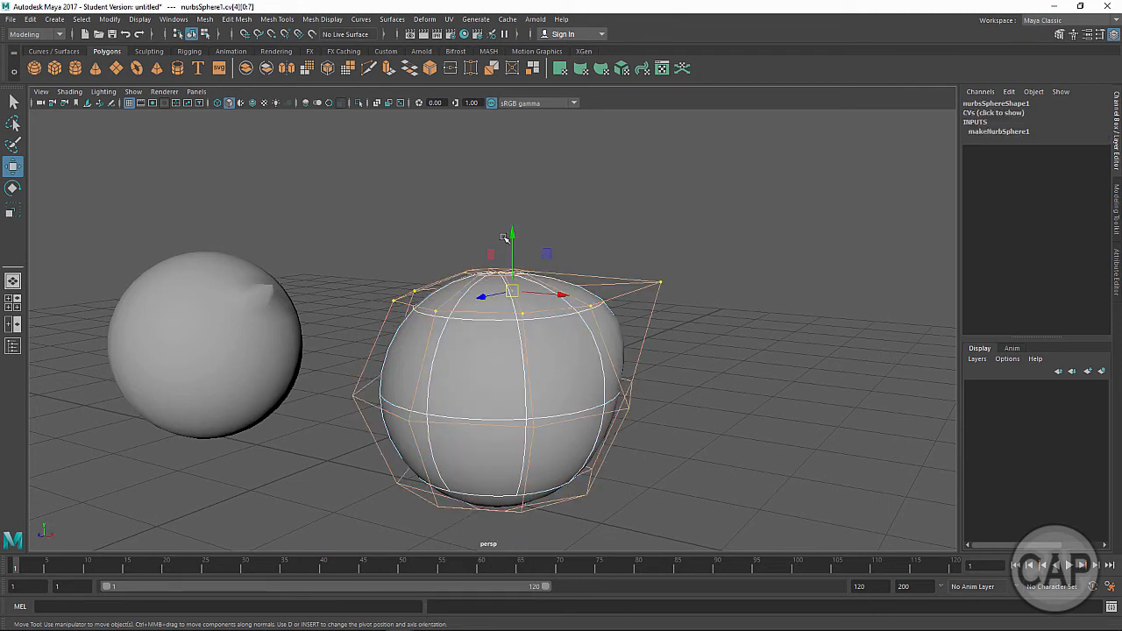
{"action": "left_click_drag", "start_coordinate": [505, 238], "coordinate": [473, 395]}
{"action": "left_click_drag", "start_coordinate": [515, 270], "coordinate": [515, 264]}
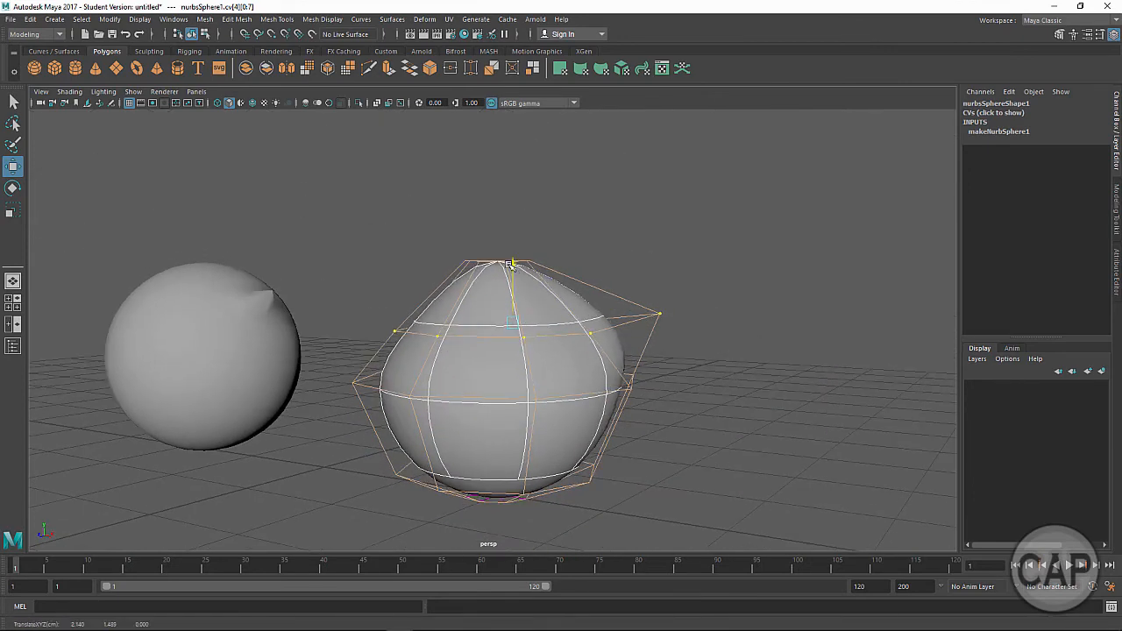
Scale the selected upper hull ring outward uniformly to widen the NURBS sphere's upper part
{"action": "key", "text": "e"}
{"action": "key", "text": "r"}
{"action": "left_click_drag", "start_coordinate": [510, 325], "coordinate": [600, 334]}
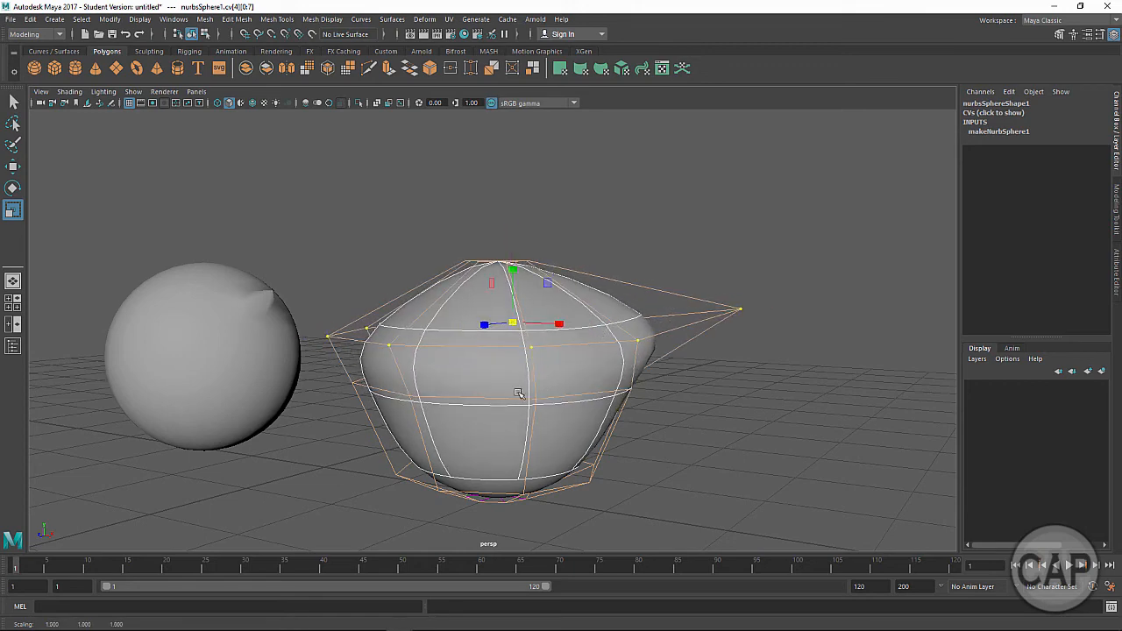
Examine the reshaped NURBS sphere with its control vertices shown and return it to object mode
{"action": "middle_click_drag", "start_coordinate": [521, 394], "coordinate": [608, 406], "text": "alt"}
{"action": "left_click_drag", "start_coordinate": [509, 346], "coordinate": [582, 391], "text": "alt"}
{"action": "right_click_drag", "start_coordinate": [601, 373], "coordinate": [547, 313]}
{"action": "left_click_drag", "start_coordinate": [547, 313], "coordinate": [553, 391], "text": "alt"}
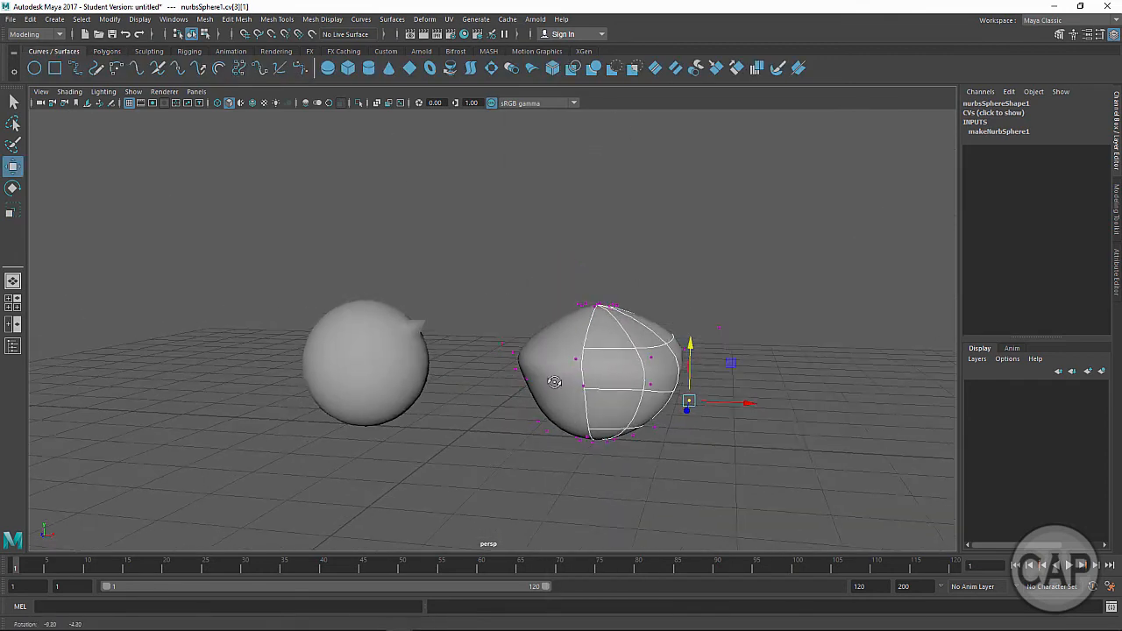
{"action": "middle_click_drag", "start_coordinate": [570, 378], "coordinate": [587, 371], "text": "alt"}
{"action": "right_click_drag", "start_coordinate": [626, 369], "coordinate": [683, 289]}
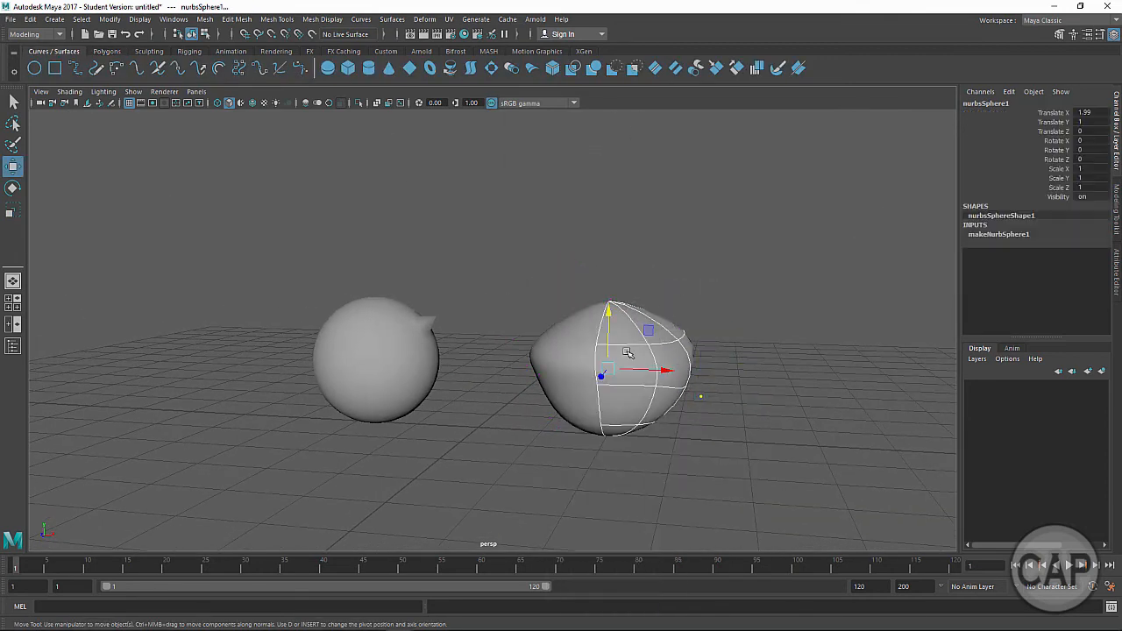
Delete the reshaped NURBS sphere and the polygon sphere
{"action": "key", "text": "Delete"}
{"action": "left_click", "coordinate": [413, 351]}
{"action": "key", "text": "Delete"}
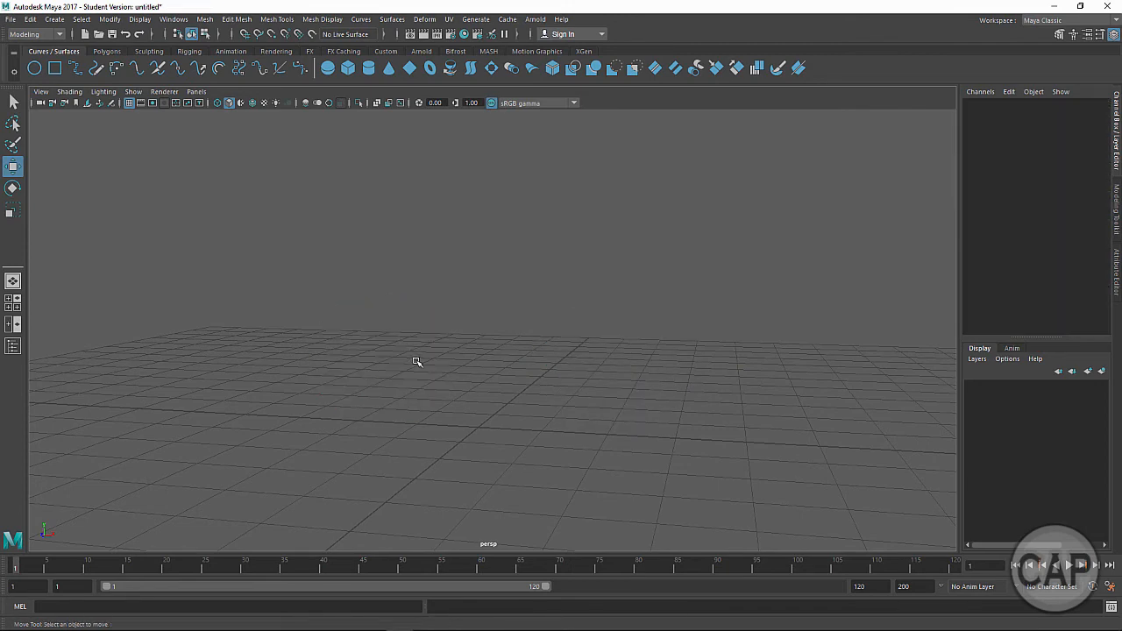
Create a polygon sphere, a polygon cube and a polygon cylinder at the grid's origin
{"action": "left_click_drag", "start_coordinate": [610, 441], "coordinate": [541, 393], "text": "alt"}
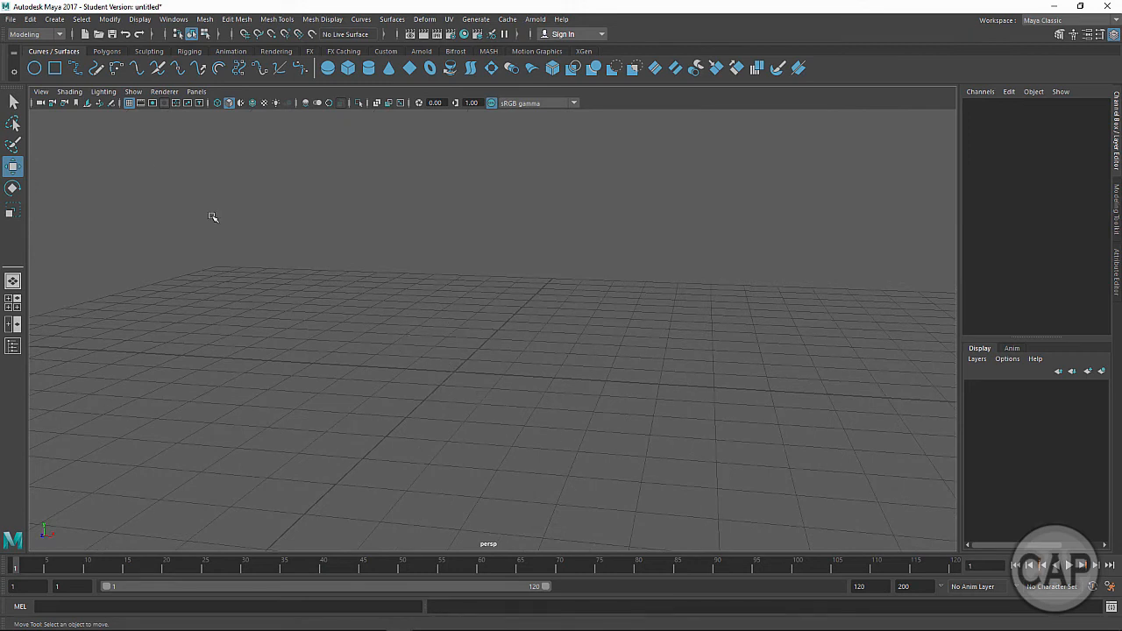
{"action": "left_click", "coordinate": [110, 50]}
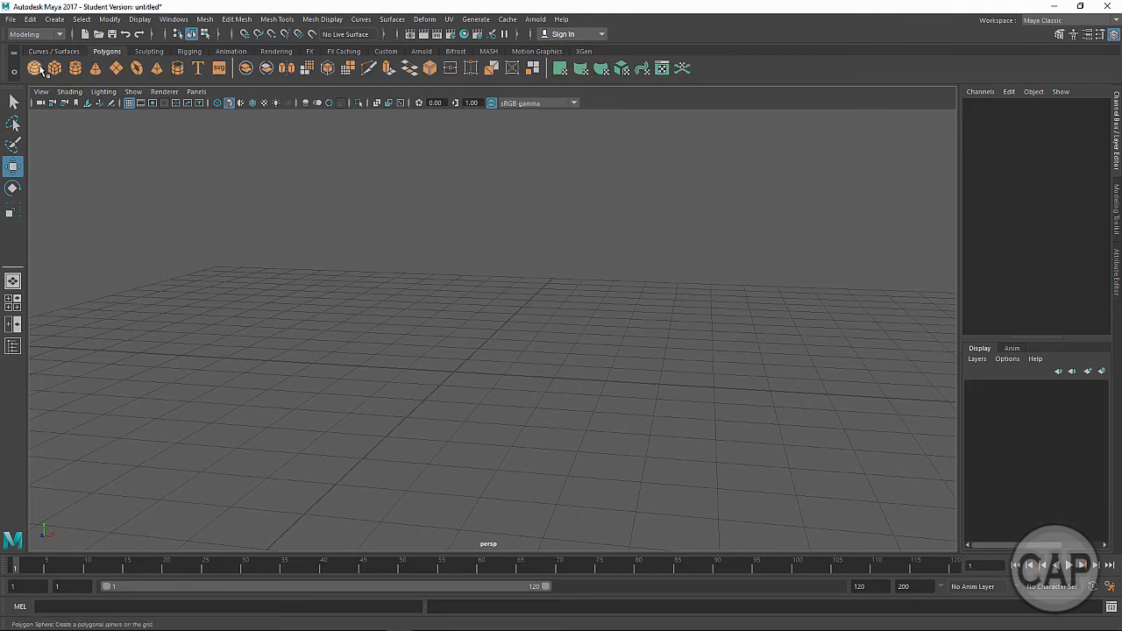
{"action": "left_click", "coordinate": [37, 69]}
{"action": "left_click", "coordinate": [77, 68]}
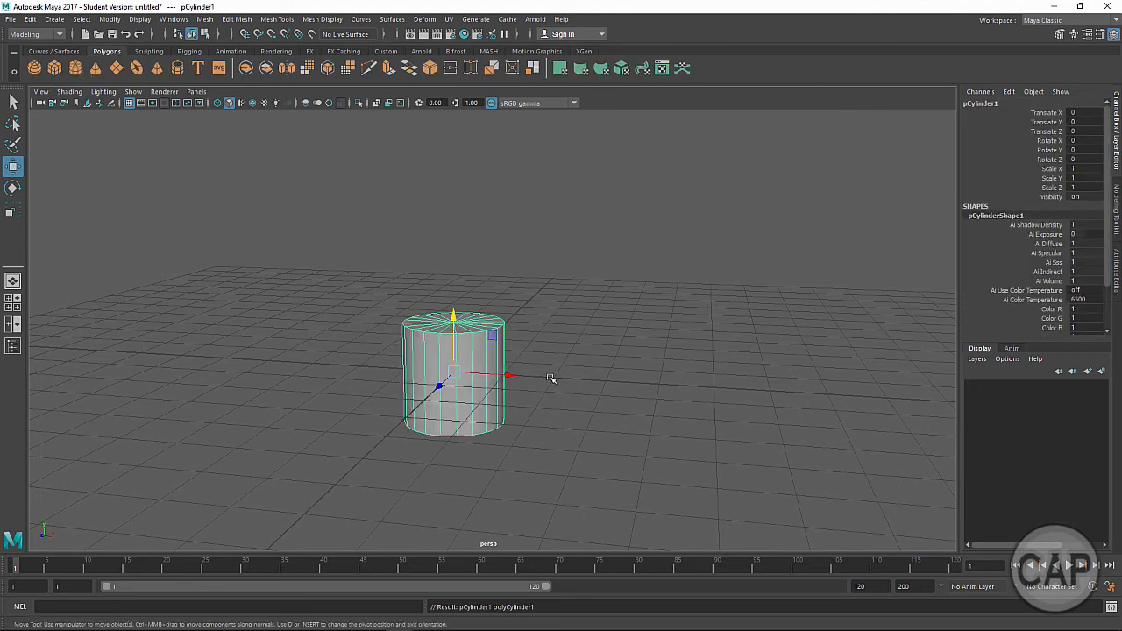
Separate the objects along X by moving the cylinder to about 2.871 and the sphere to about -2.708
{"action": "left_click_drag", "start_coordinate": [507, 373], "coordinate": [656, 383]}
{"action": "left_click", "coordinate": [479, 371]}
{"action": "left_click_drag", "start_coordinate": [507, 374], "coordinate": [353, 368]}
Select the cube and cylinder together with the sphere, and undo the last selection changes
{"action": "left_click", "coordinate": [435, 372]}
{"action": "left_click", "coordinate": [627, 387]}
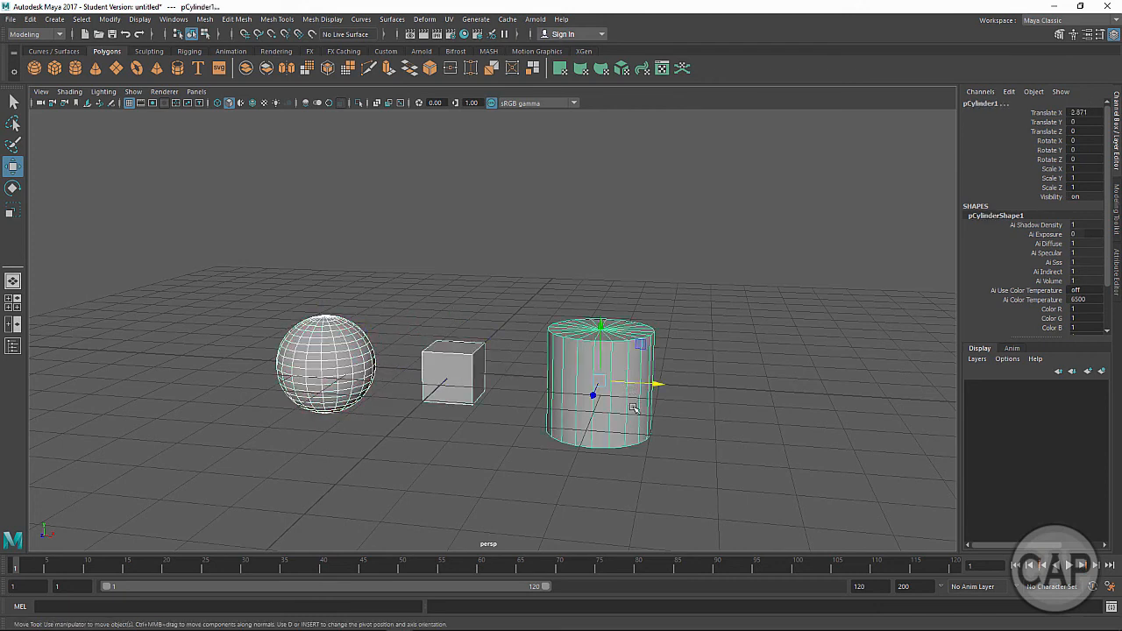
{"action": "key", "text": "ctrl+z"}
{"action": "key", "text": "ctrl+z"}
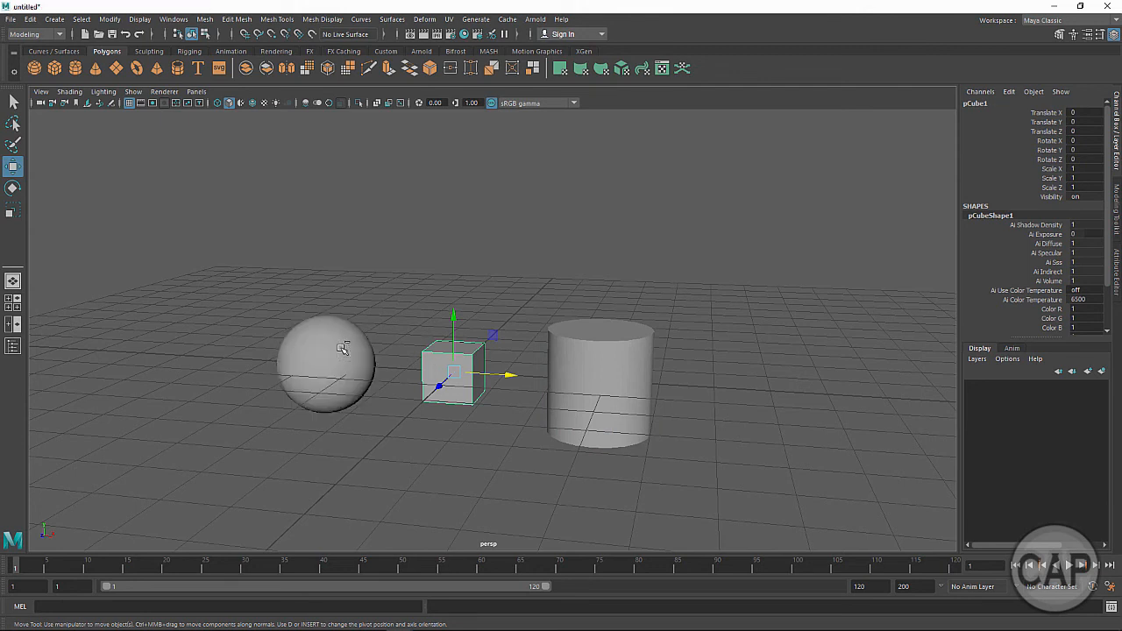
Add the cube, sphere and cylinder to one selection, and remove them again one by one, starting with the cylinder
{"action": "left_click", "coordinate": [464, 366], "text": "ctrl+shift"}
{"action": "left_click", "coordinate": [343, 356], "text": "ctrl+shift"}
{"action": "left_click", "coordinate": [581, 379], "text": "ctrl+shift"}
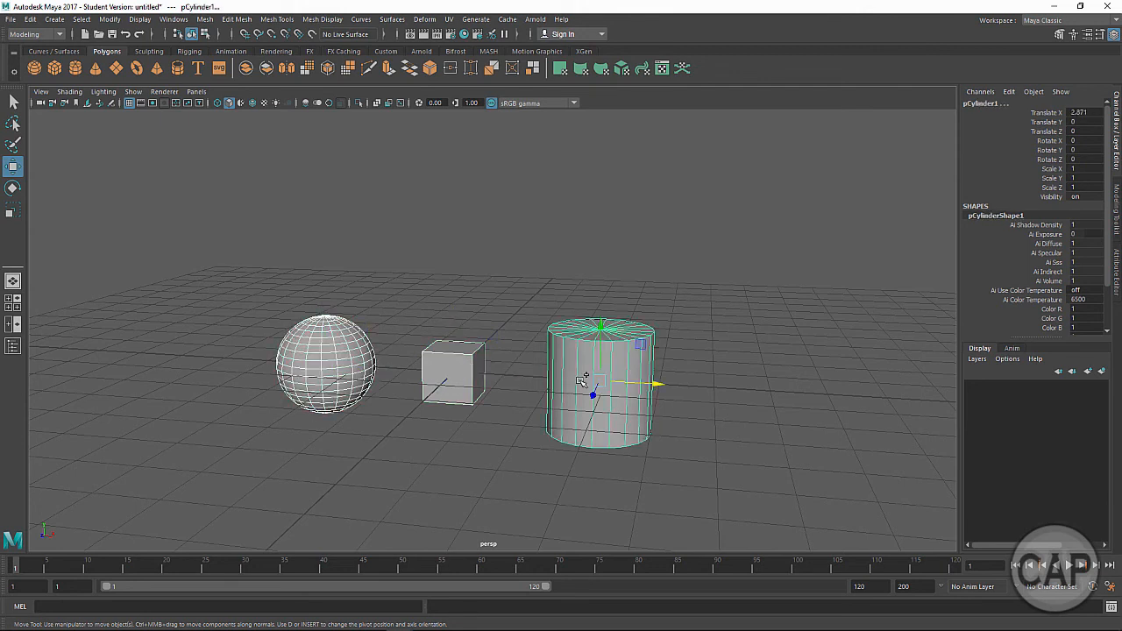
{"action": "left_click", "coordinate": [580, 382], "text": "ctrl"}
{"action": "left_click", "coordinate": [471, 369], "text": "ctrl"}
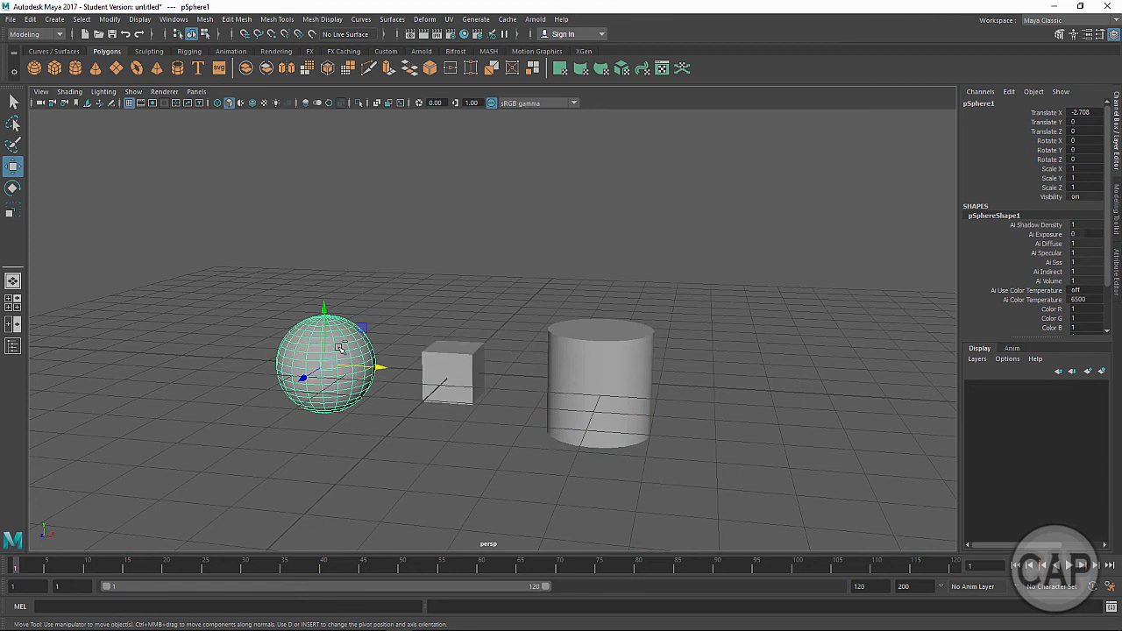
{"action": "left_click", "coordinate": [341, 348], "text": "ctrl"}
Select the sphere, cube and cylinder together with a marquee and shift their pivots down about 0.03 cm along Y
{"action": "left_click_drag", "start_coordinate": [301, 272], "coordinate": [677, 412]}
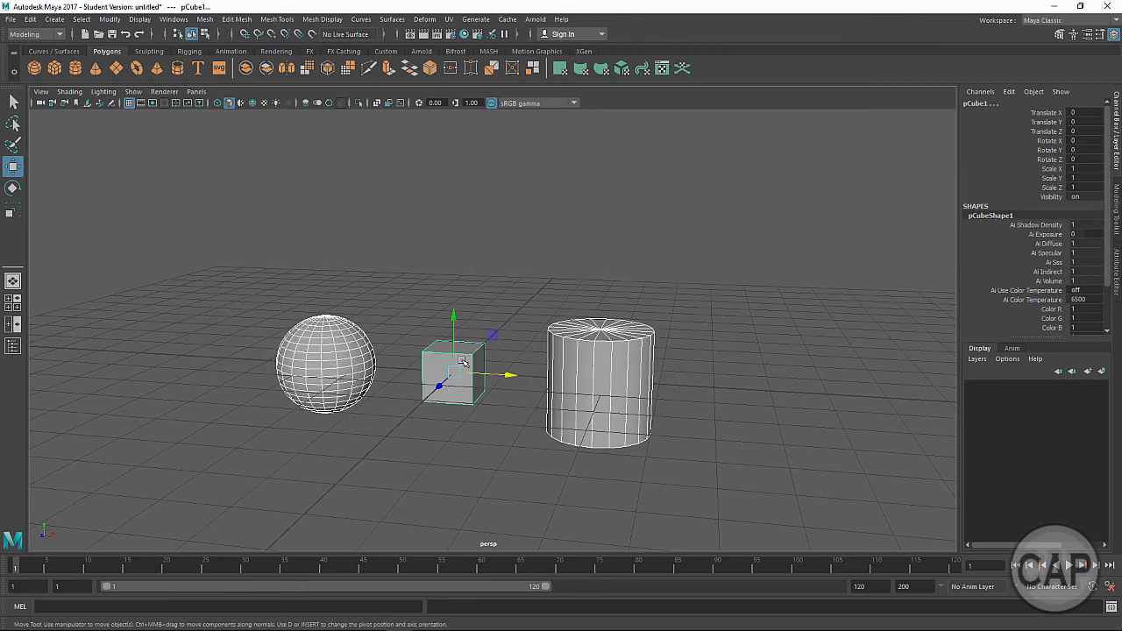
{"action": "right_click_drag", "start_coordinate": [355, 355], "coordinate": [363, 260]}
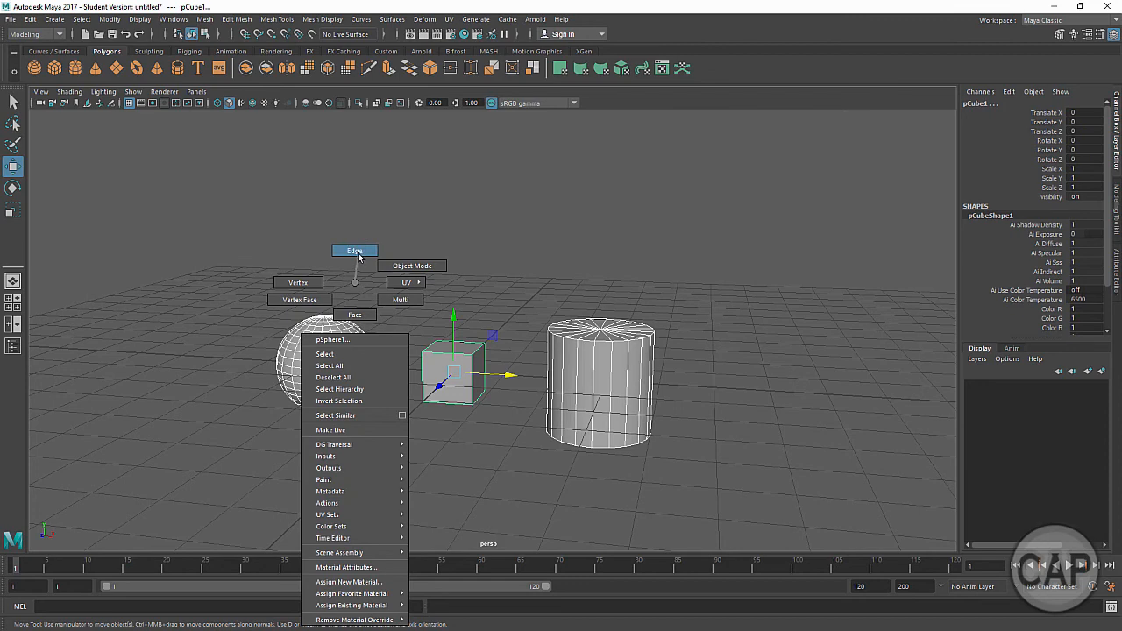
{"action": "right_click_drag", "start_coordinate": [355, 280], "coordinate": [351, 294]}
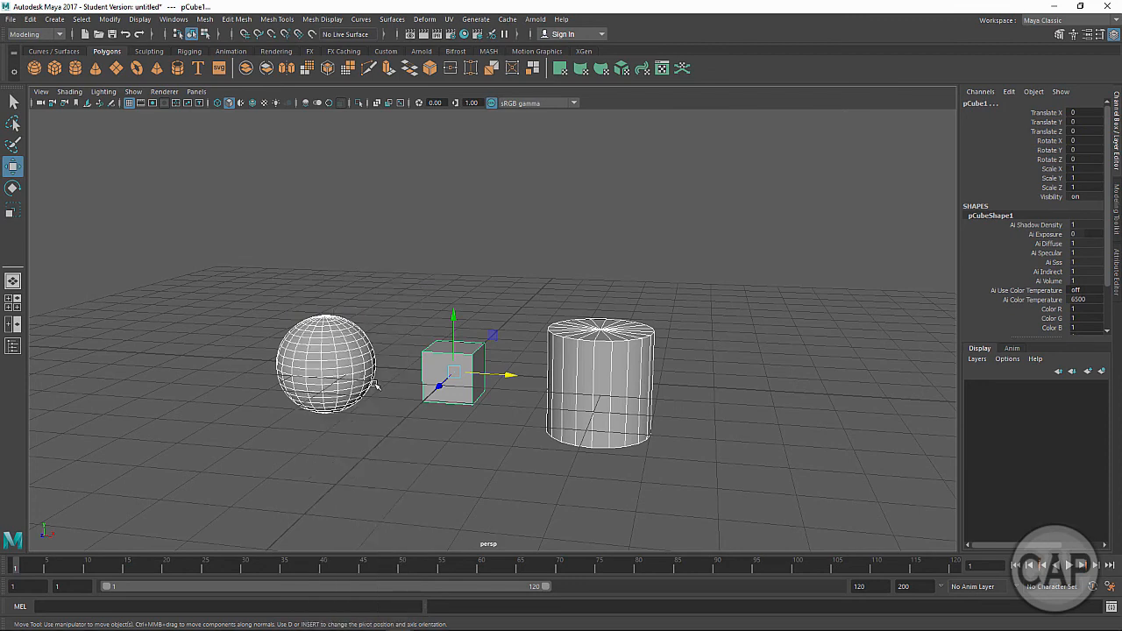
{"action": "left_click_drag", "start_coordinate": [381, 423], "coordinate": [456, 425], "text": "alt"}
{"action": "right_click_drag", "start_coordinate": [457, 425], "coordinate": [636, 461], "text": "alt"}
{"action": "middle_click_drag", "start_coordinate": [637, 461], "coordinate": [645, 405], "text": "alt"}
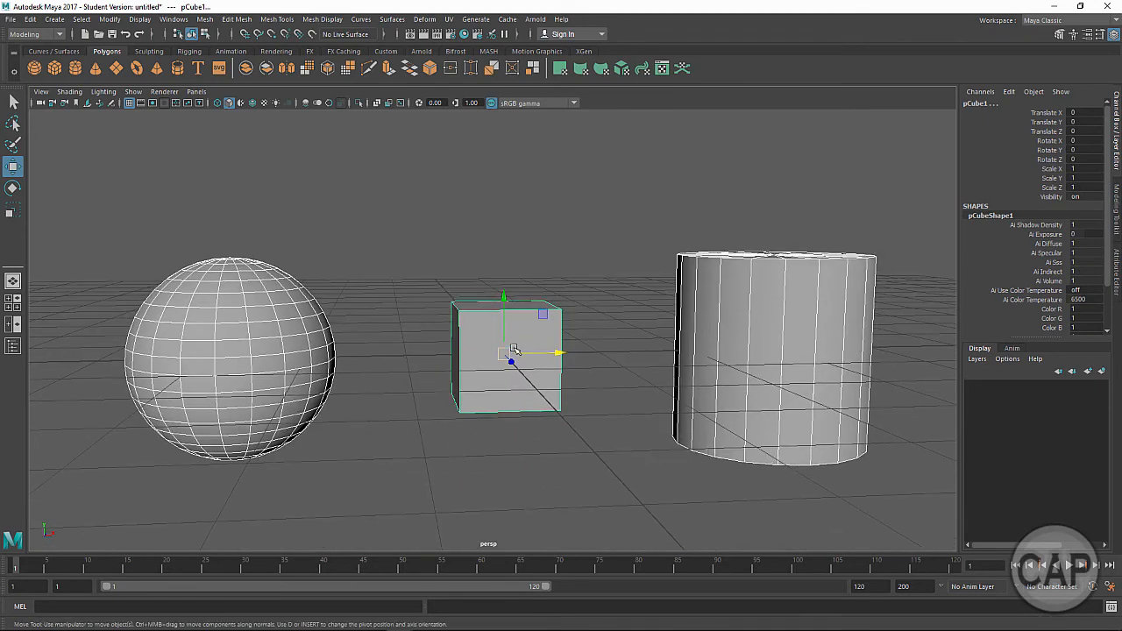
{"action": "key", "text": "d"}
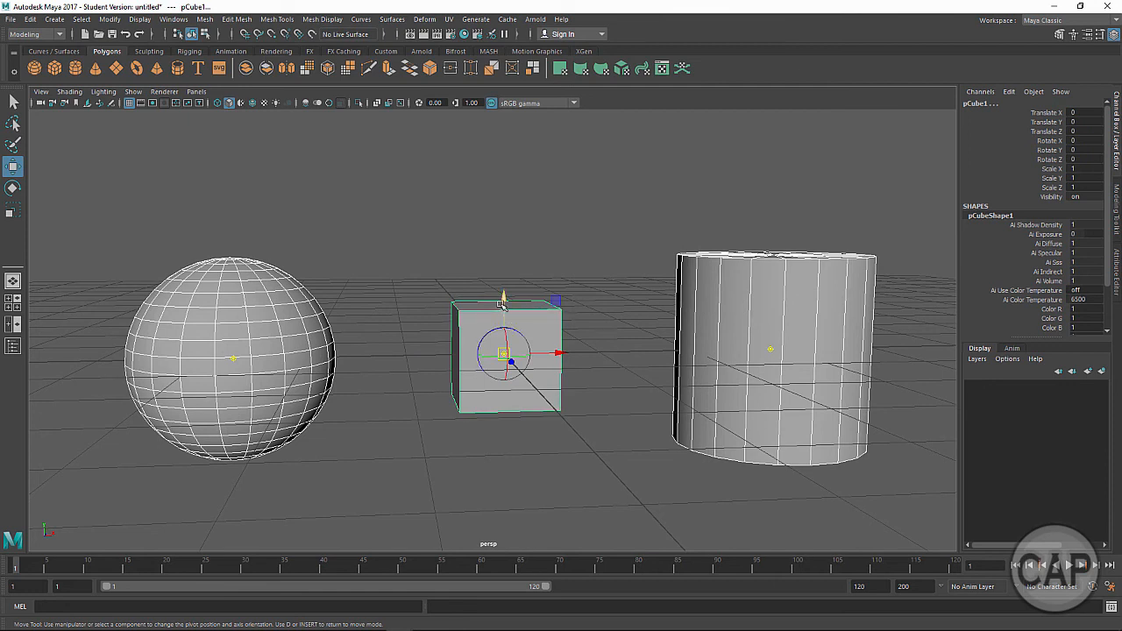
{"action": "mouse_move", "coordinate": [504, 302]}
{"action": "left_mouse_down"}
{"action": "mouse_move", "coordinate": [506, 349]}
{"action": "mouse_move", "coordinate": [512, 279]}
{"action": "mouse_move", "coordinate": [508, 333]}
{"action": "mouse_move", "coordinate": [507, 300]}
{"action": "left_mouse_up"}
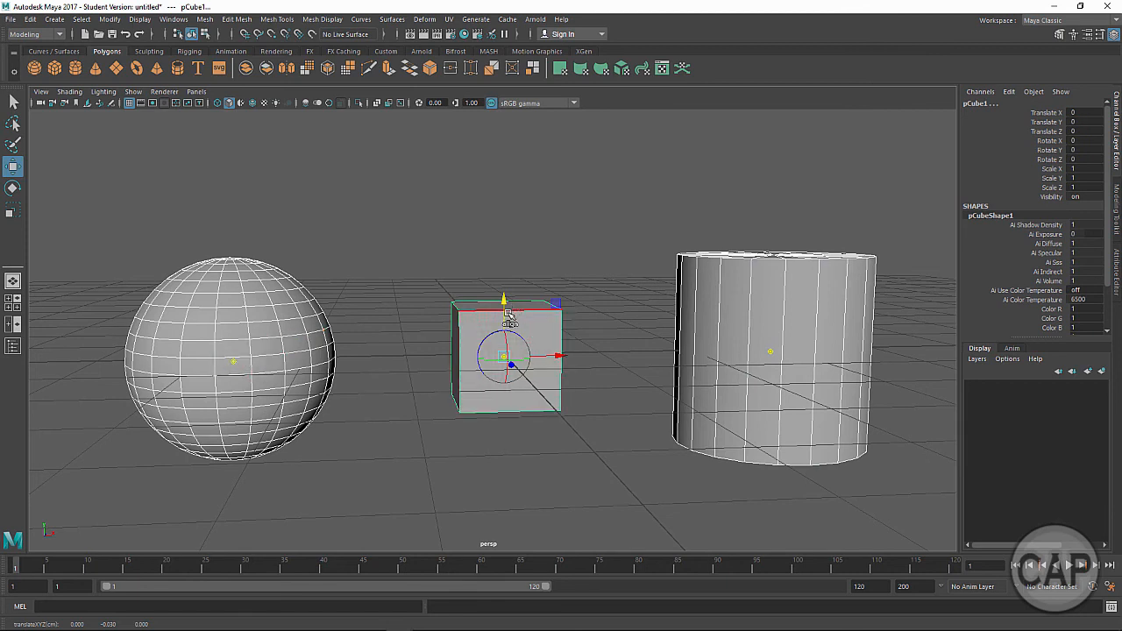
Select only the cube, snap its pivot down to its base, and snap the cube up to the grid at Translate Y 0.5
{"action": "left_click", "coordinate": [530, 426]}
{"action": "left_click", "coordinate": [521, 352]}
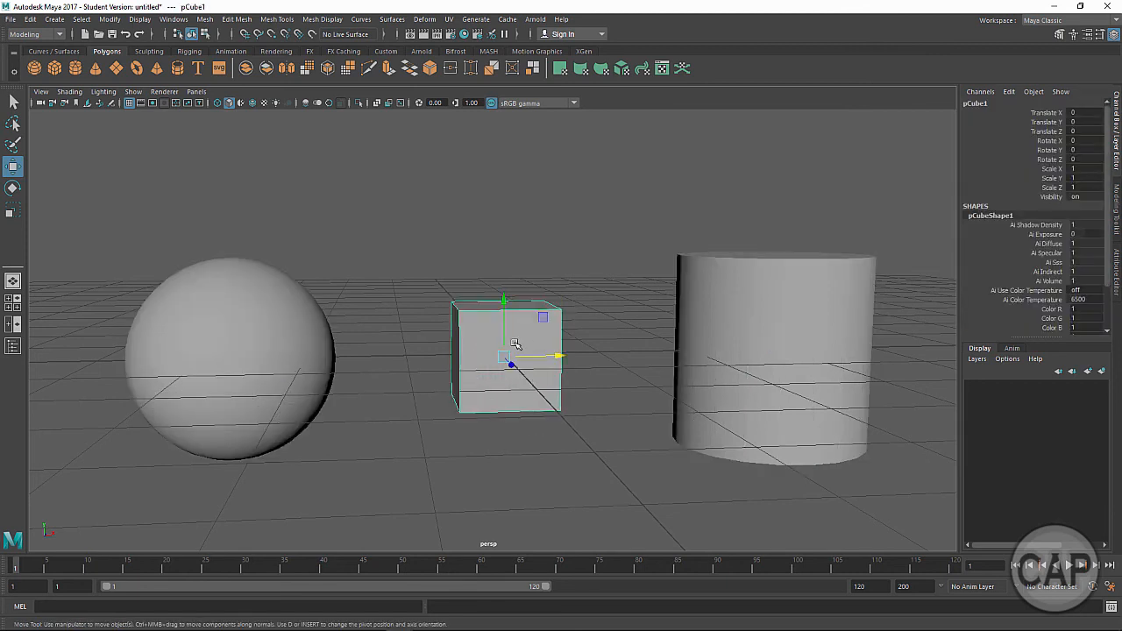
{"action": "key", "text": "d"}
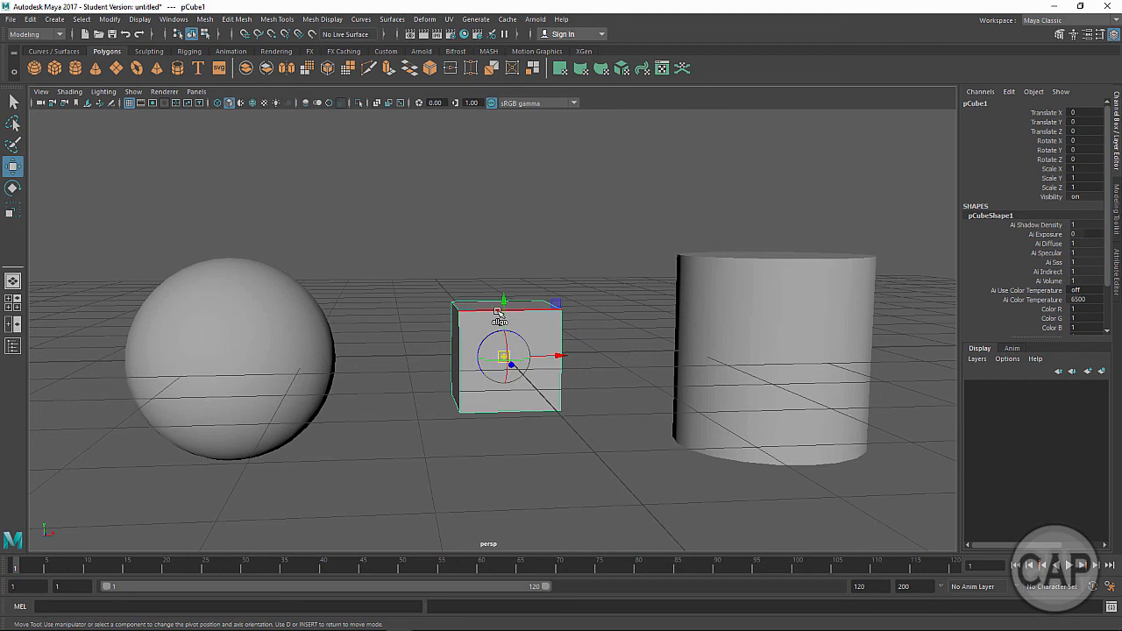
{"action": "left_click_drag", "start_coordinate": [501, 302], "coordinate": [504, 376]}
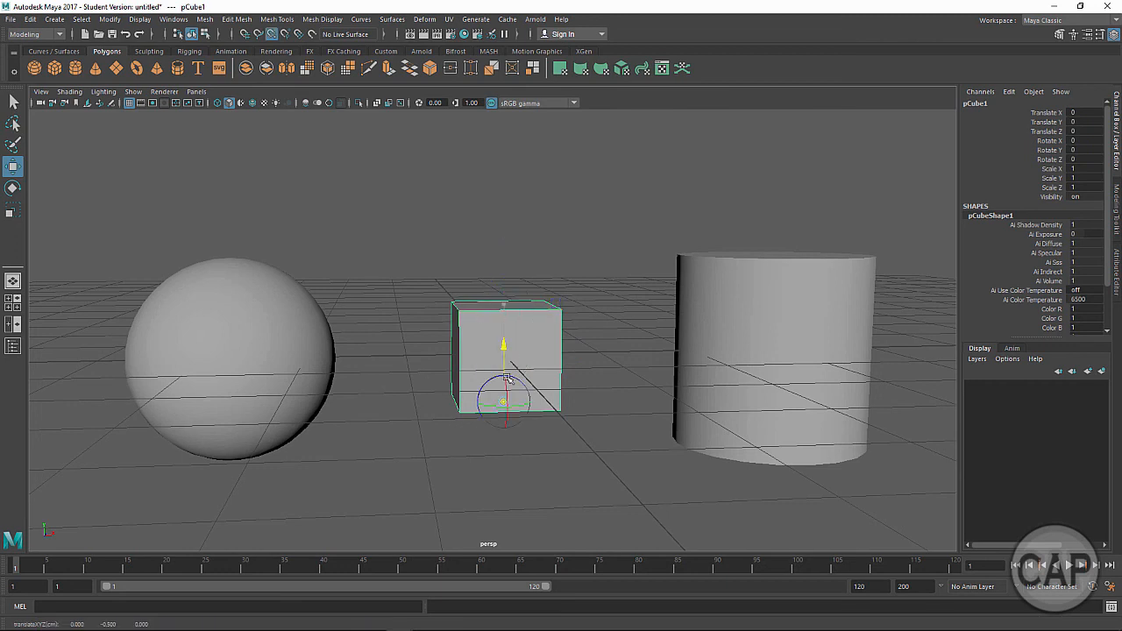
{"action": "key", "text": "x"}
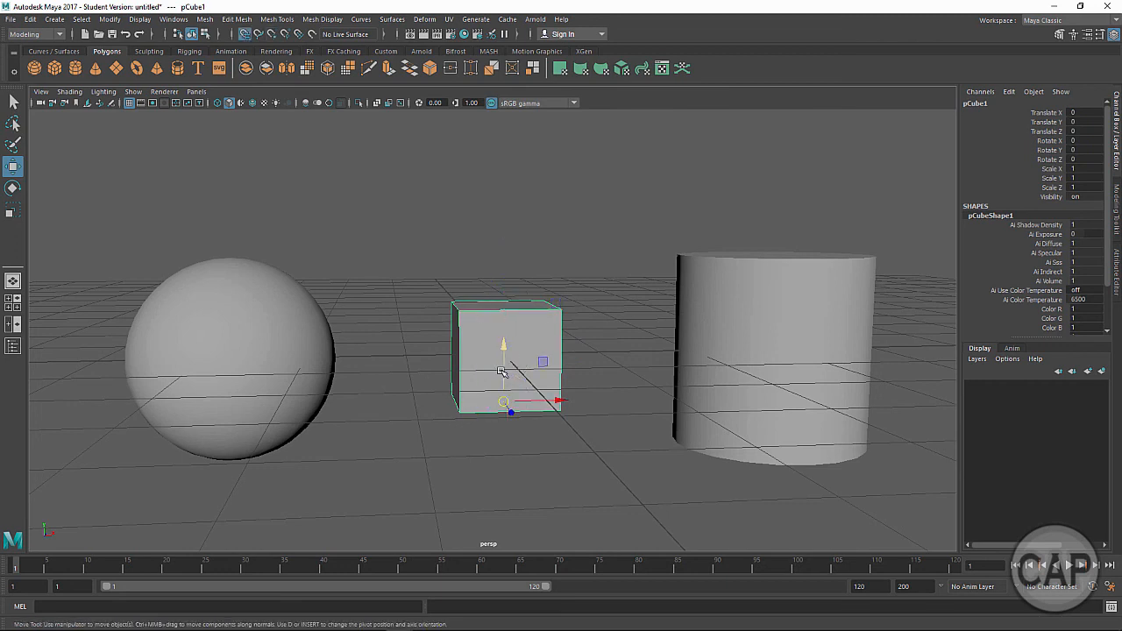
{"action": "left_click_drag", "start_coordinate": [504, 365], "coordinate": [503, 331]}
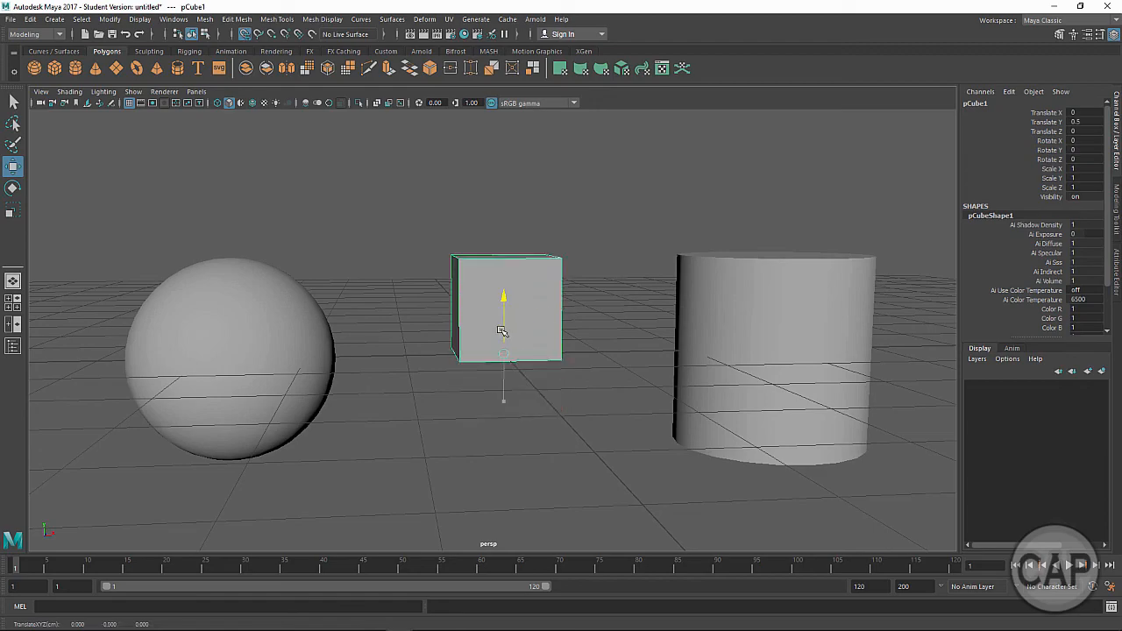
Examine the cube's base against the grid from several angles in wireframe and shaded display
{"action": "left_click_drag", "start_coordinate": [518, 458], "coordinate": [487, 438], "text": "alt"}
{"action": "key", "text": "4"}
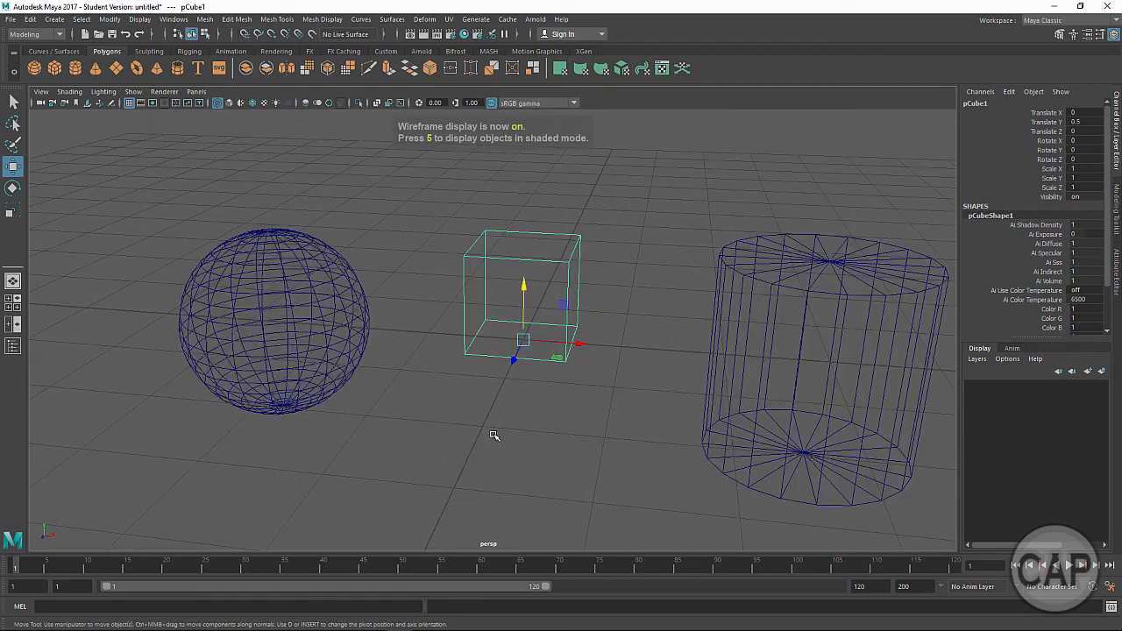
{"action": "right_click_drag", "start_coordinate": [490, 438], "coordinate": [506, 394], "text": "alt"}
{"action": "mouse_move", "coordinate": [505, 395]}
{"action": "left_mouse_down", "text": "alt"}
{"action": "mouse_move", "coordinate": [483, 393]}
{"action": "mouse_move", "coordinate": [509, 355]}
{"action": "mouse_move", "coordinate": [518, 366]}
{"action": "left_mouse_up", "text": "alt"}
{"action": "key", "text": "5"}
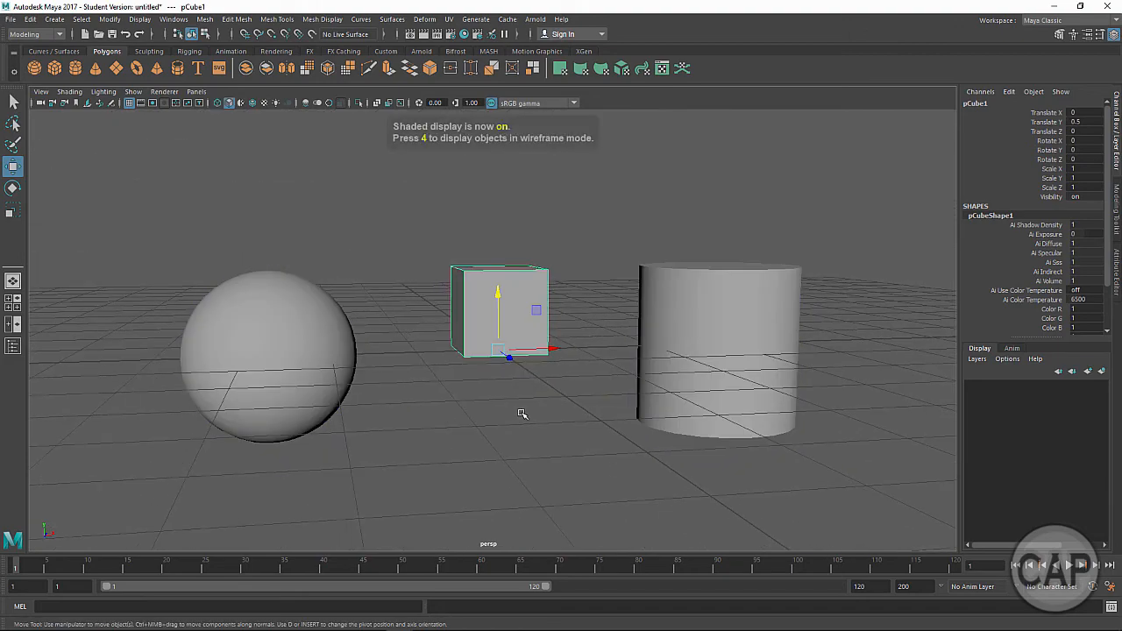
{"action": "middle_click_drag", "start_coordinate": [523, 413], "coordinate": [529, 448], "text": "alt"}
{"action": "left_click_drag", "start_coordinate": [546, 443], "coordinate": [453, 334], "text": "alt"}
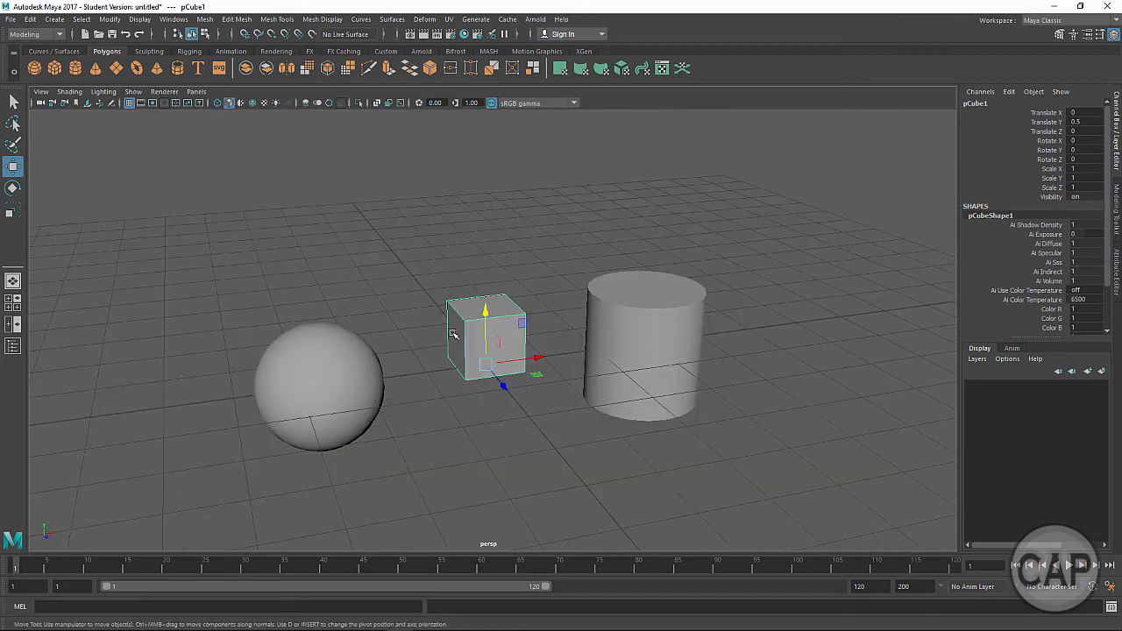
{"action": "right_click_drag", "start_coordinate": [417, 390], "coordinate": [604, 436], "text": "alt"}
{"action": "left_click_drag", "start_coordinate": [536, 426], "coordinate": [534, 416], "text": "alt"}
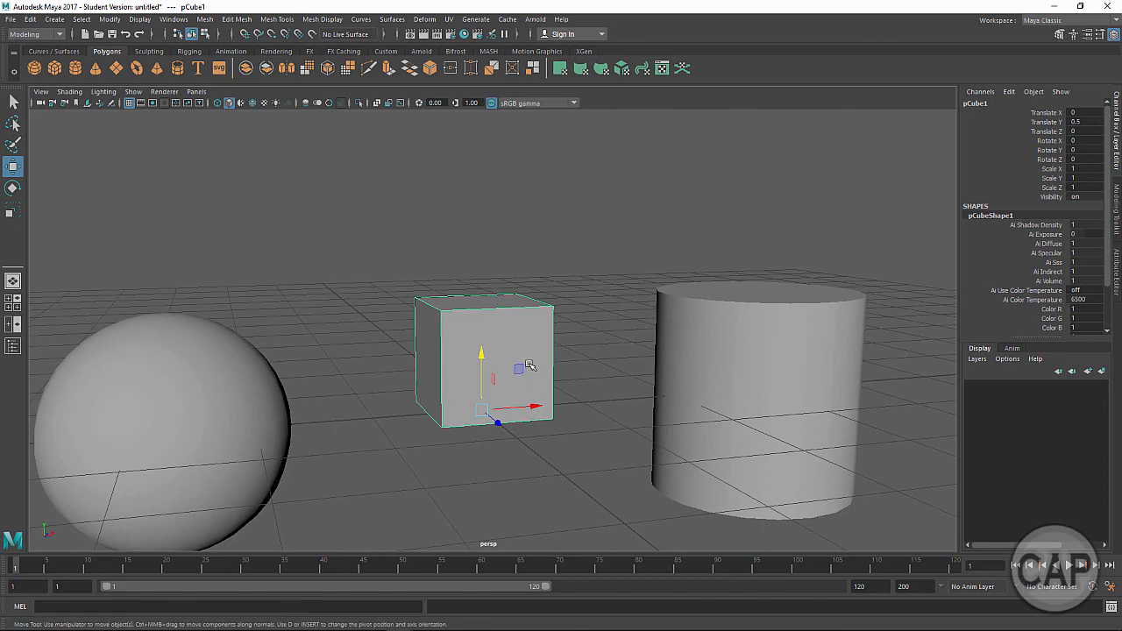